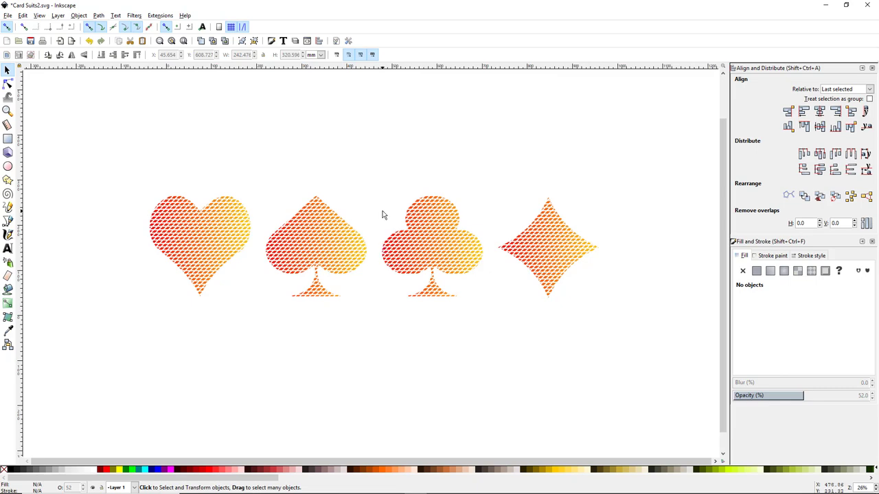
Draw a red square about 252 mm wide in an empty area above the card suits and shift it to the left.
drag(371, 160, 365, 436)
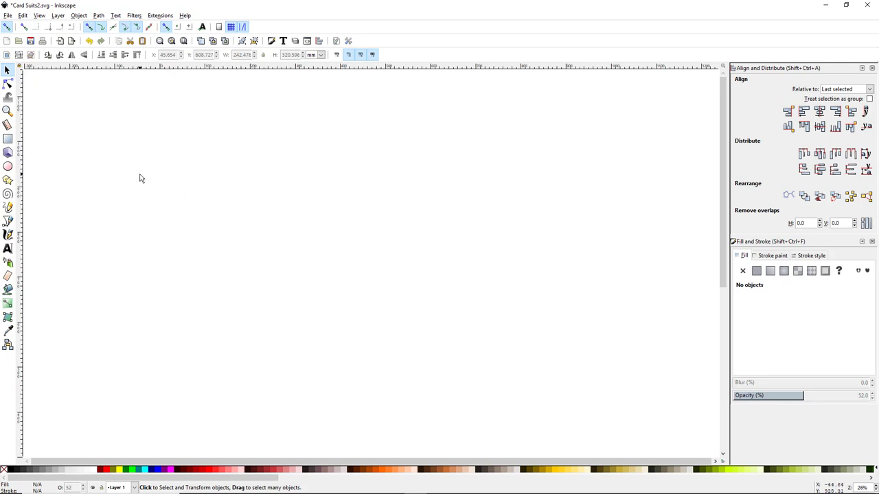
click(8, 139)
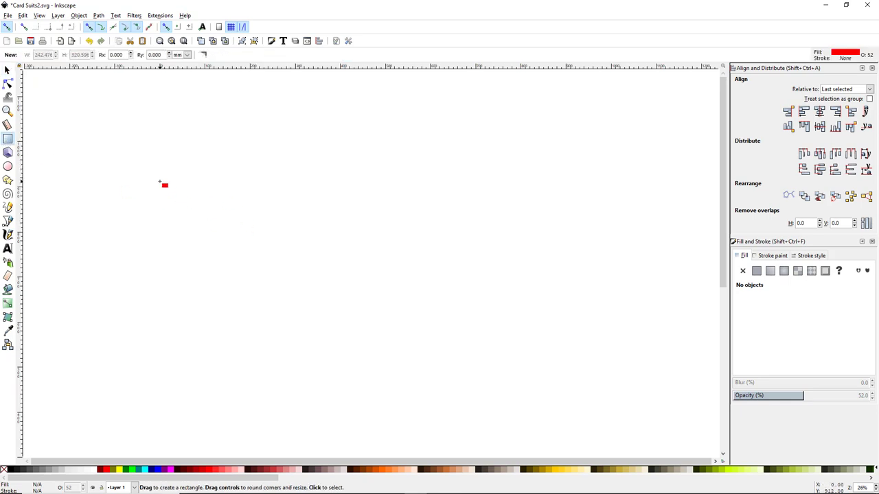
drag(160, 182, 290, 257)
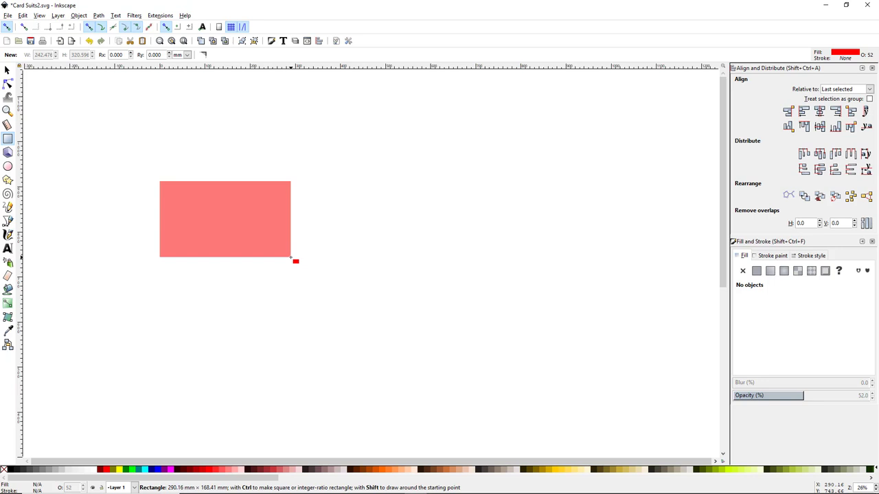
drag(291, 258, 273, 295)
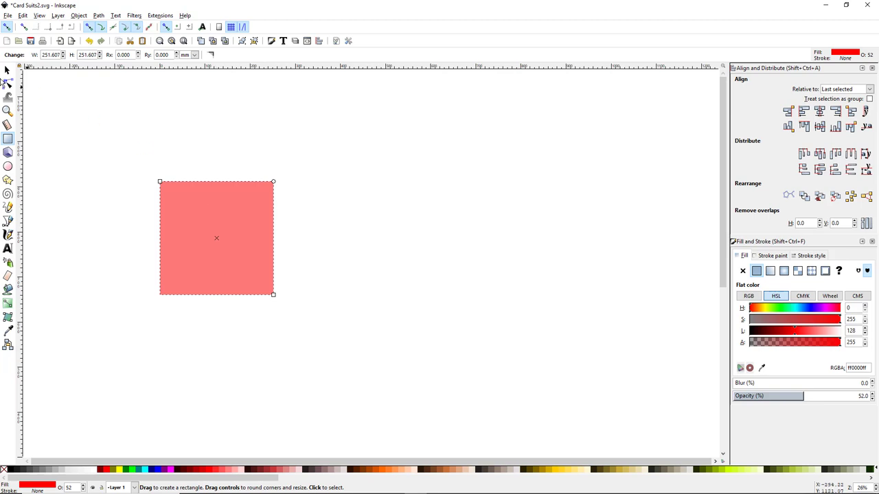
key(s)
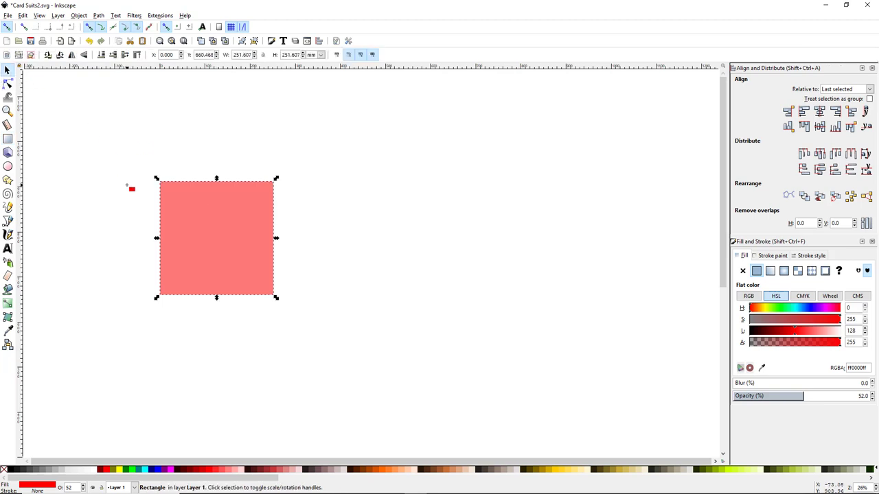
drag(236, 249, 169, 261)
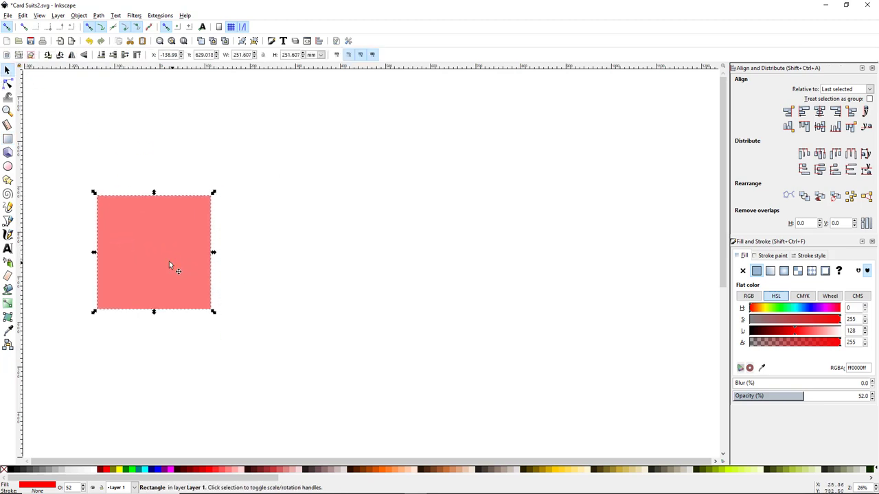
Duplicate the square three times, line the copies up in a row, and distribute all four with equal horizontal gaps.
key(ctrl)
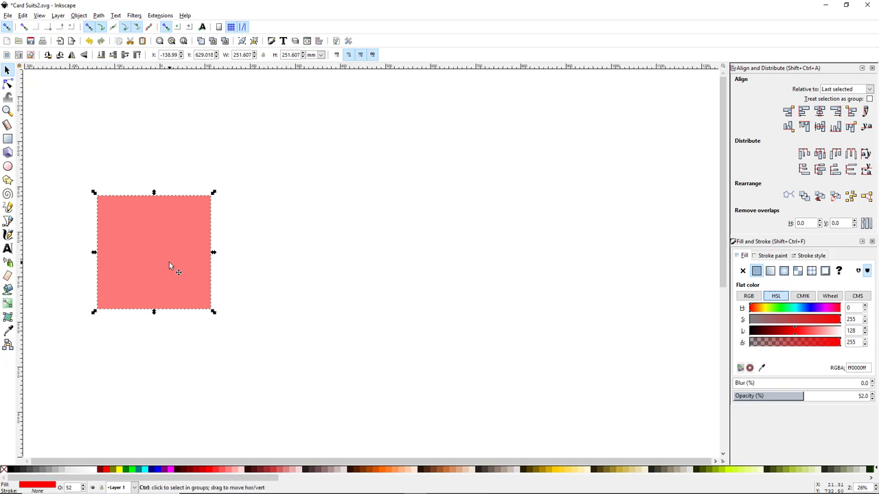
key(ctrl+z)
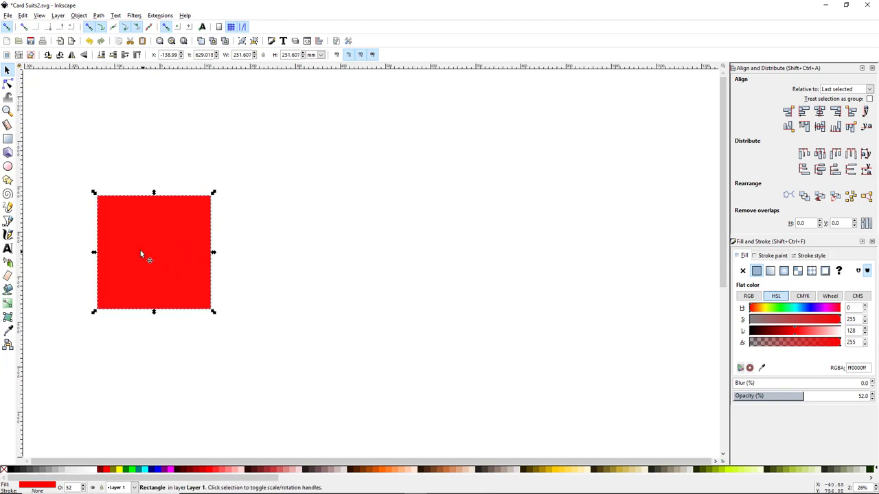
key(ctrl+d)
drag(142, 255, 267, 258)
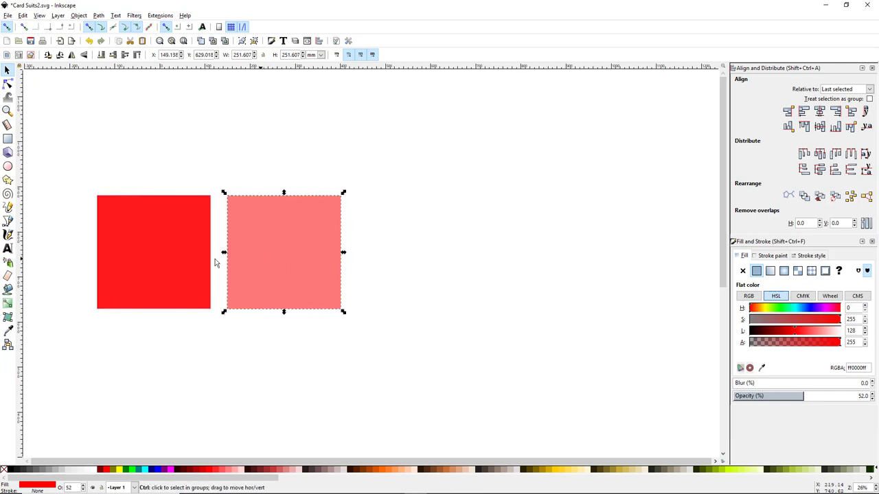
drag(172, 249, 416, 258)
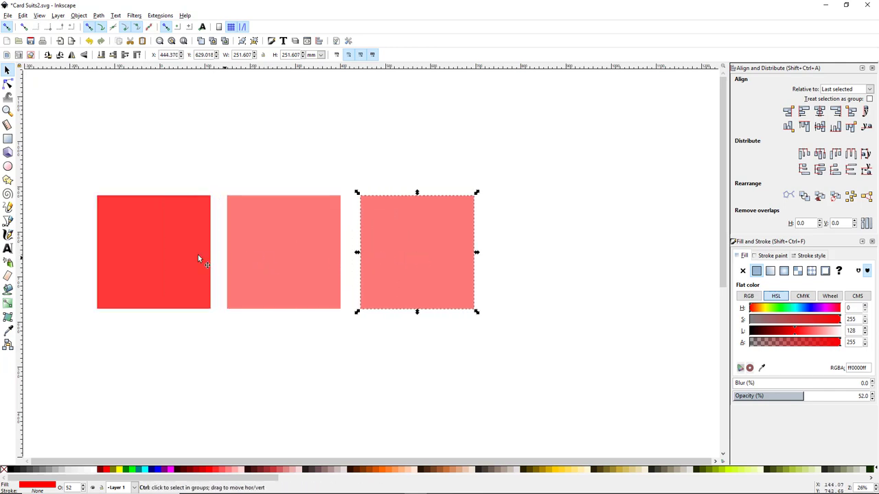
drag(198, 255, 565, 276)
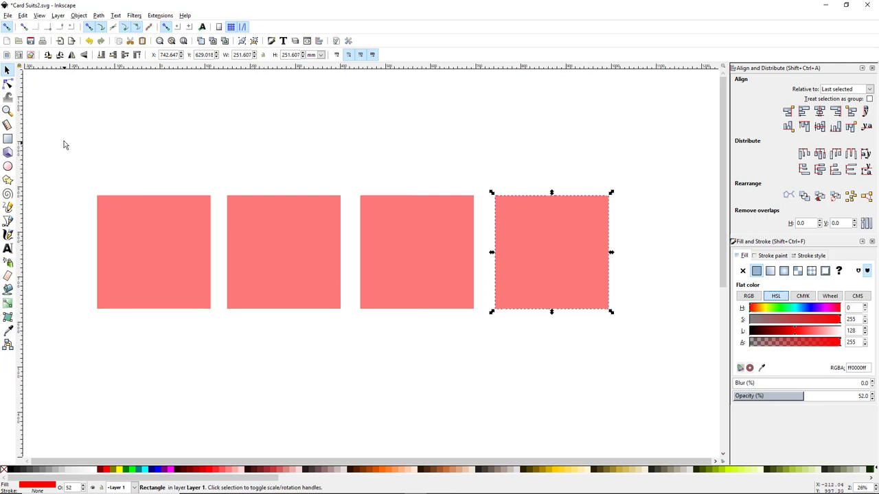
drag(62, 141, 653, 392)
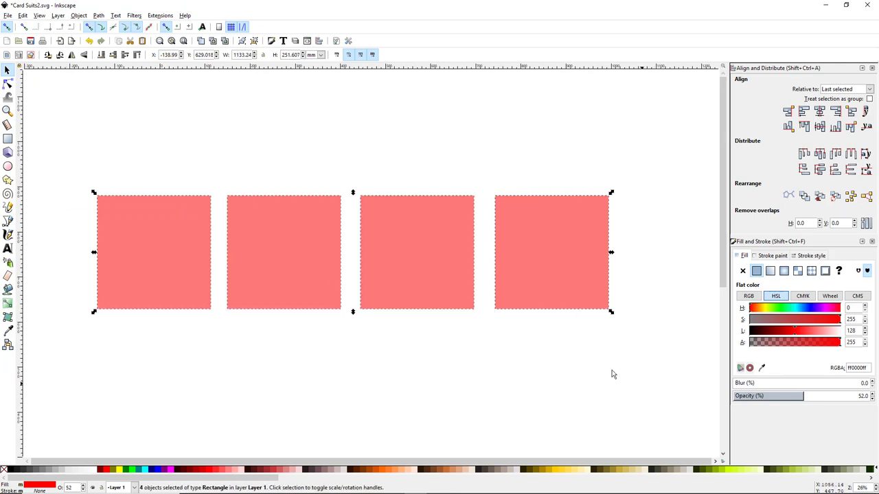
click(853, 155)
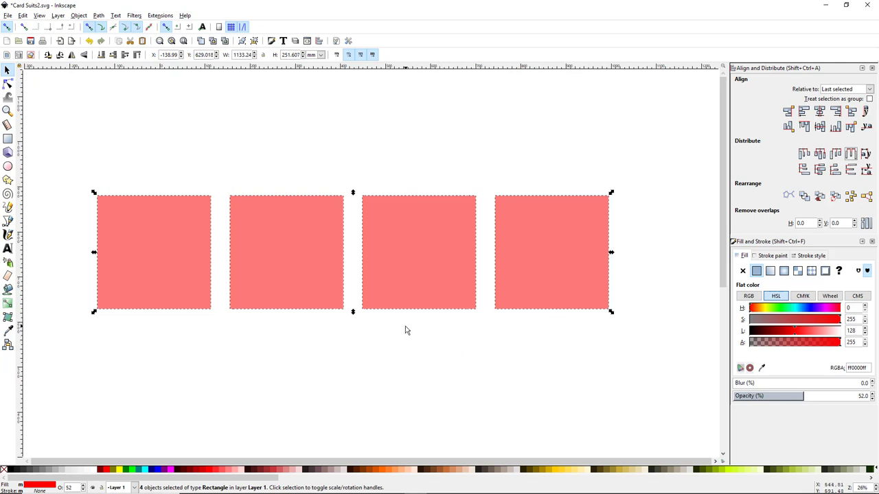
Scale the row of four squares proportionally to about 200 mm high and move it directly above the card suits.
ctrl+scroll(405, 333, down, 2)
scroll(451, 323, down, 3)
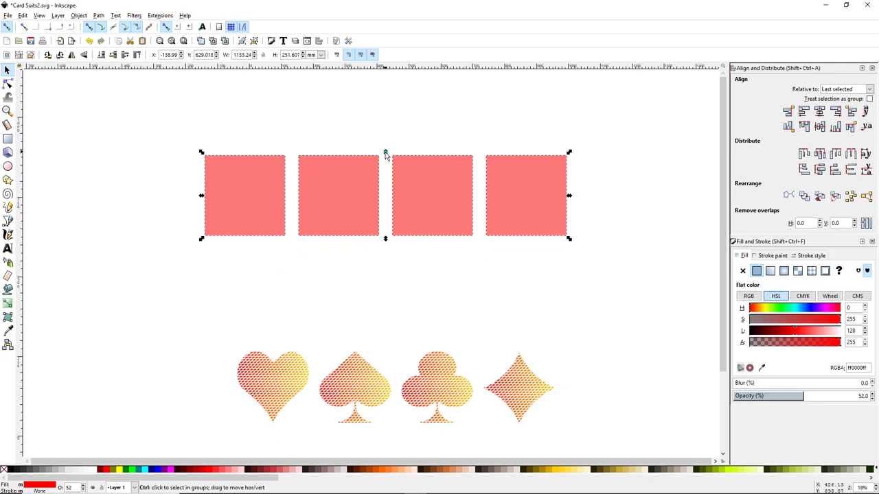
drag(385, 153, 386, 168)
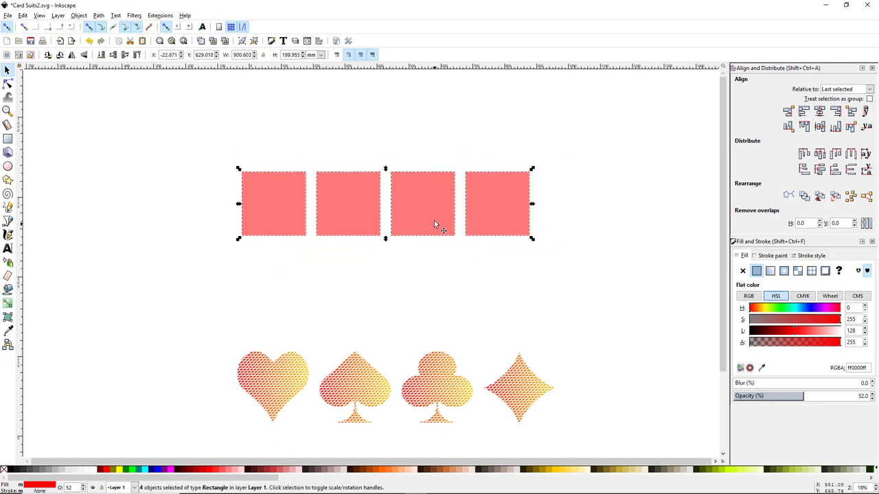
drag(434, 223, 431, 312)
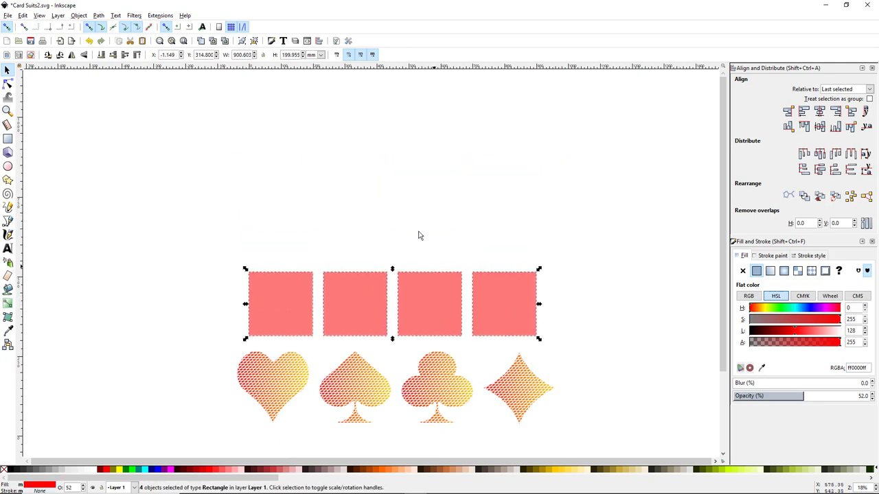
Draw a square about 574 mm wide in an empty area of the canvas and convert it to a path.
drag(385, 131, 361, 328)
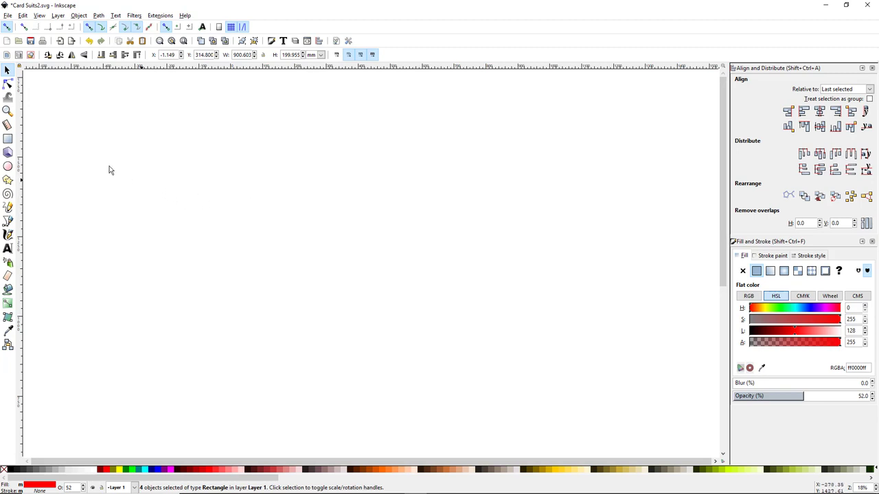
click(8, 140)
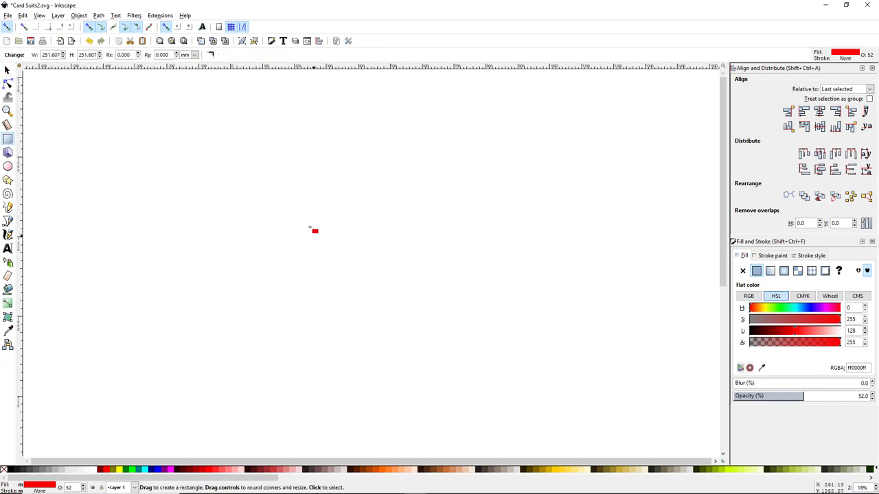
drag(265, 174, 448, 357)
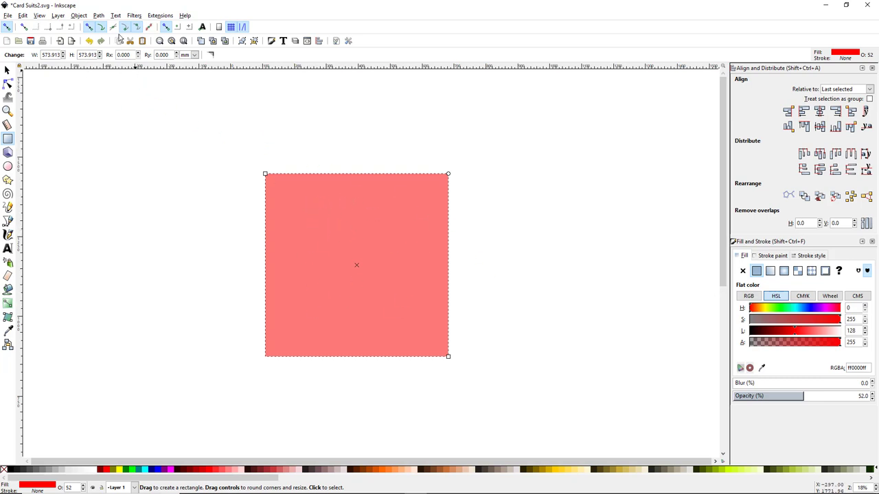
click(98, 15)
click(115, 26)
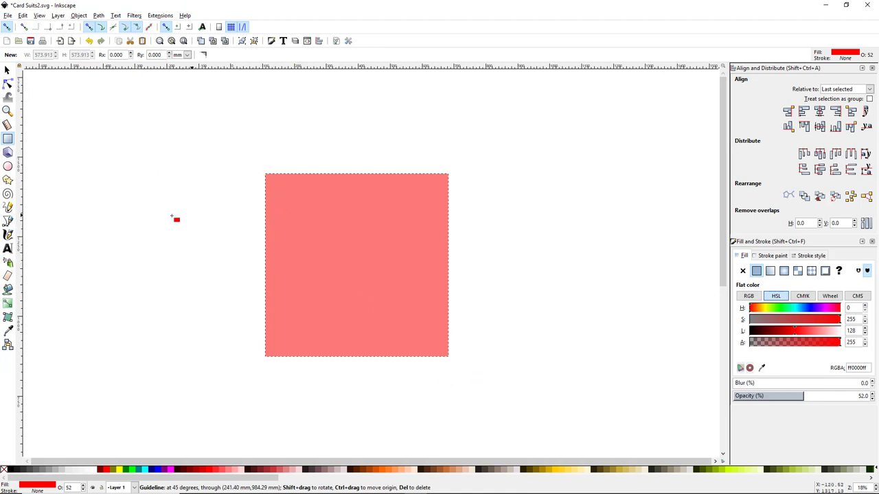
Try drawing a circle over the large square, snapped from corner to corner so that it fills the square.
click(7, 166)
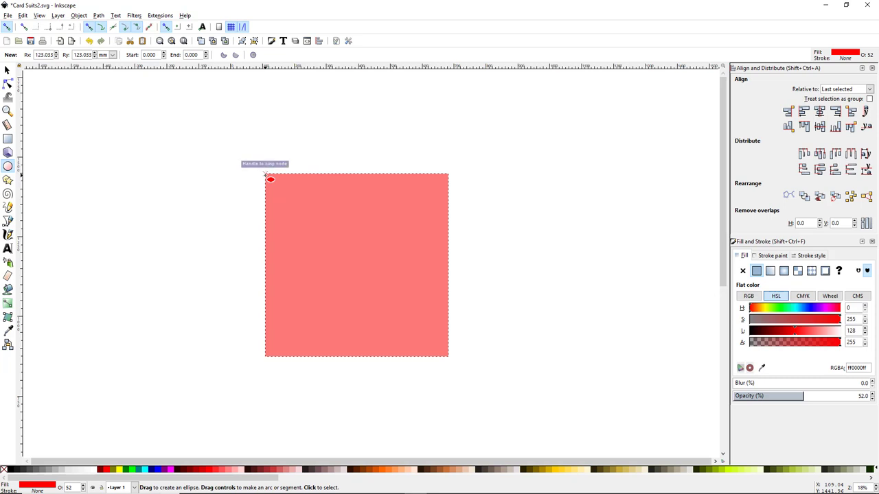
drag(265, 174, 449, 357)
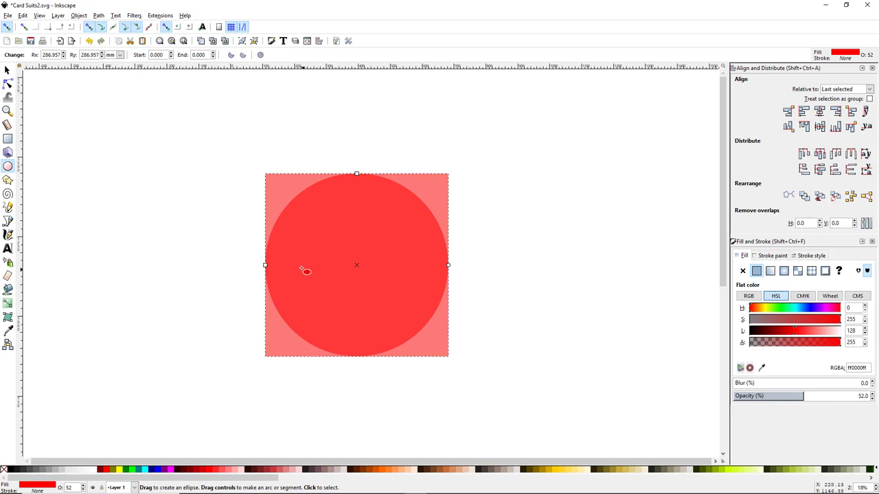
key(ctrl)
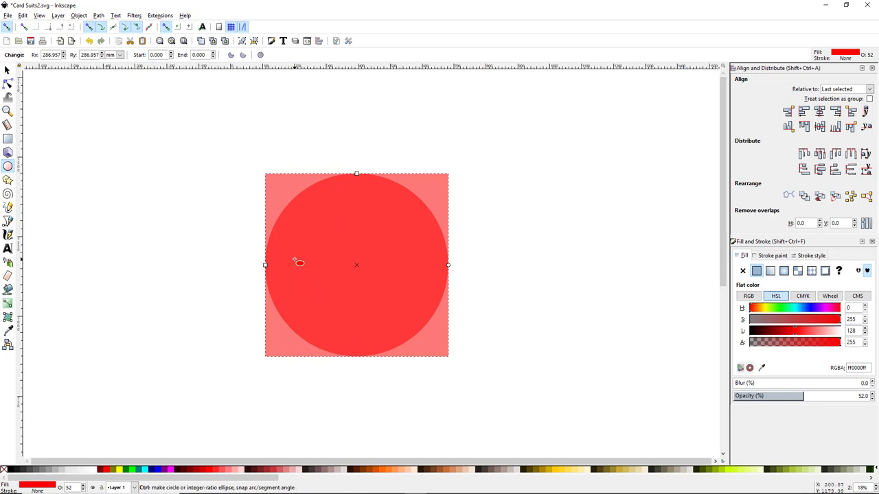
key(ctrl+z)
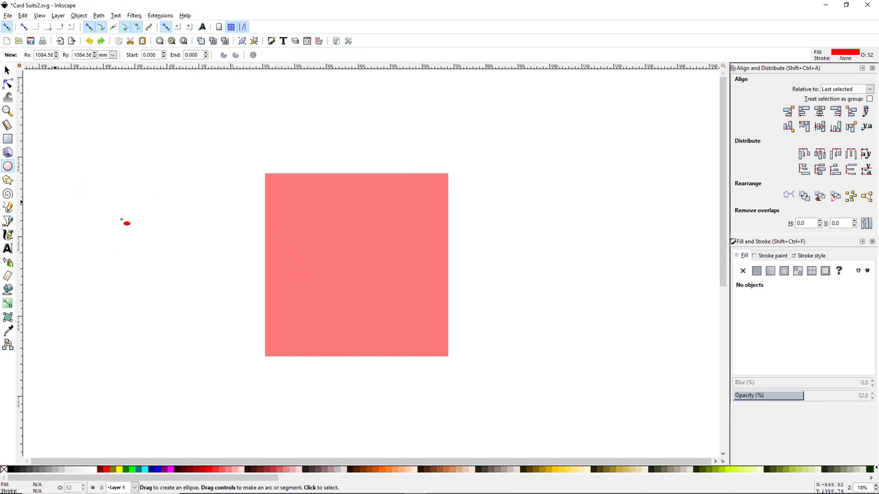
Draw an ellipse about 521 by 485 mm beside the large square and paste the square's size onto it.
drag(81, 180, 248, 336)
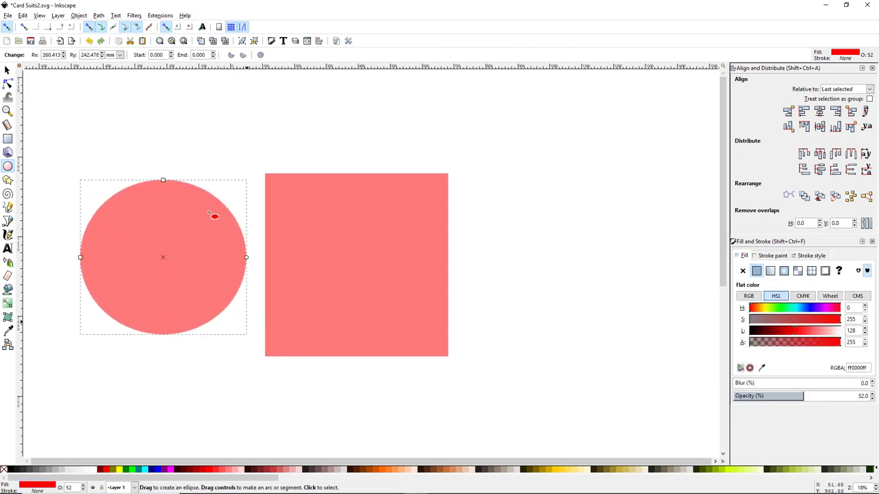
click(8, 70)
click(397, 257)
right_click(342, 250)
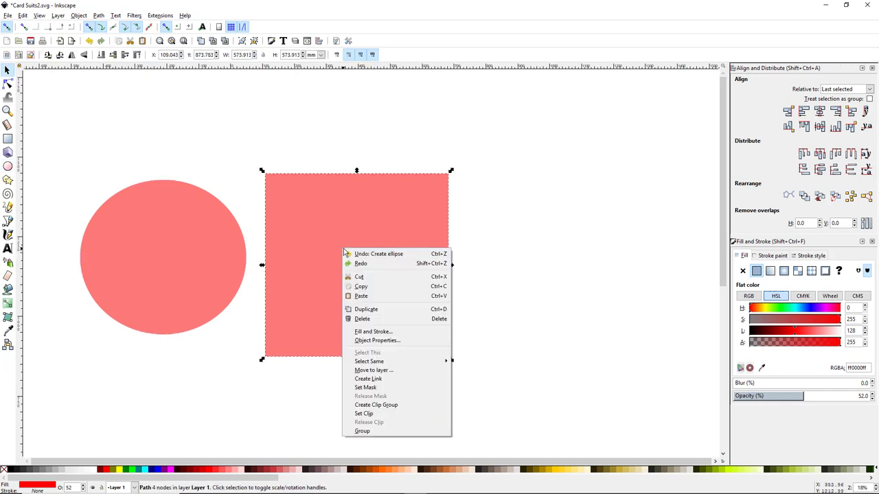
click(371, 288)
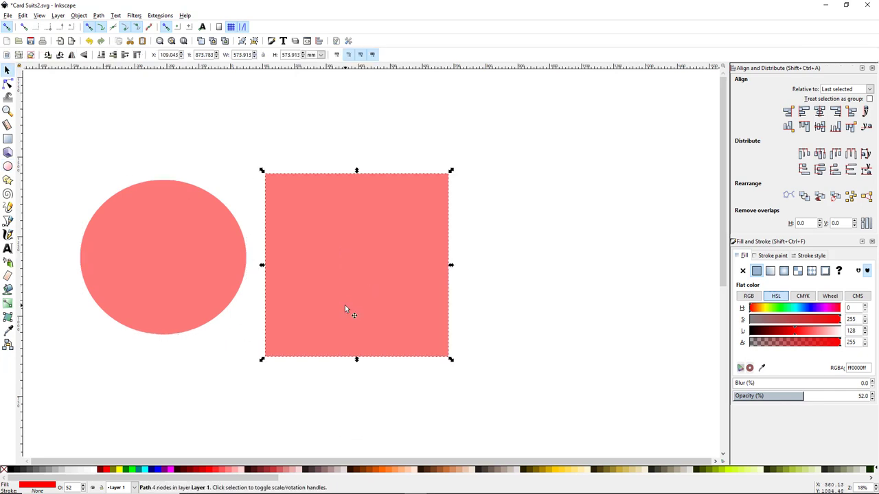
click(171, 246)
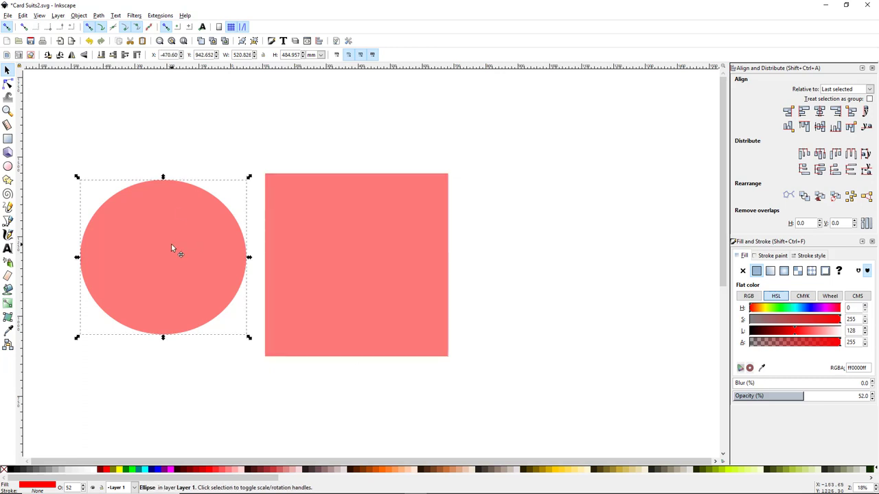
click(23, 15)
mouse_move(123, 108)
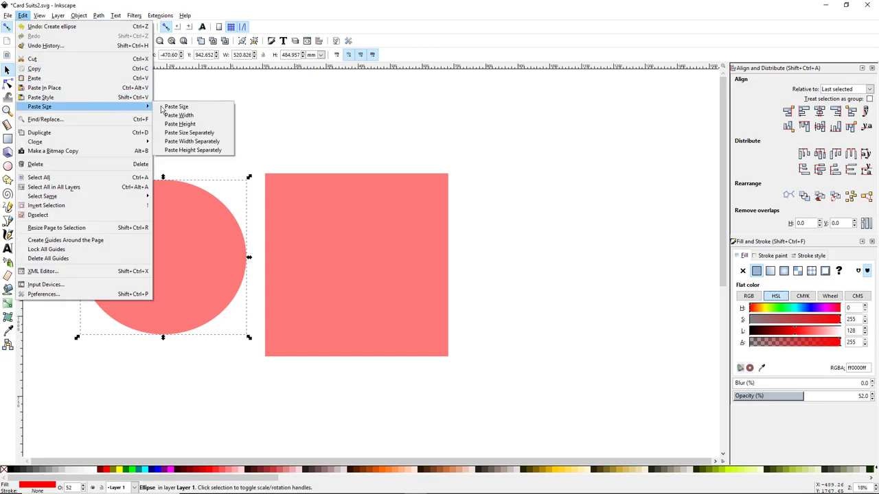
click(180, 107)
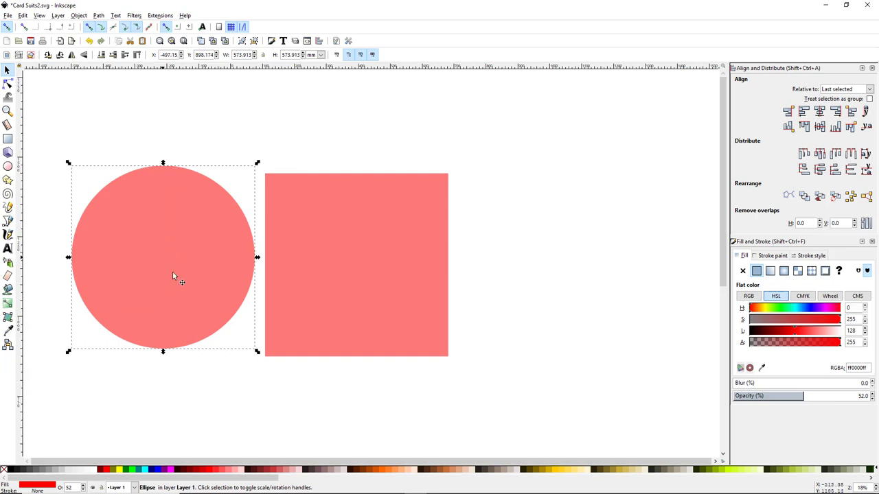
Fill the circle with blue (0000ff) and convert it to a path.
click(157, 469)
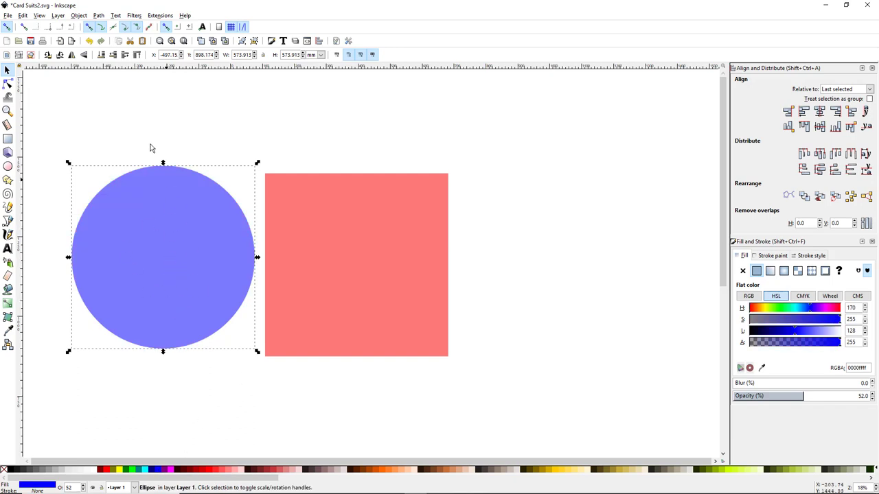
click(98, 15)
click(116, 26)
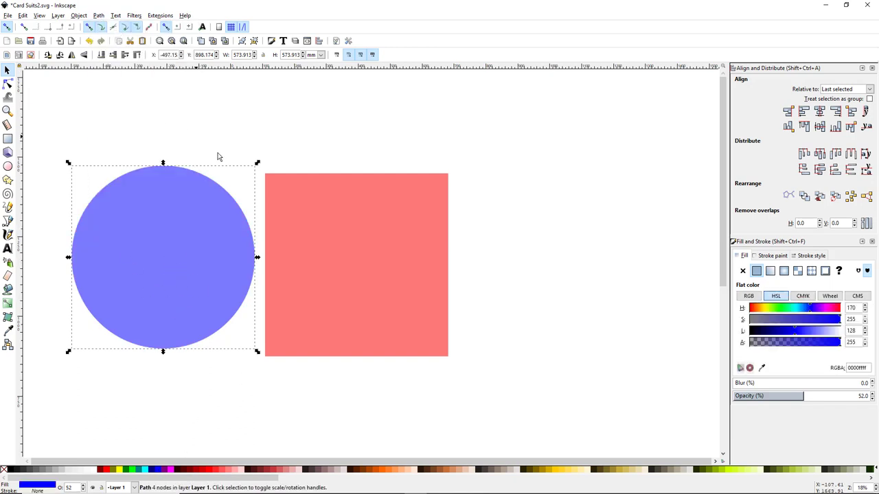
Move the blue circle over the large square, select both shapes, and center them on the vertical axis.
drag(137, 241, 342, 225)
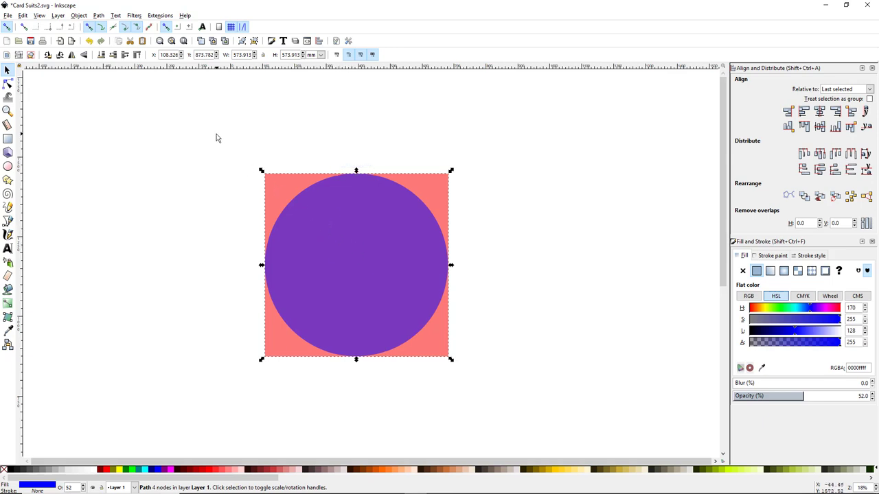
drag(215, 128, 541, 404)
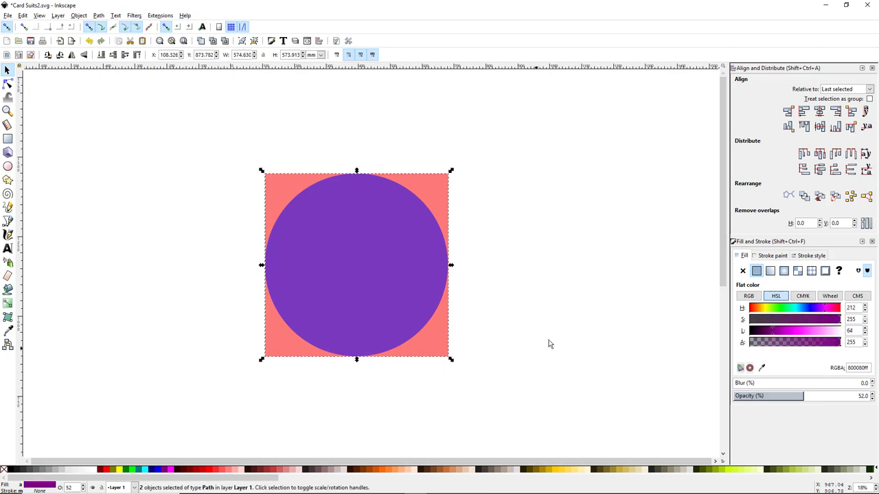
click(821, 114)
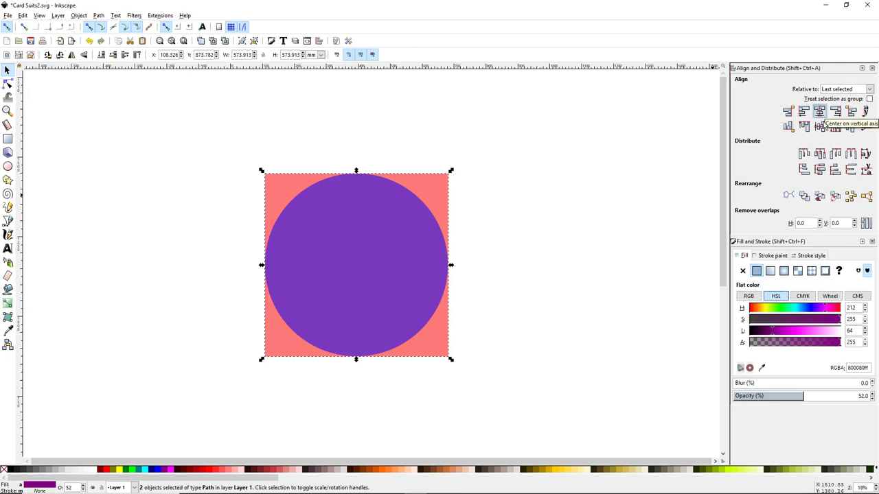
Center the square and circle on the horizontal axis, and rotate both together by 45 degrees so the square stands as a diamond.
click(819, 126)
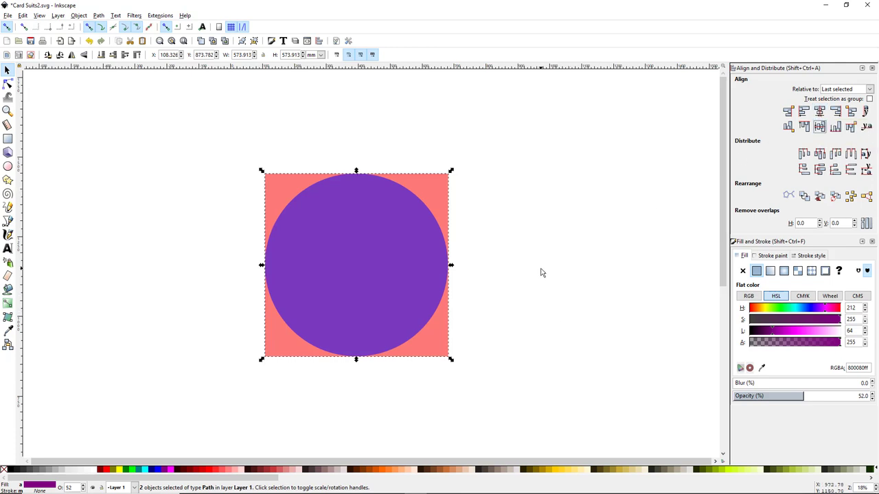
click(527, 360)
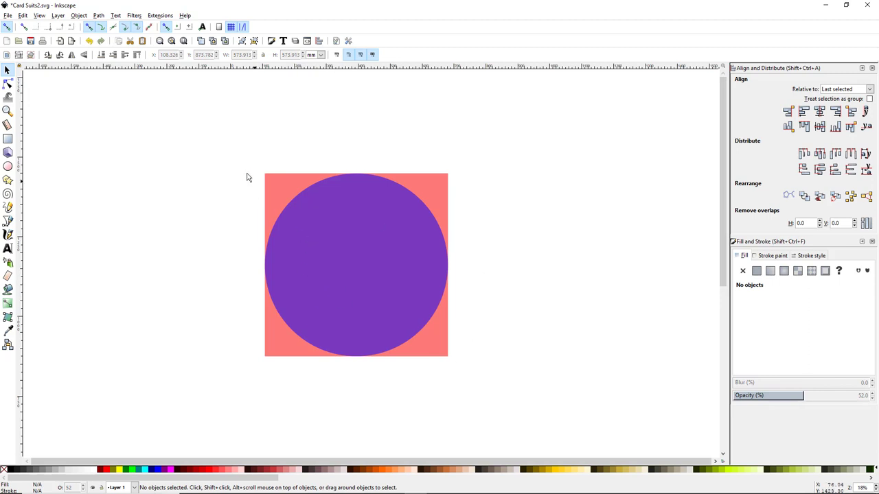
drag(225, 141, 530, 427)
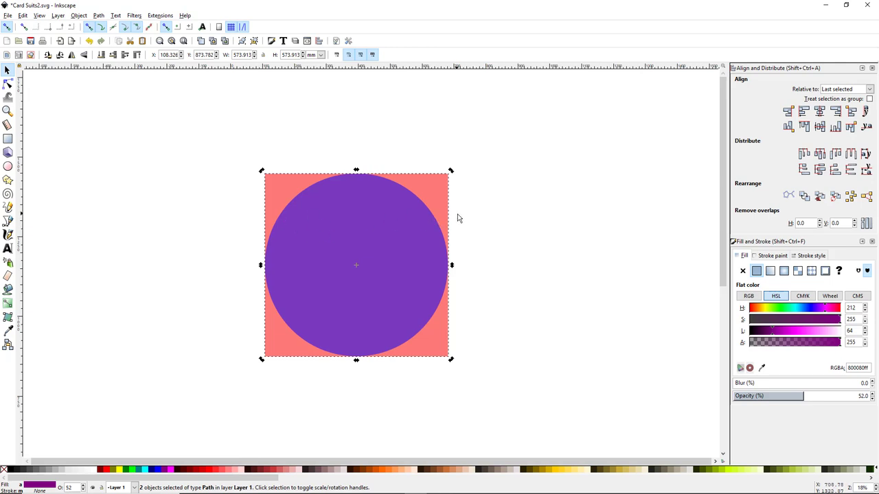
key(ctrl)
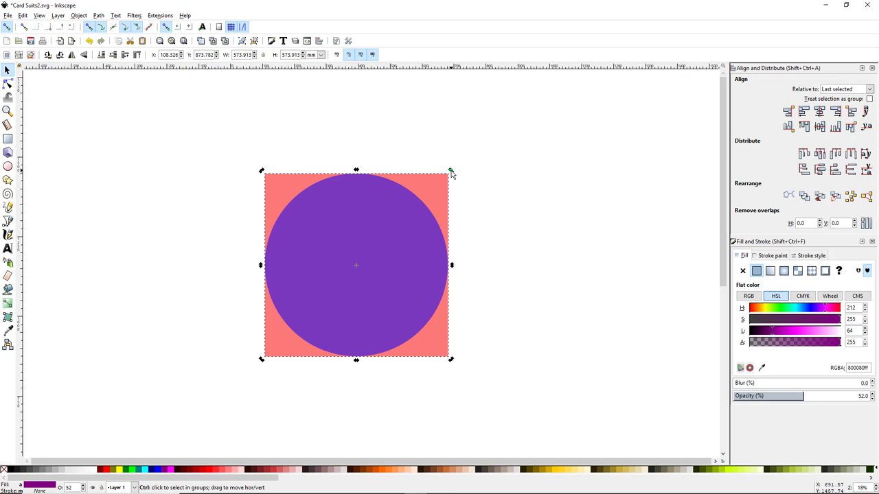
drag(452, 174, 495, 251)
click(551, 248)
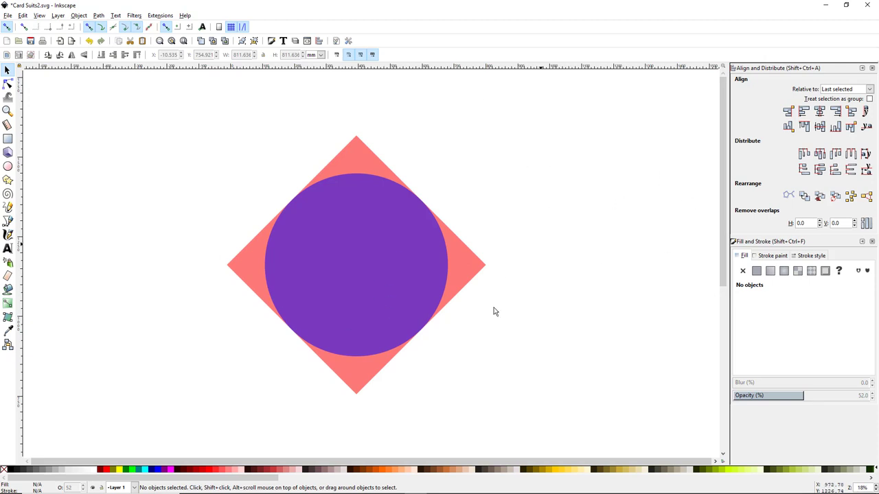
Edit the blue circle's nodes and insert one midway along its right segment and one along its bottom segment.
click(373, 258)
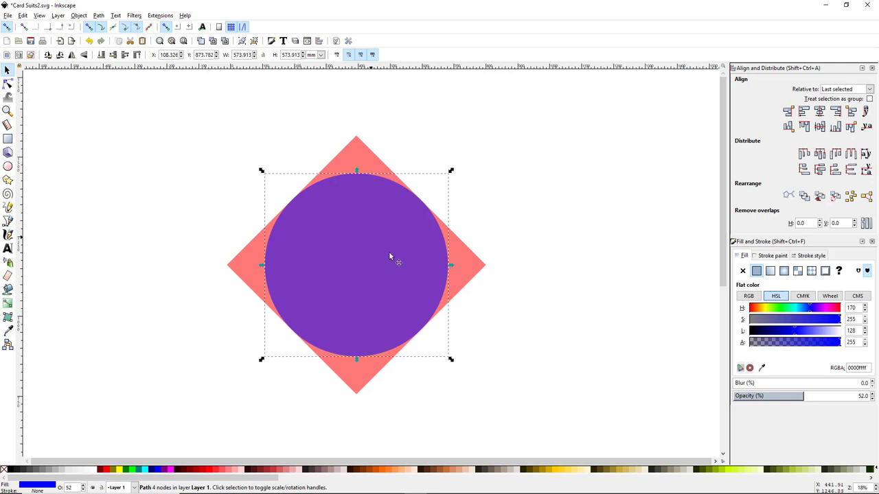
click(8, 83)
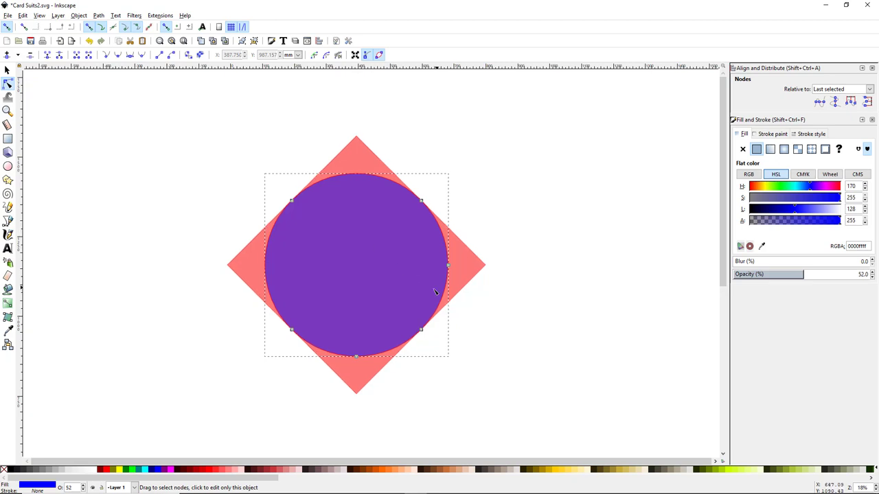
Try deleting the node at the circle's far right, and undo the deletion.
drag(429, 253, 480, 286)
key(Delete)
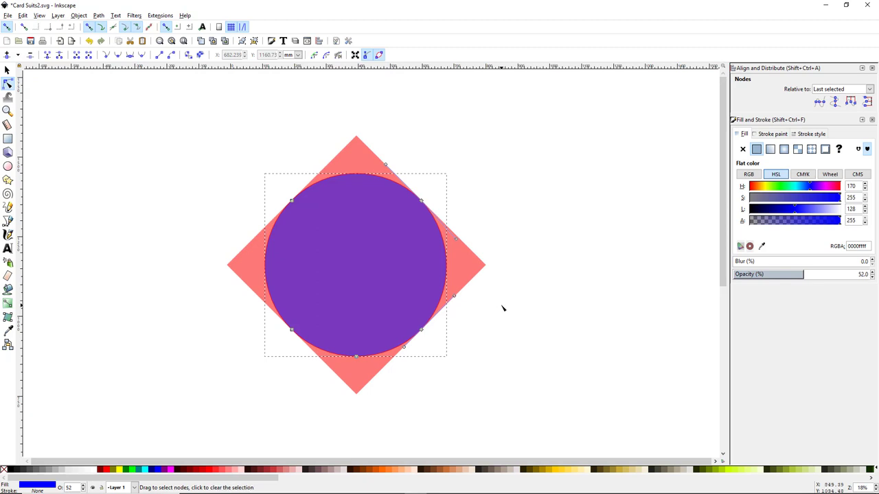
key(ctrl+z)
click(296, 158)
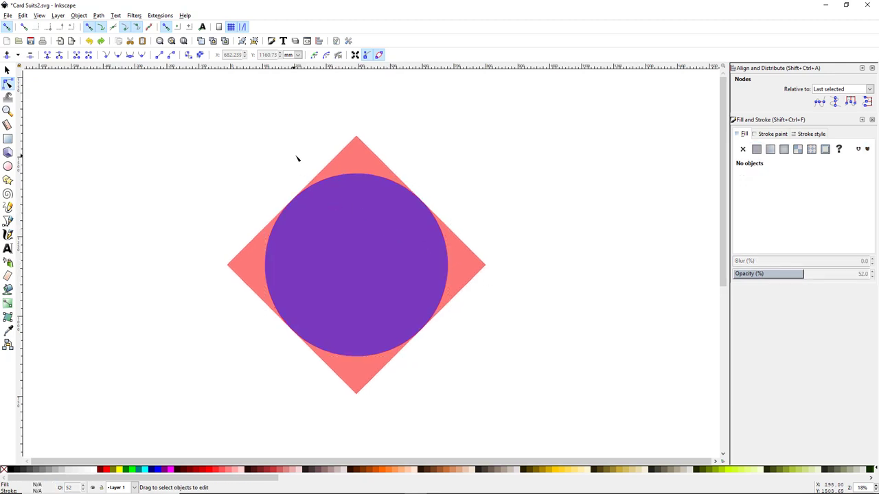
Insert a node midway between the blue circle's two upper nodes.
click(326, 235)
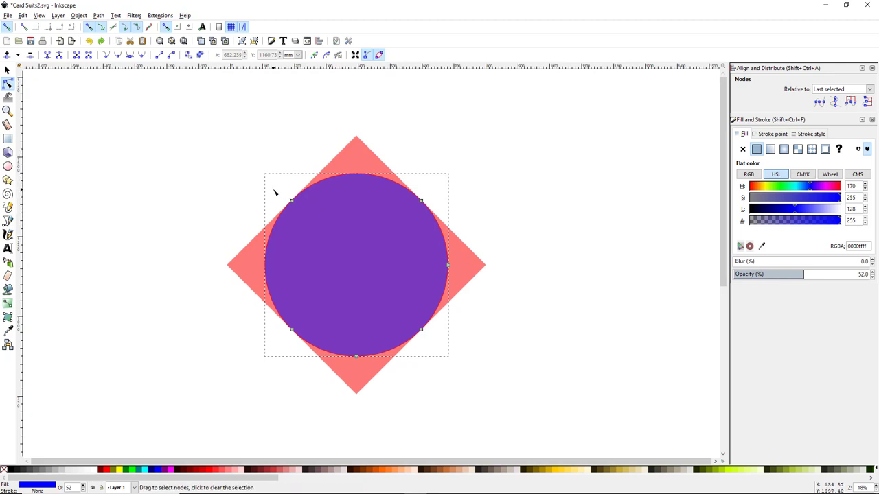
drag(274, 187, 459, 220)
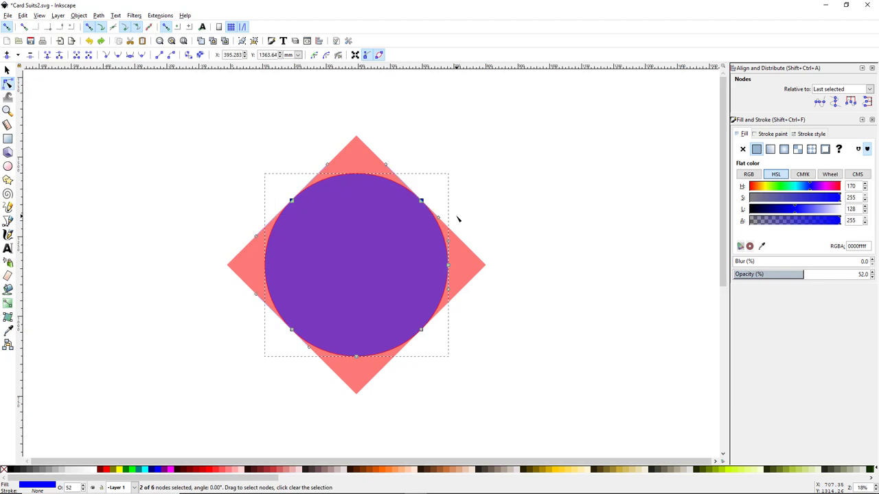
click(6, 56)
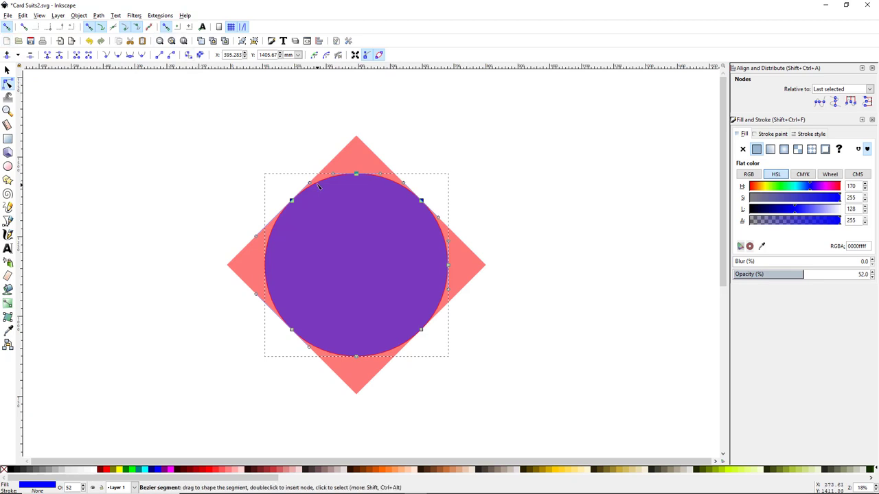
click(279, 130)
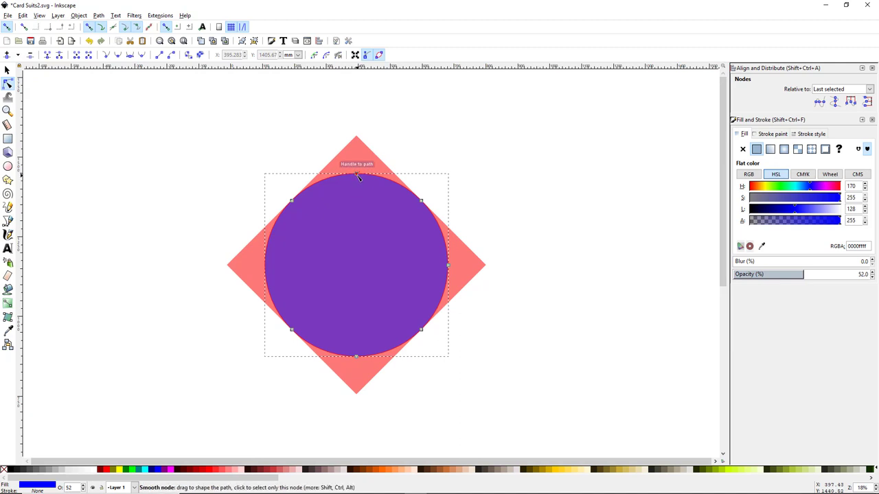
Move the circle's top node up to the diamond's upper tip and retract both its handles to form a sharp point.
drag(358, 176, 359, 140)
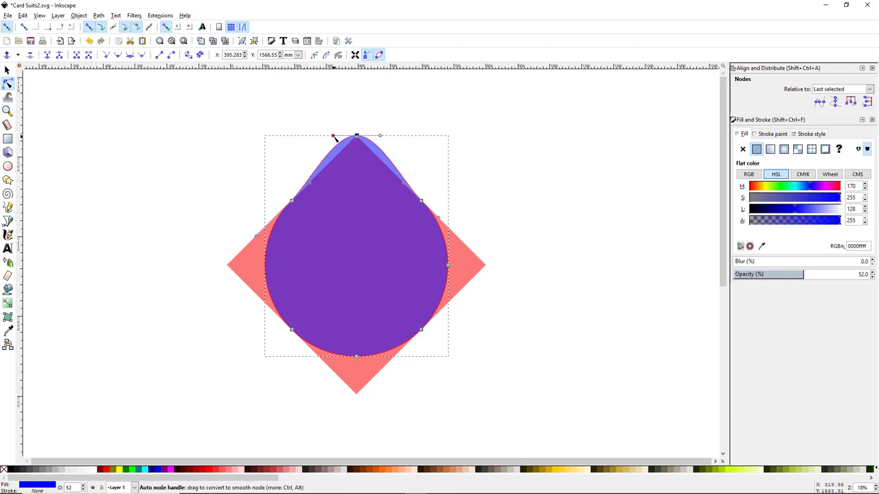
drag(335, 138, 357, 137)
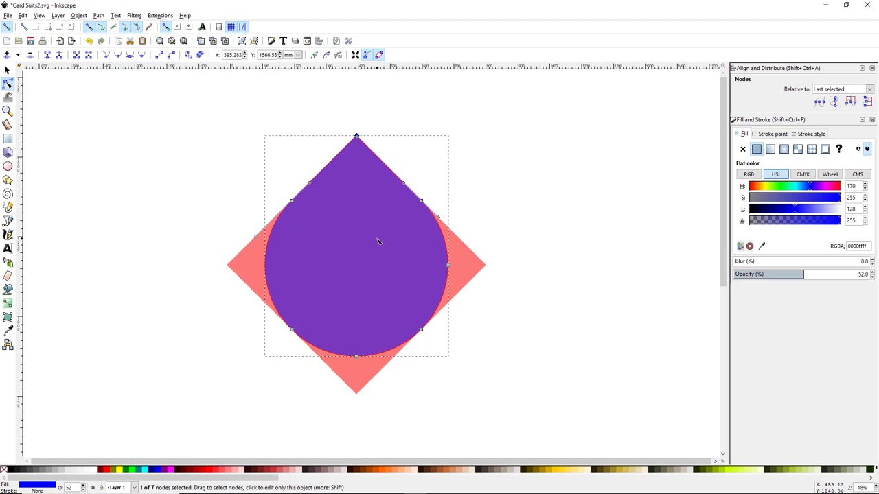
key(s)
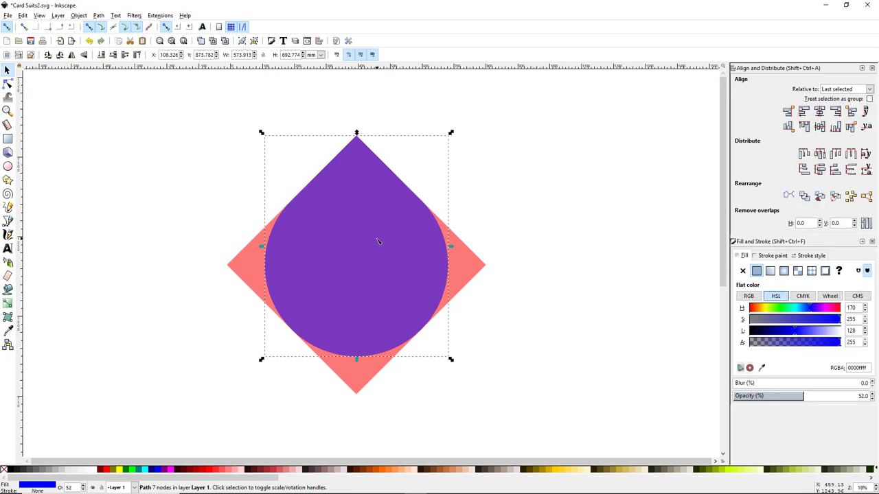
Move the red diamond horizontally away from the blue drop, well clear to its right.
ctrl+scroll(379, 241, down, 2)
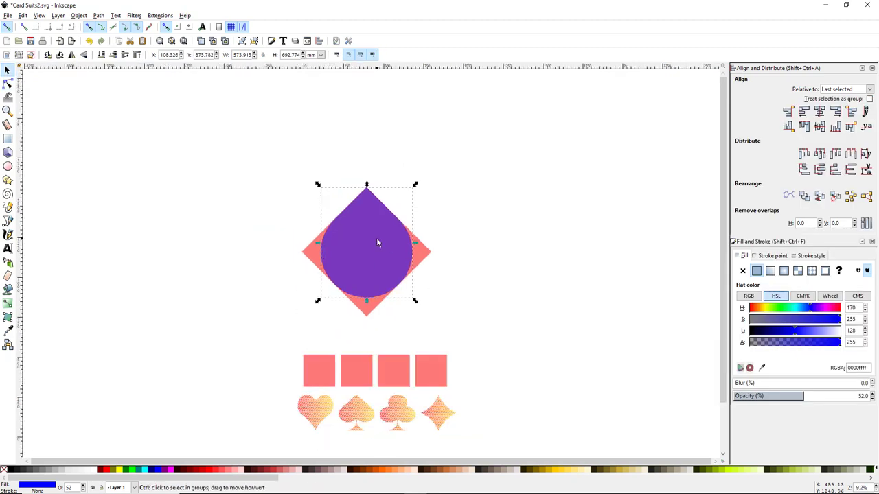
drag(421, 293, 330, 257)
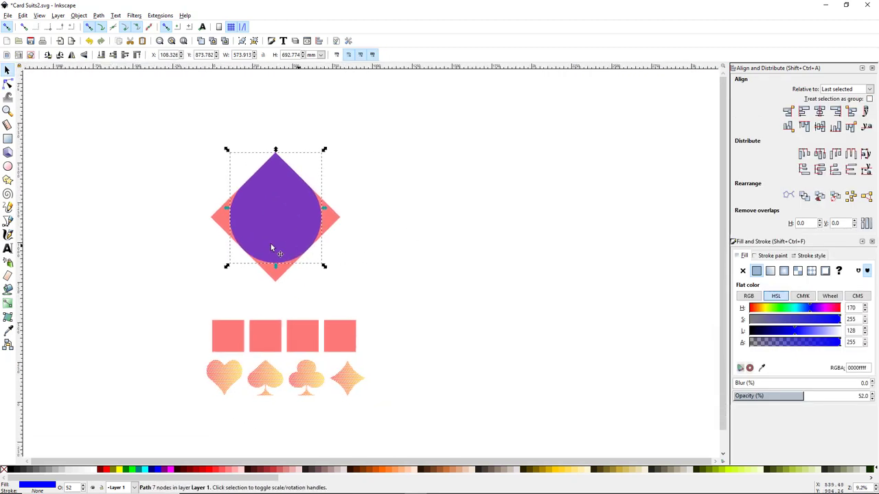
click(223, 219)
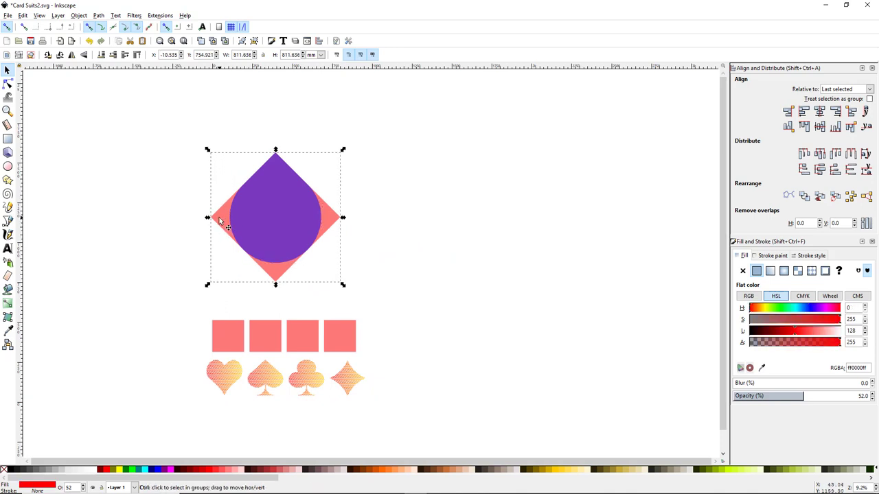
drag(220, 220, 588, 210)
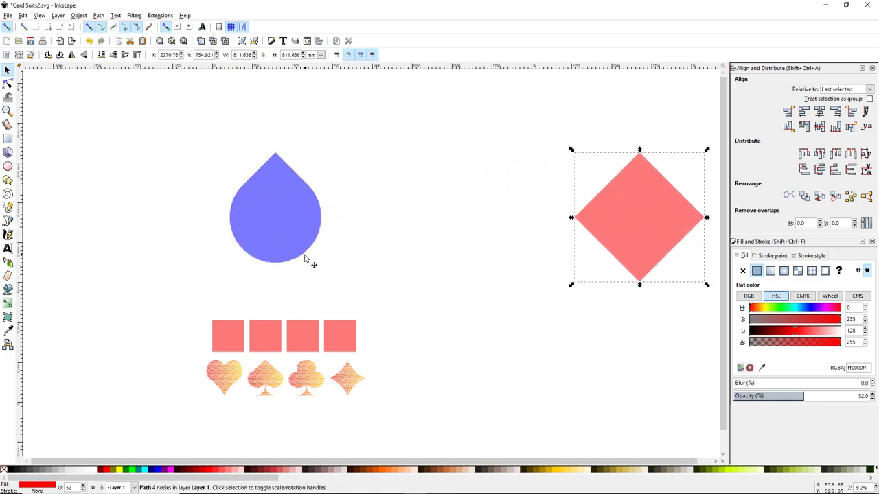
Duplicate the blue drop and place the copy to its right at the same height, slightly overlapping the original.
scroll(239, 245, up, 1)
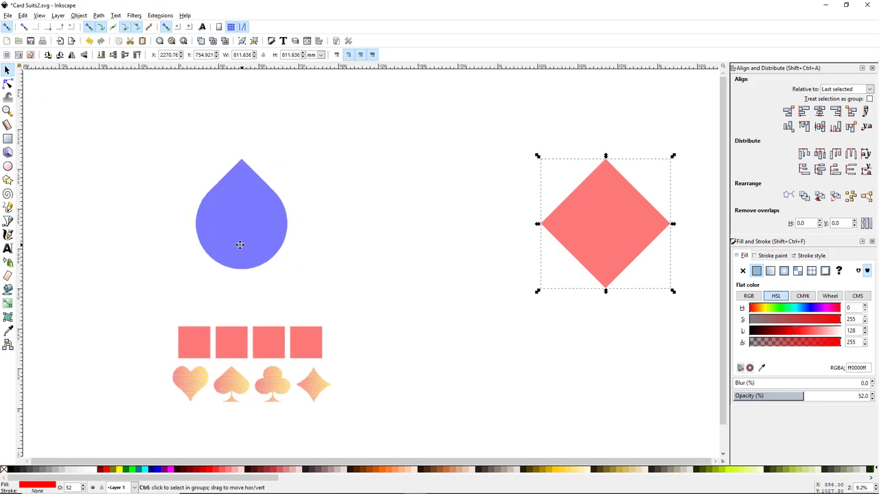
scroll(237, 247, up, 1)
scroll(248, 244, down, 1)
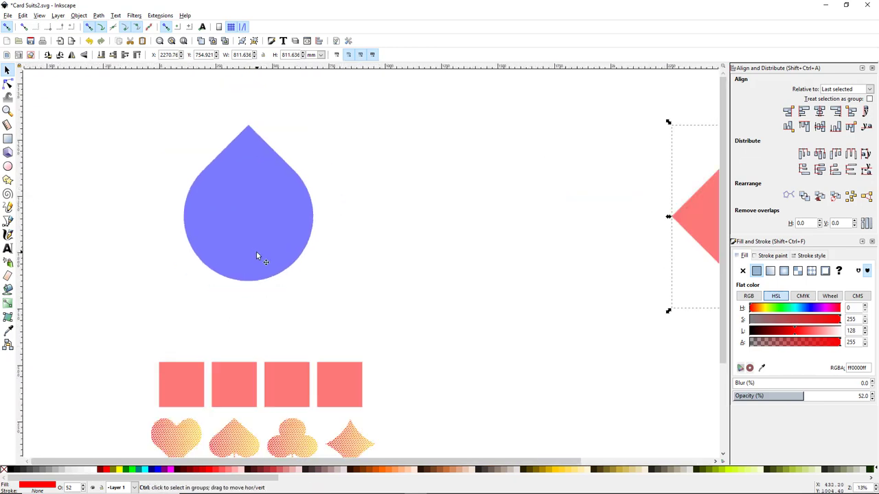
scroll(256, 251, up, 1)
scroll(241, 284, up, 1)
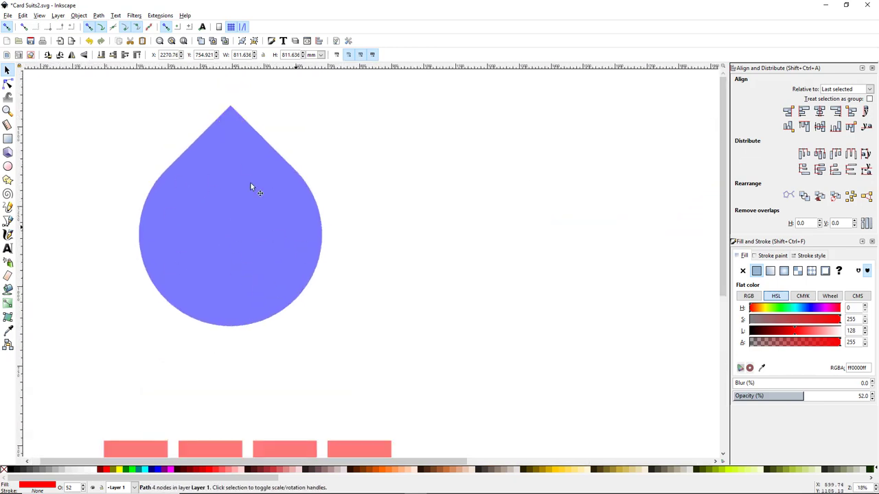
drag(235, 237, 240, 275)
click(240, 274)
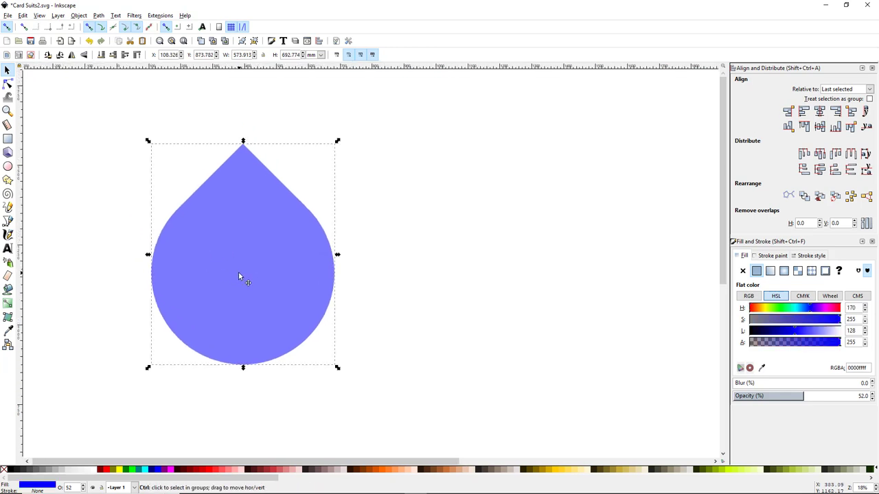
key(ctrl+d)
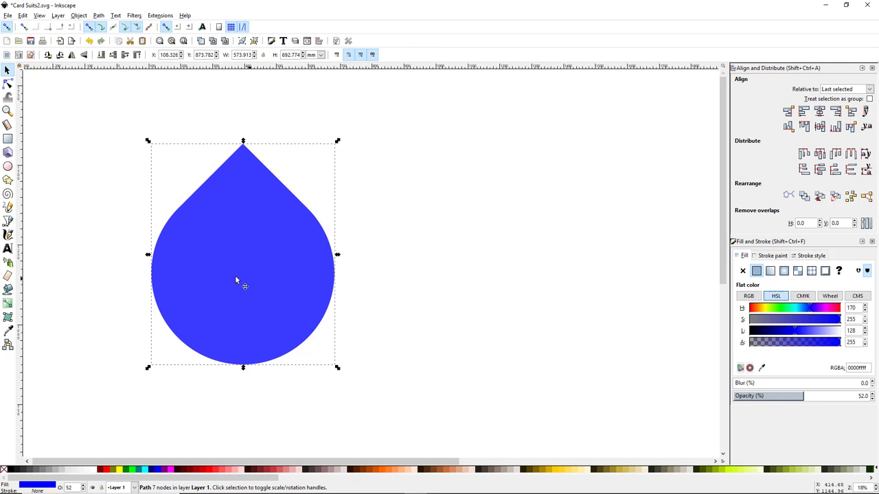
key(ctrl+d)
drag(229, 275, 400, 283)
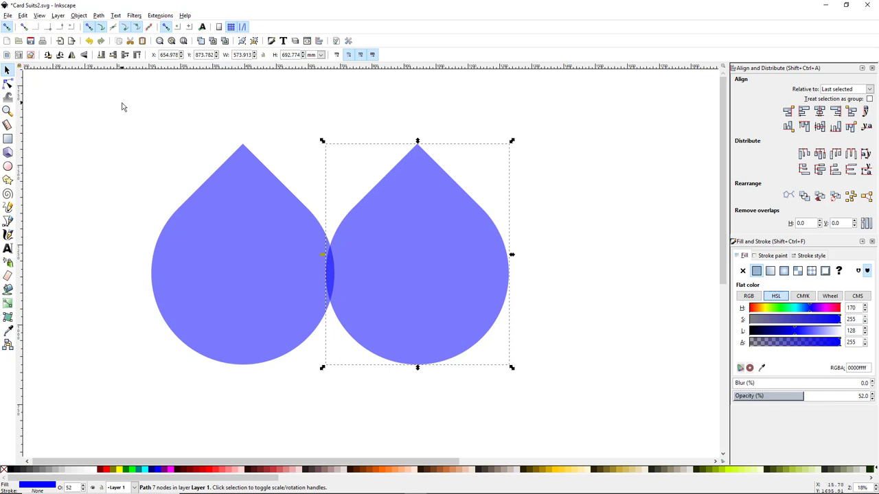
Try aligning the original drop's right edge to the left edge of the copy, and undo the alignment.
drag(121, 101, 585, 390)
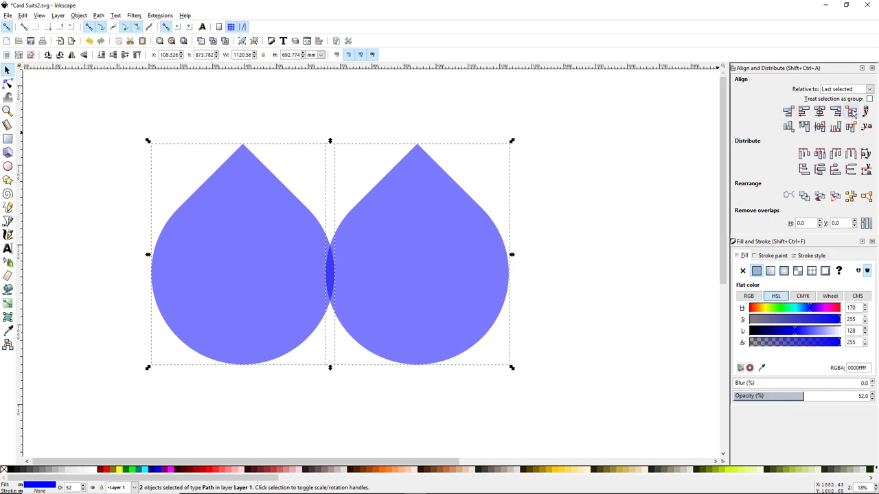
click(789, 111)
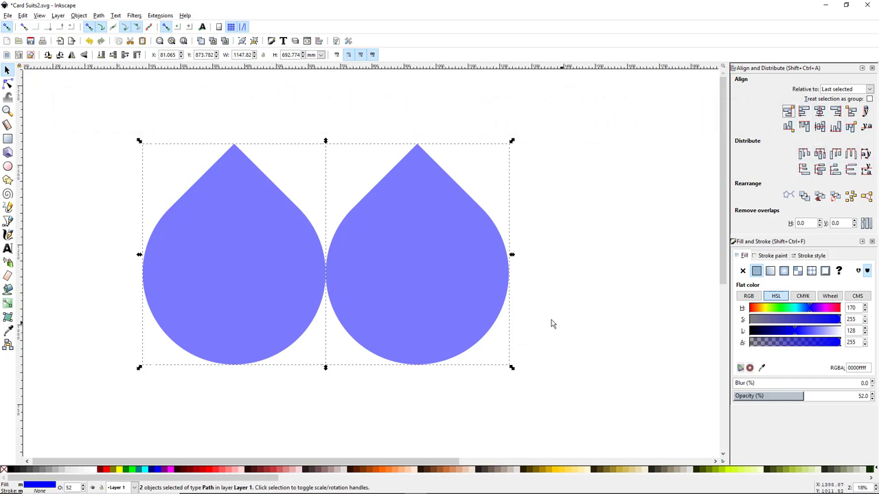
key(Right)
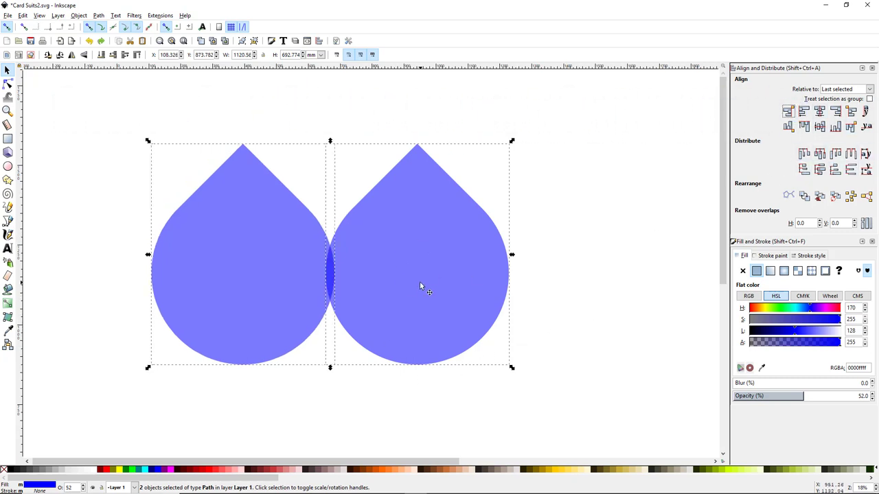
click(569, 267)
Create a vertical guide snapped to the original drop's left edge, move it farther left, and delete it.
scroll(453, 308, left, 2)
scroll(453, 307, up, 1)
scroll(462, 314, down, 1)
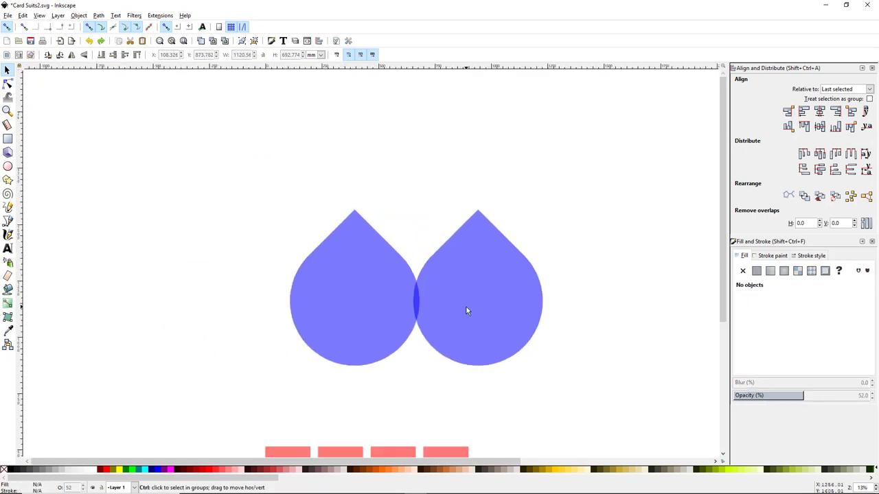
scroll(453, 312, right, 2)
scroll(453, 312, up, 1)
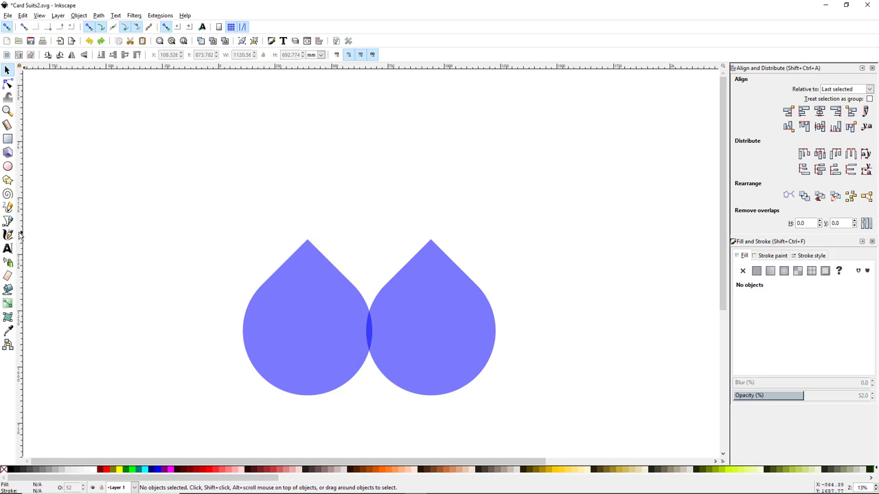
drag(29, 236, 242, 331)
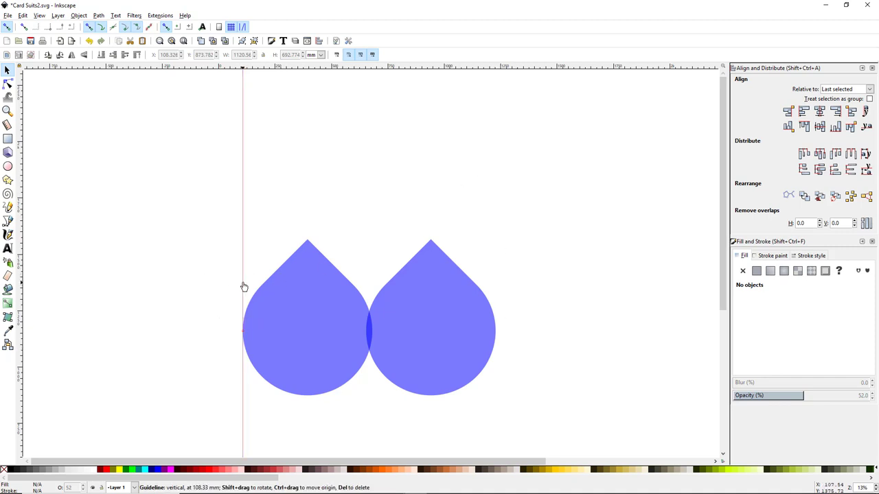
drag(244, 287, 190, 272)
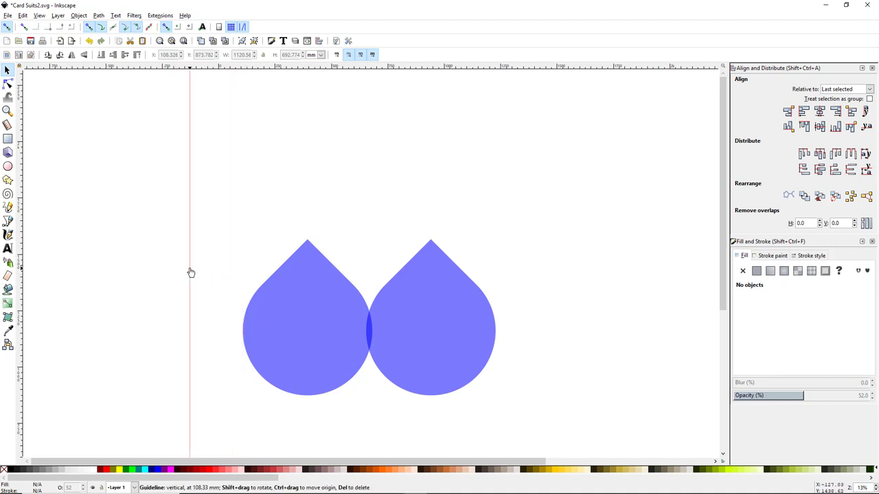
key(Delete)
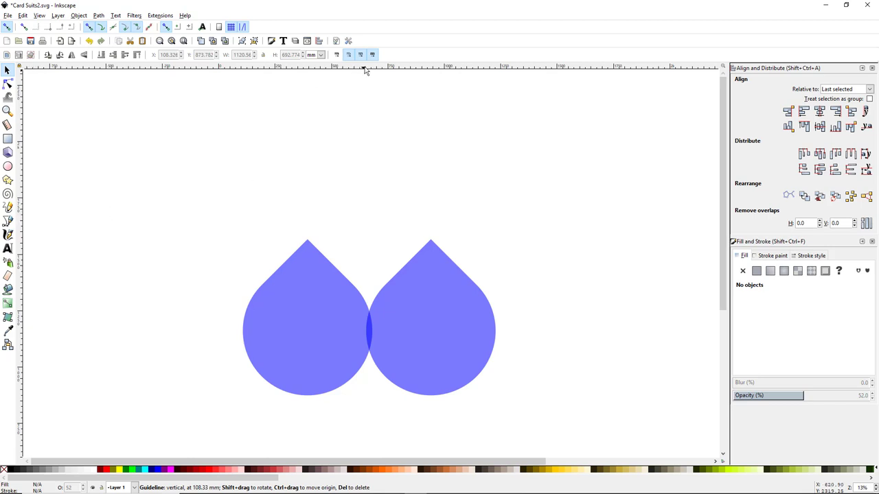
Create a horizontal guide above the two drops and delete it.
drag(367, 69, 361, 129)
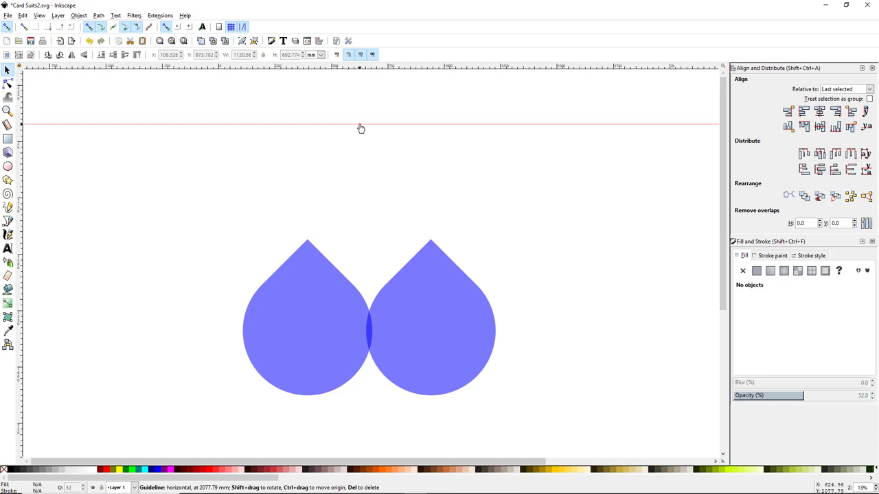
key(Delete)
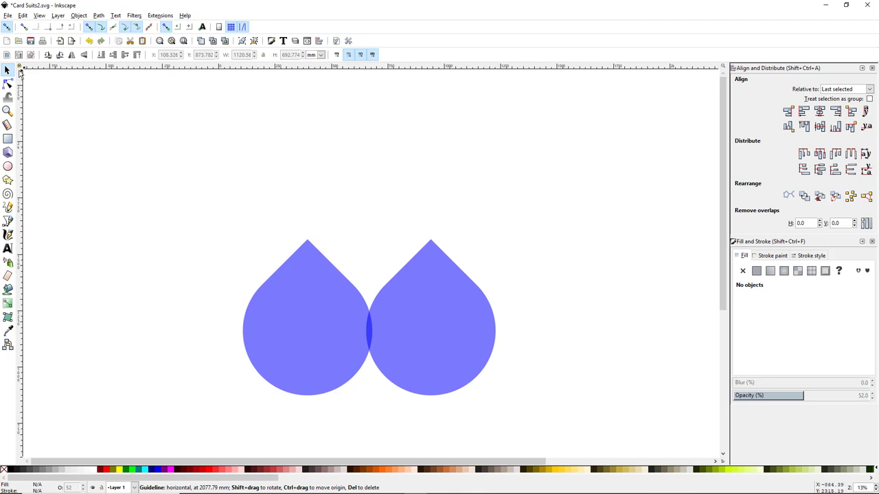
Create a diagonal 45-degree guide just above and to the left of the original drop's tip.
drag(37, 85, 277, 235)
drag(277, 235, 276, 233)
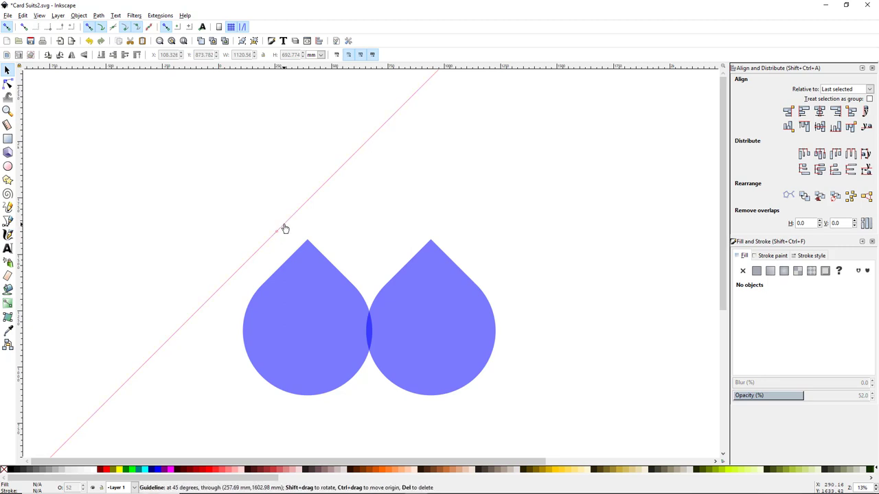
Try setting the diagonal guide's angle to 15 degrees, and undo the change.
double_click(284, 228)
key(Tab)
key(Tab)
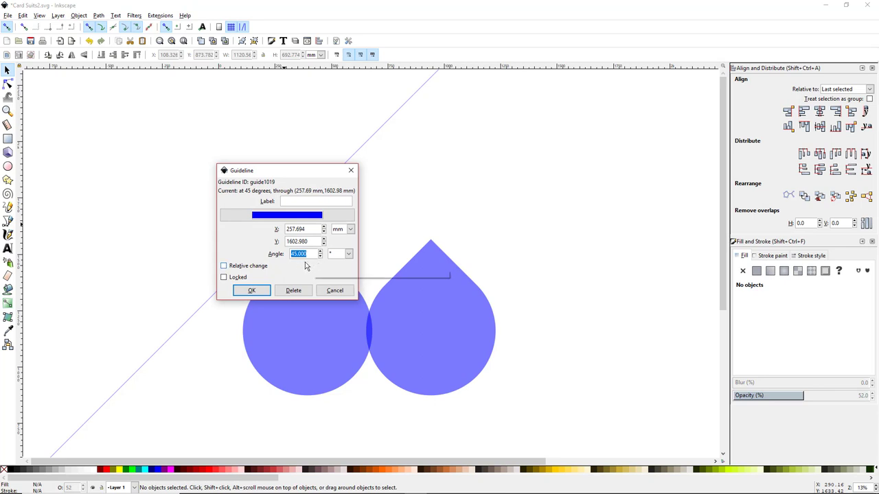
text(15)
key(Return)
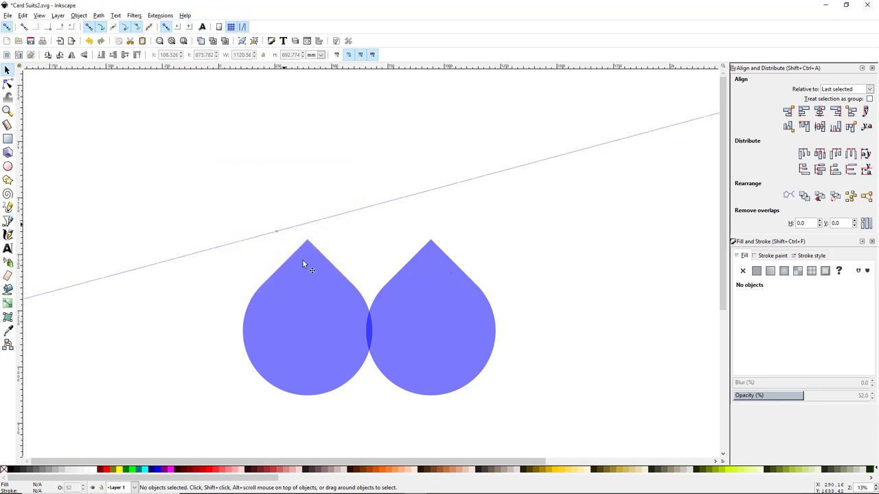
drag(260, 240, 286, 237)
key(ctrl+z)
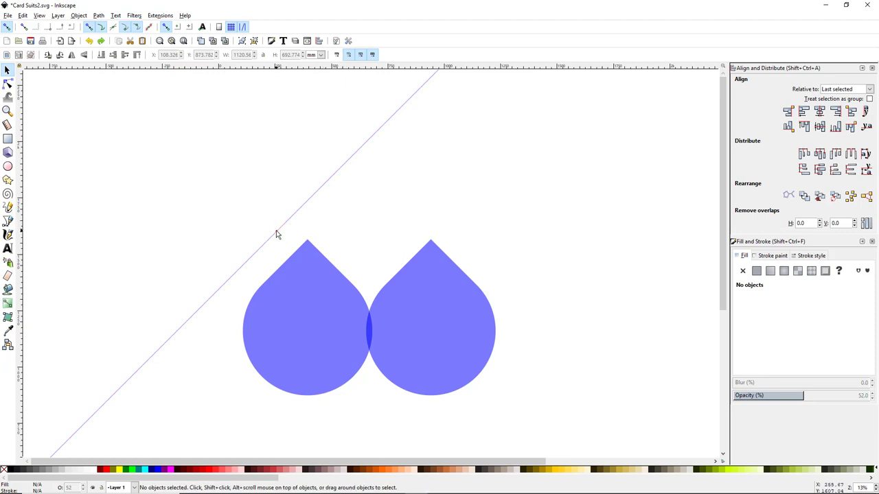
Snap the 45-degree guide to the left drop's tip and create an opposite diagonal guide through the right drop's tip.
drag(277, 234, 307, 246)
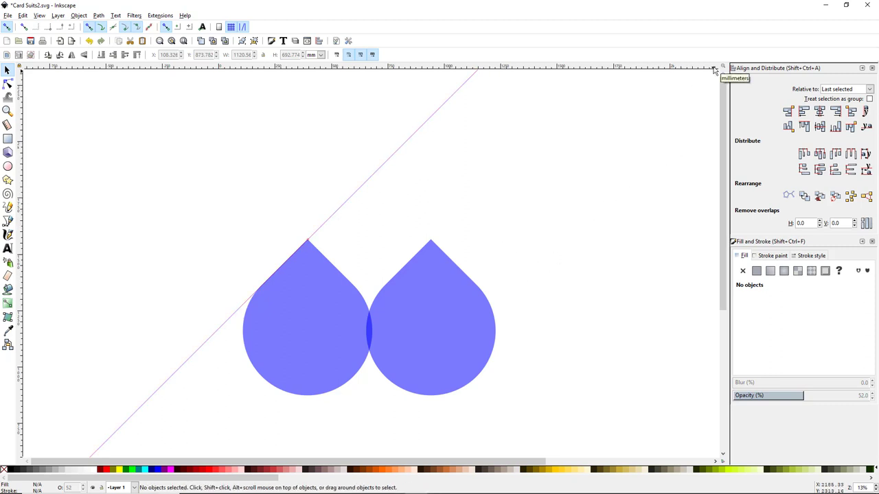
drag(697, 88, 432, 241)
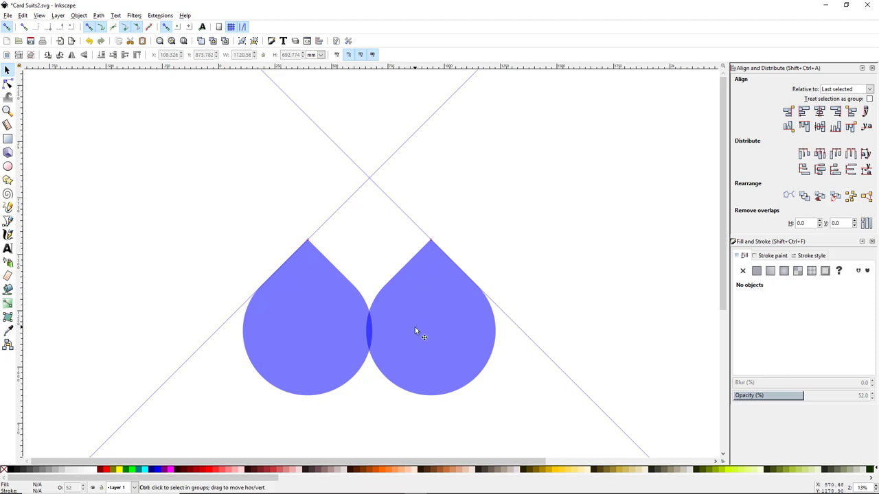
Move the red diamond farther to the right, away from the two blue drops.
key(ctrl+Down)
key(ctrl+Right)
key(ctrl+Down)
key(ctrl+Right)
ctrl+scroll(400, 307, down, 1)
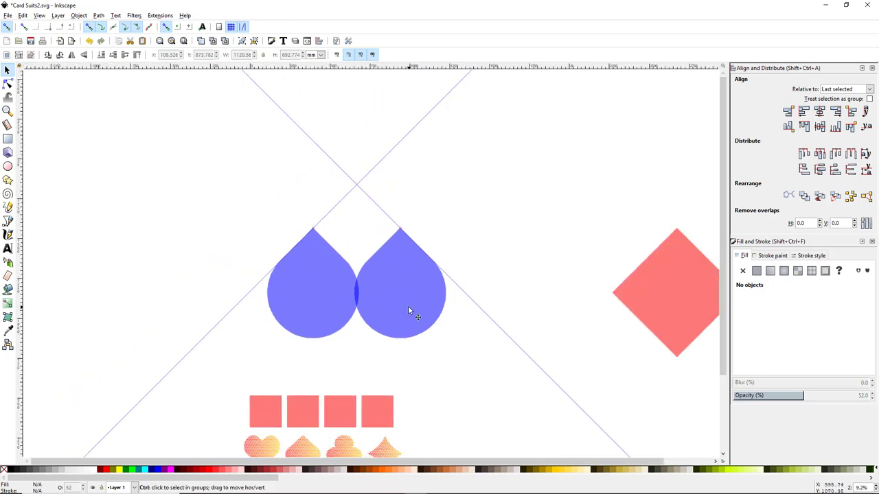
drag(609, 294, 686, 292)
Duplicate both blue drops together and place the copies to the right at the same height.
drag(212, 194, 491, 355)
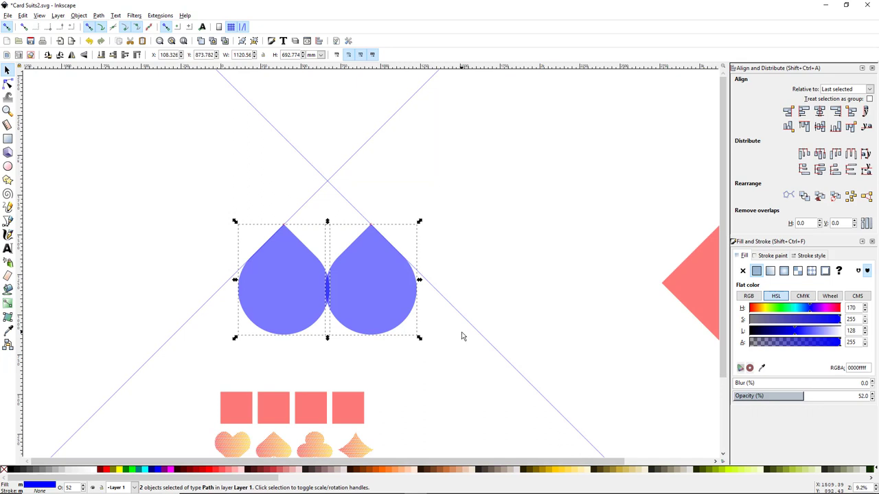
key(ctrl)
key(ctrl+d)
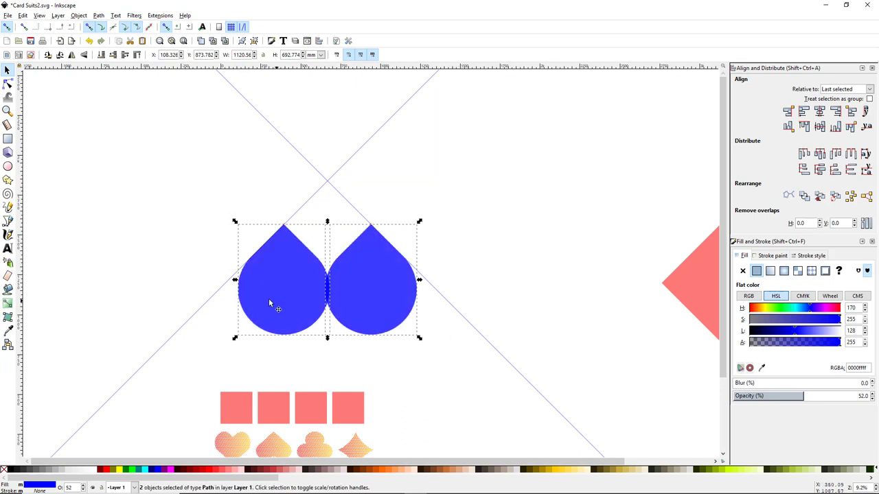
drag(265, 299, 508, 316)
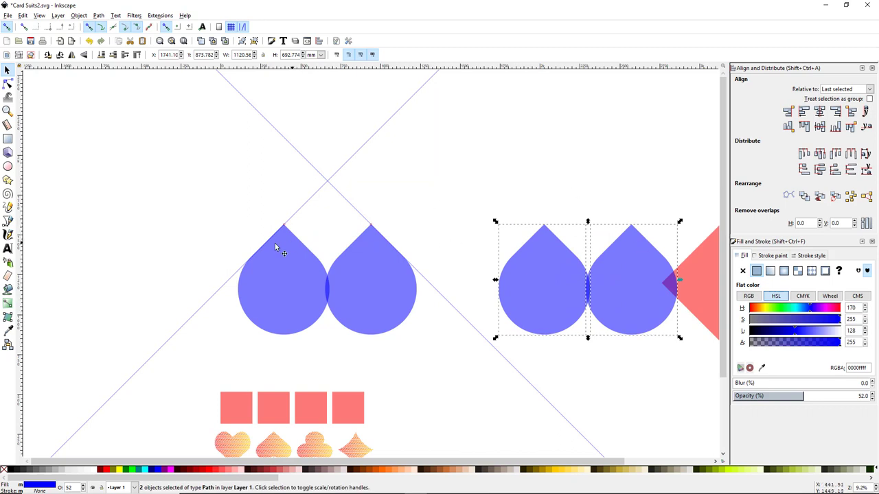
Draw a closed five-sided path from the guide intersection along the original drops' outer slopes, with its base through their centres.
ctrl+scroll(307, 265, up, 2)
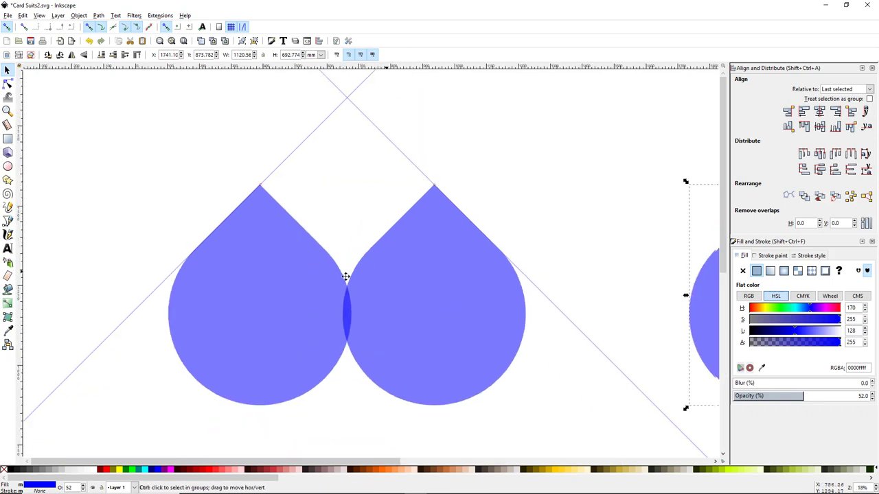
ctrl+scroll(344, 281, down, 1)
click(423, 208)
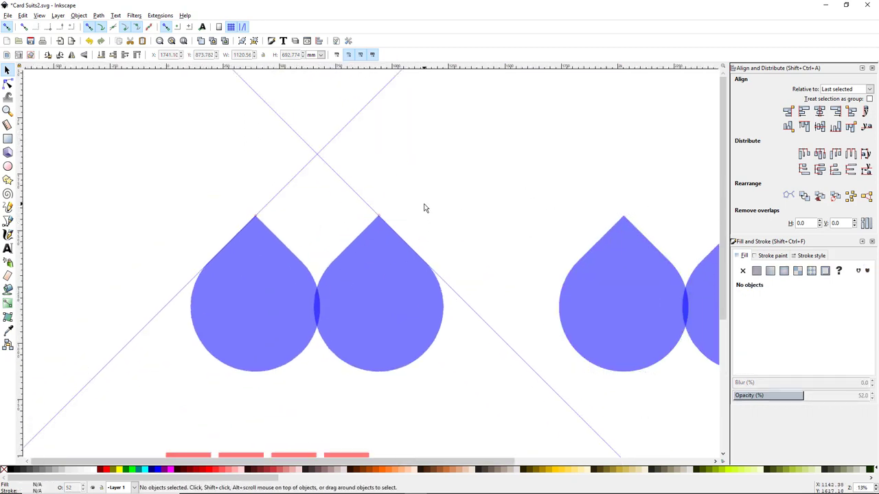
key(b)
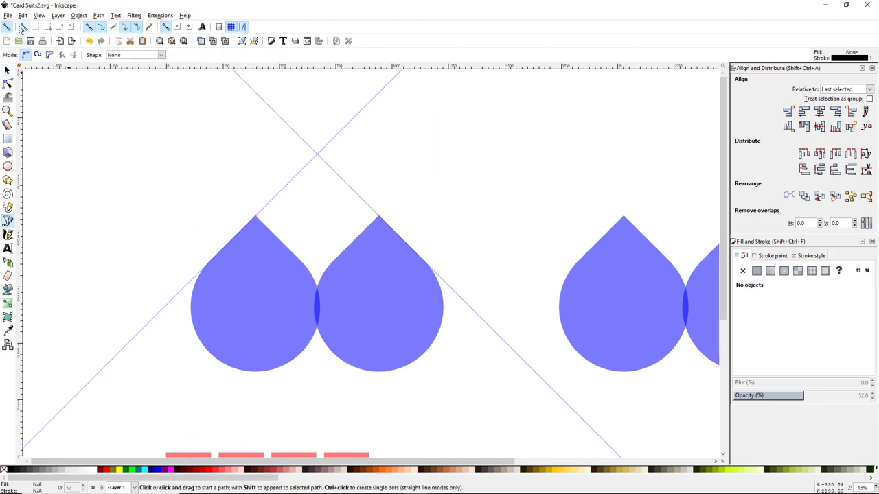
click(317, 153)
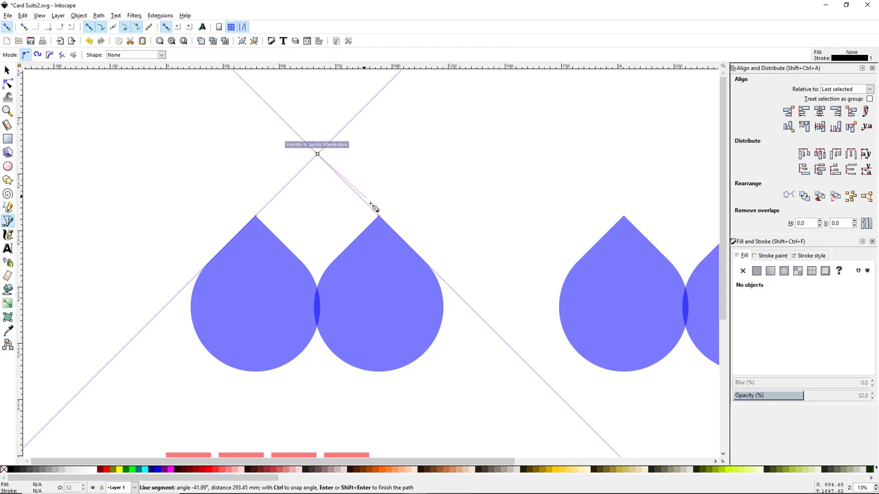
click(412, 249)
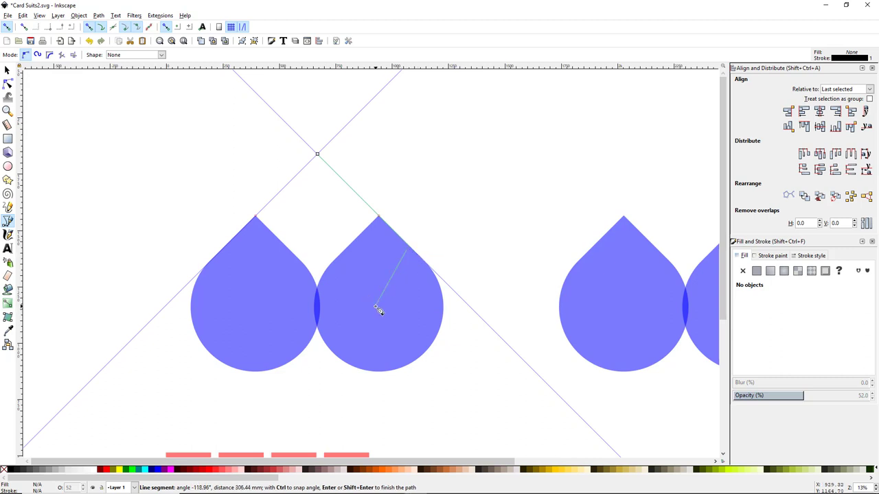
click(377, 307)
click(246, 305)
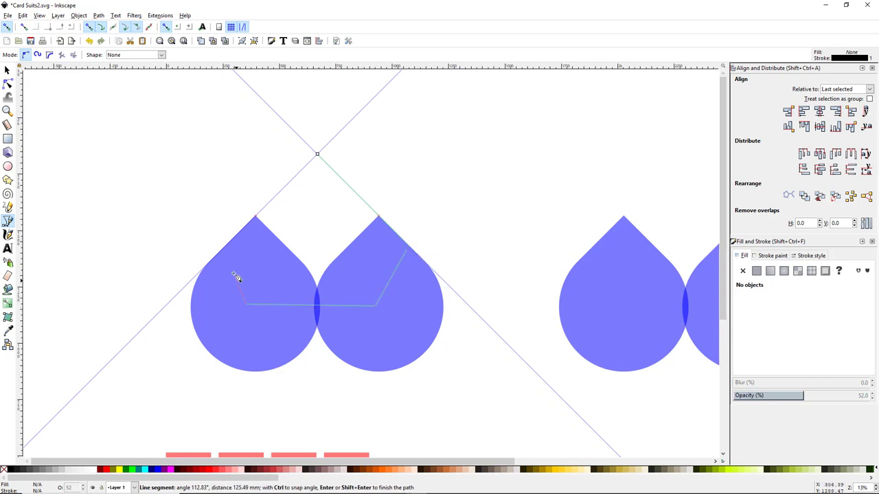
click(230, 247)
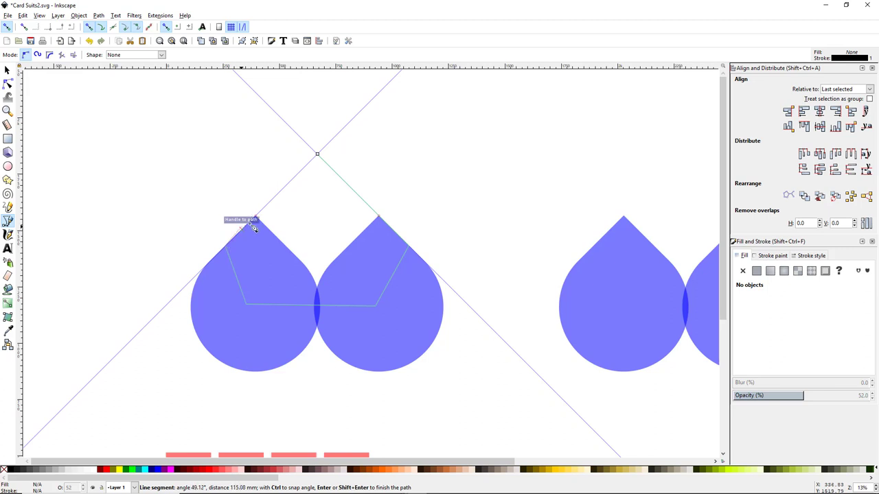
click(317, 154)
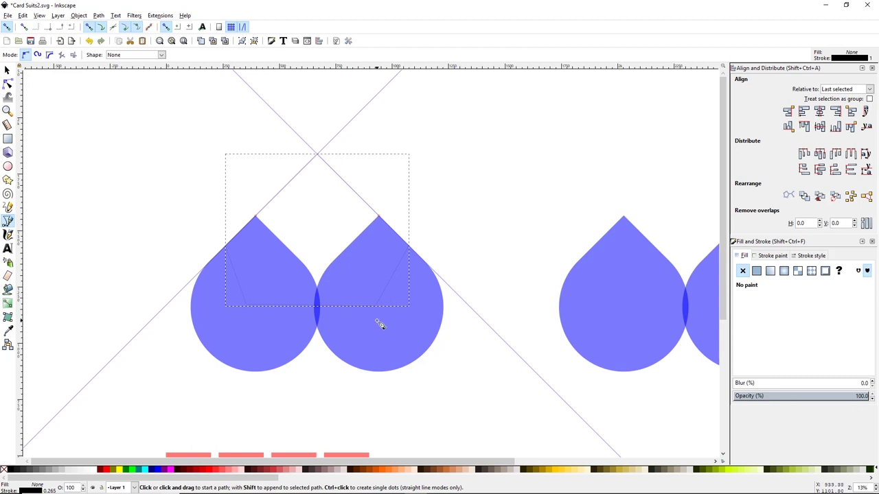
Union the five-sided path with the left original drop and then with the right one into a single shape.
key(s)
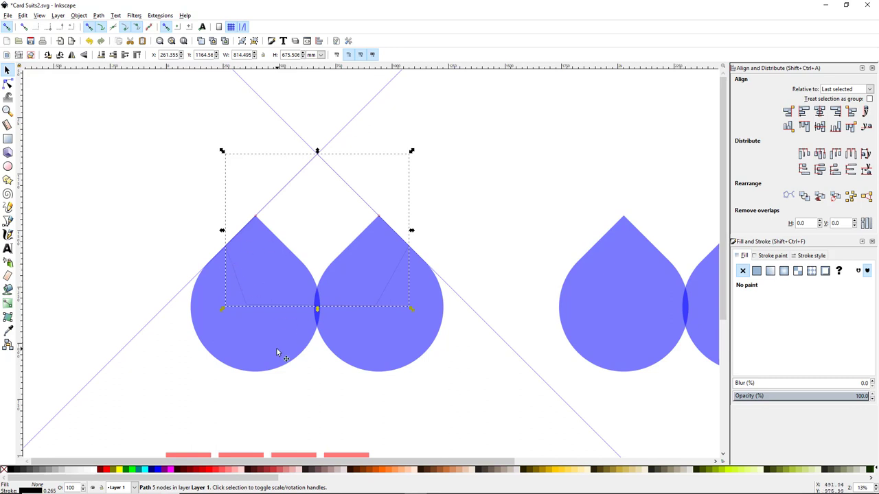
shift+click(259, 338)
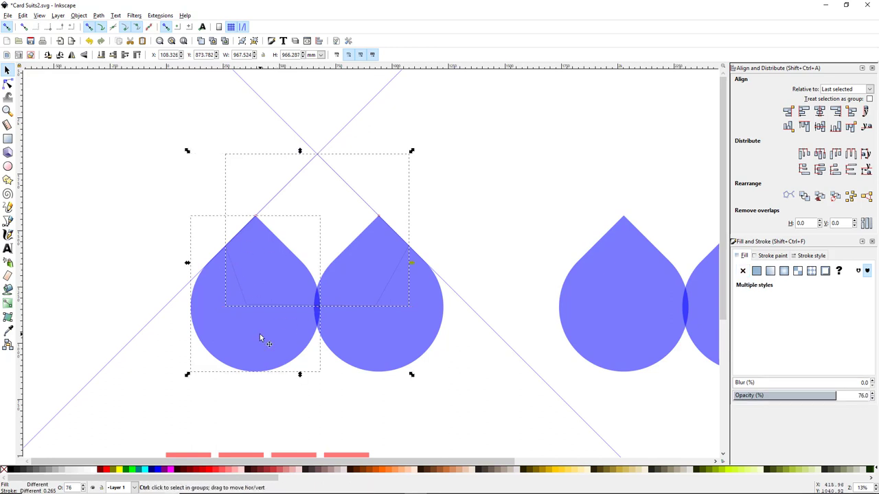
key(ctrl+plus)
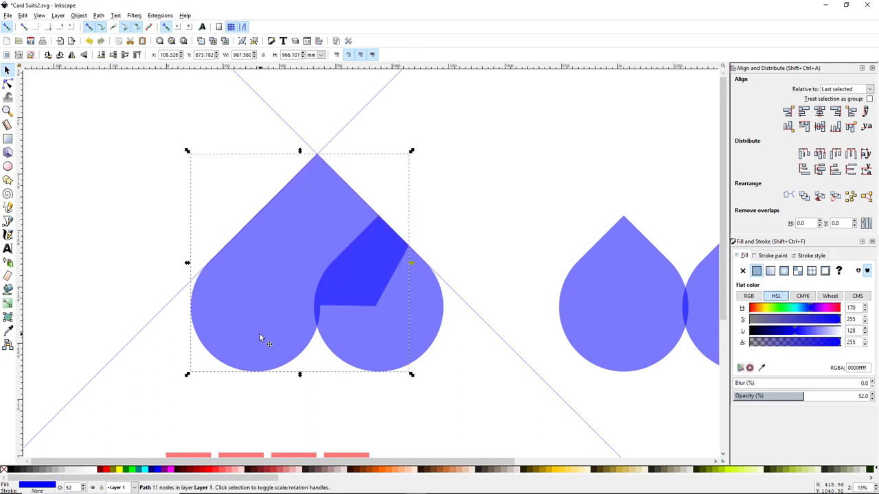
shift+click(419, 315)
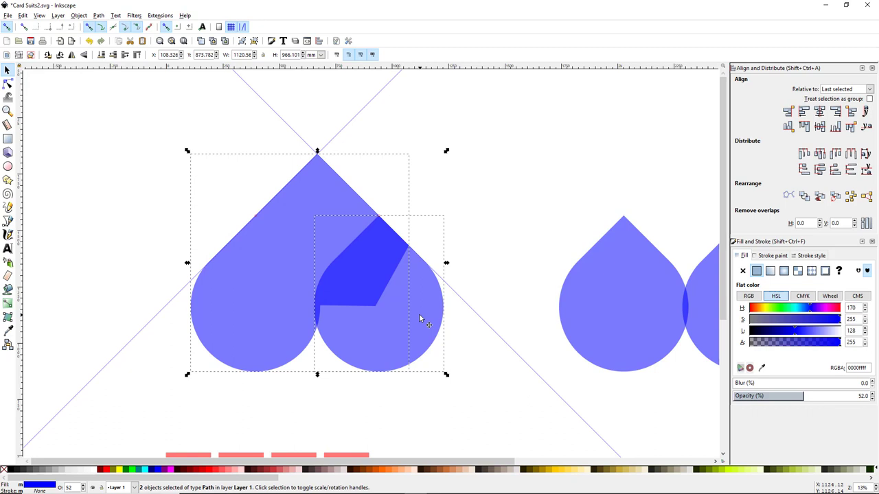
key(ctrl+plus)
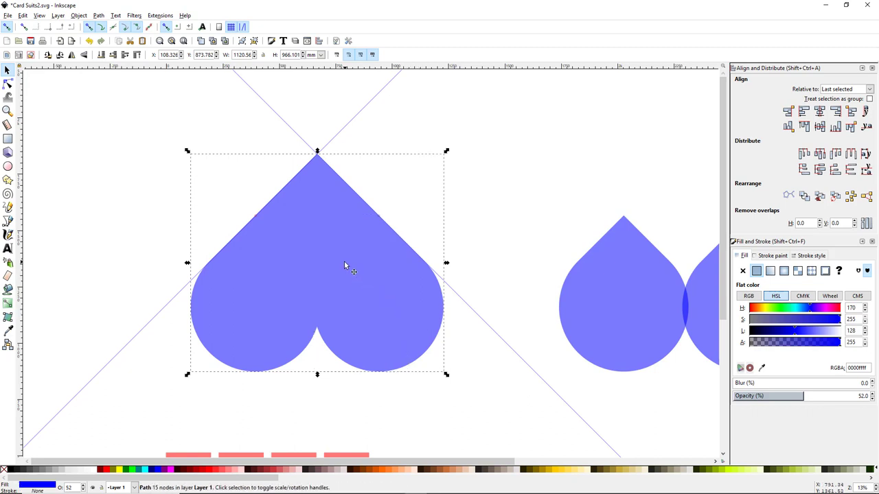
Duplicate the merged shape, place the copy above the two spare drops, and flip the original vertically into a heart.
ctrl+scroll(345, 264, down, 1)
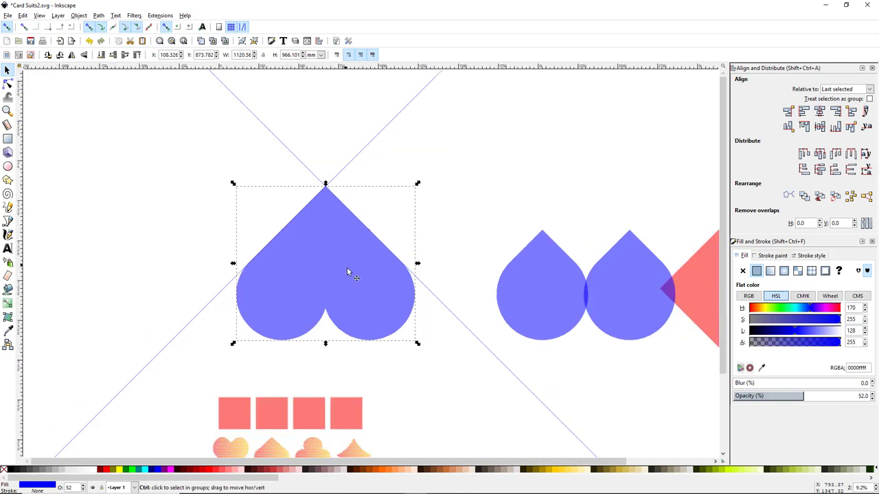
drag(355, 285, 321, 263)
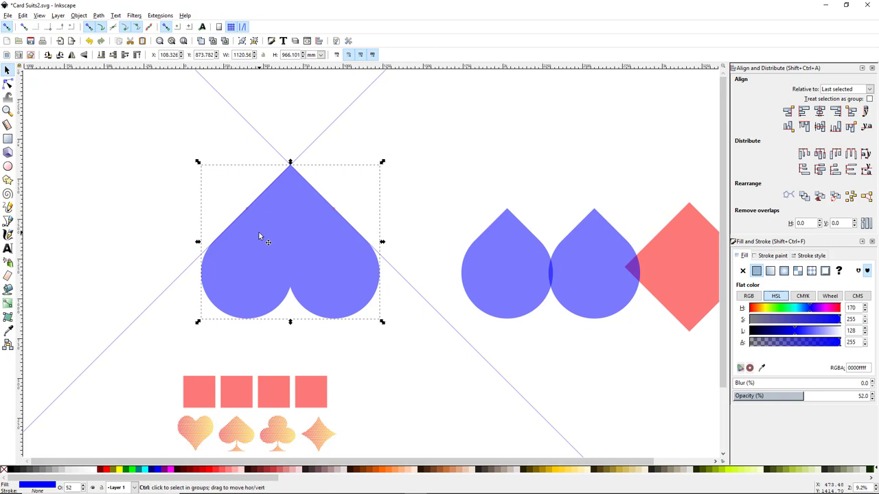
key(ctrl+d)
drag(271, 262, 502, 201)
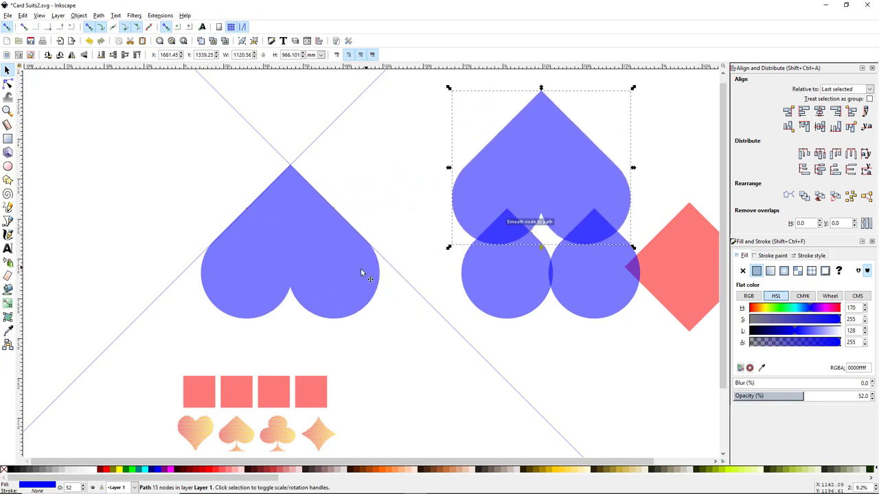
click(289, 224)
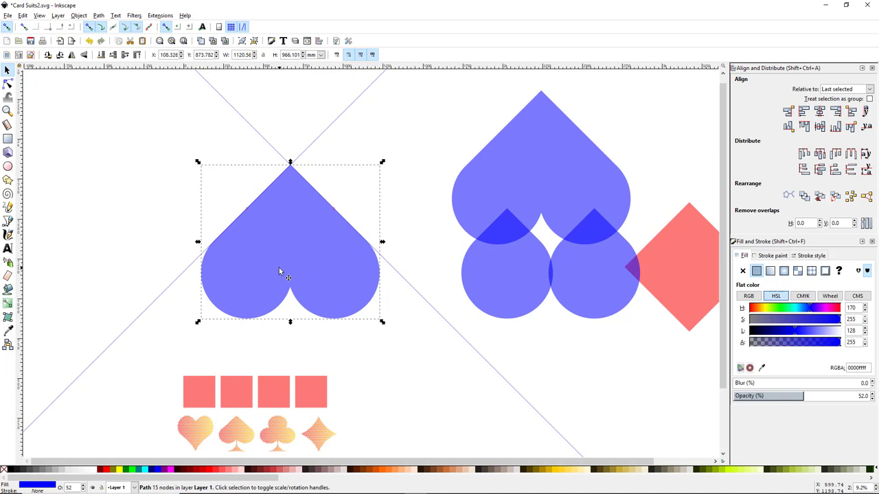
key(v)
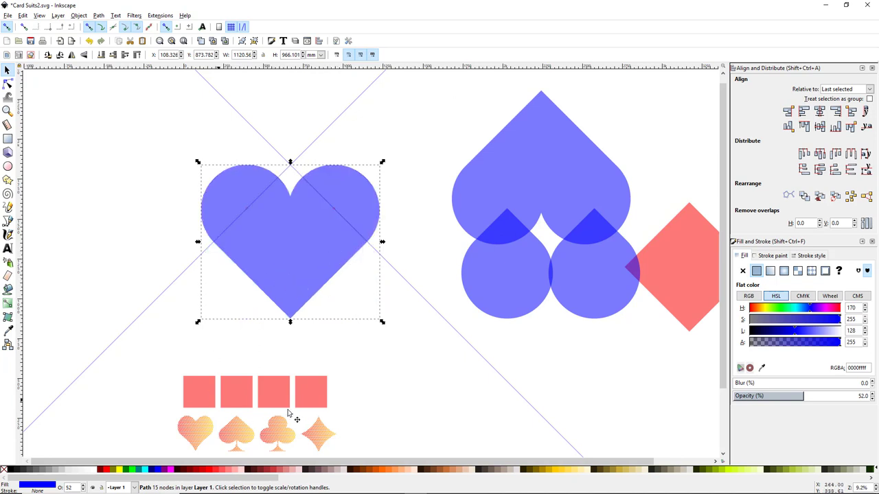
Copy the leftmost small red square and paste its size onto the blue heart.
click(199, 390)
right_click(198, 391)
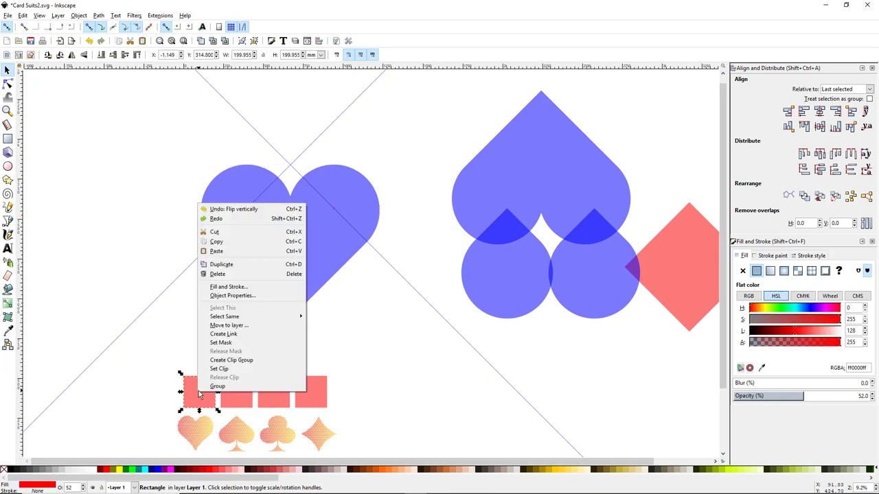
click(285, 240)
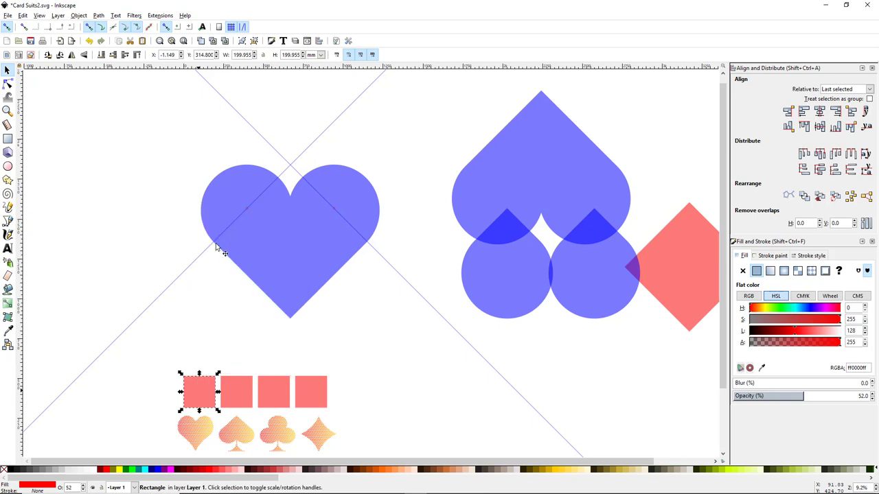
click(287, 240)
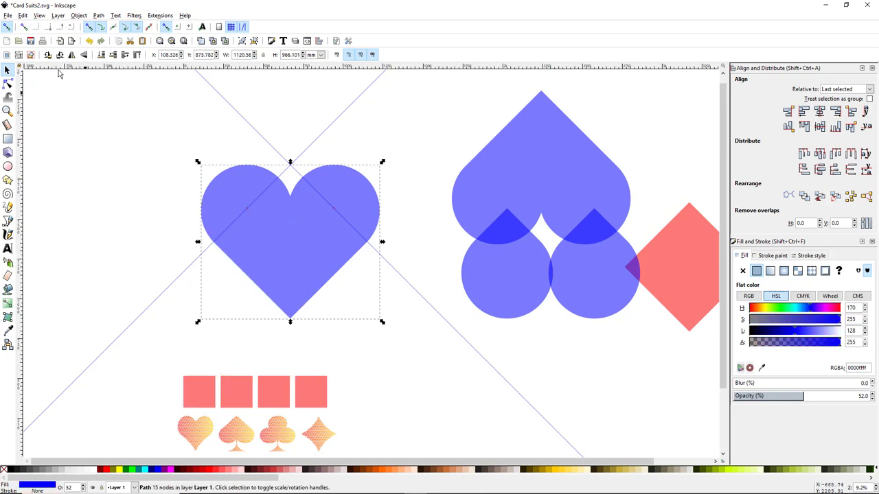
click(24, 16)
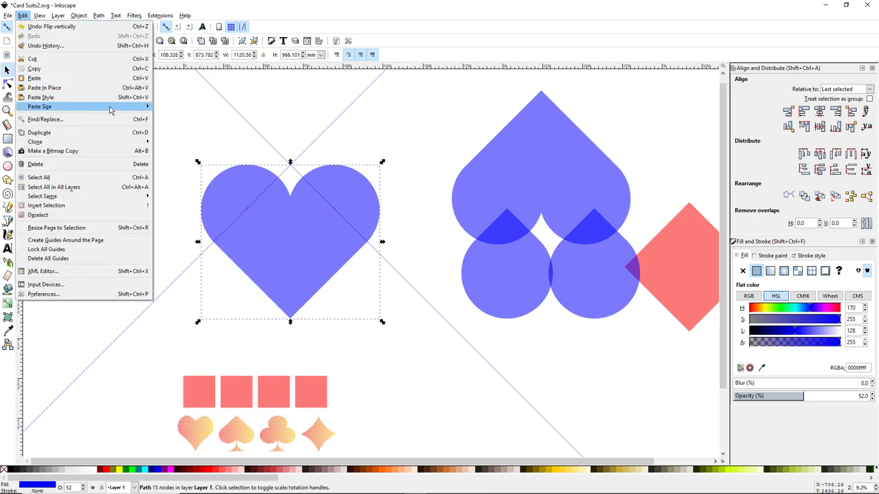
mouse_move(111, 107)
click(198, 109)
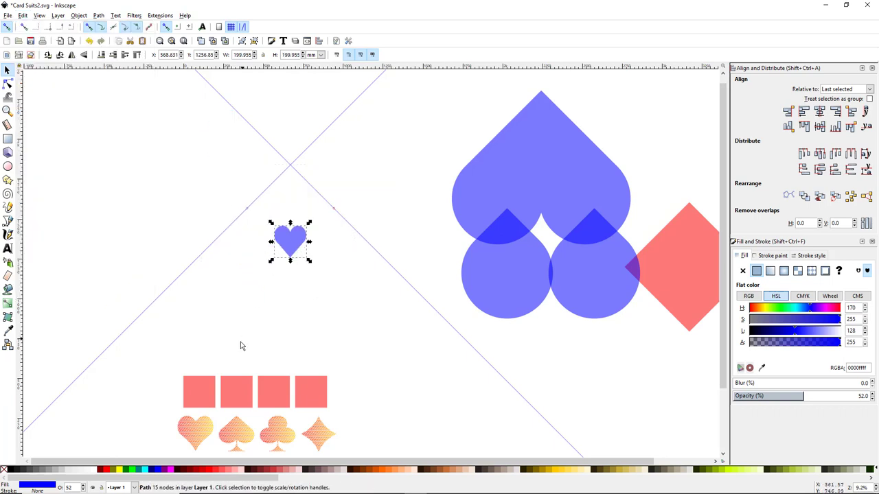
Centre the small blue heart horizontally and vertically on the leftmost small red square.
shift+click(201, 394)
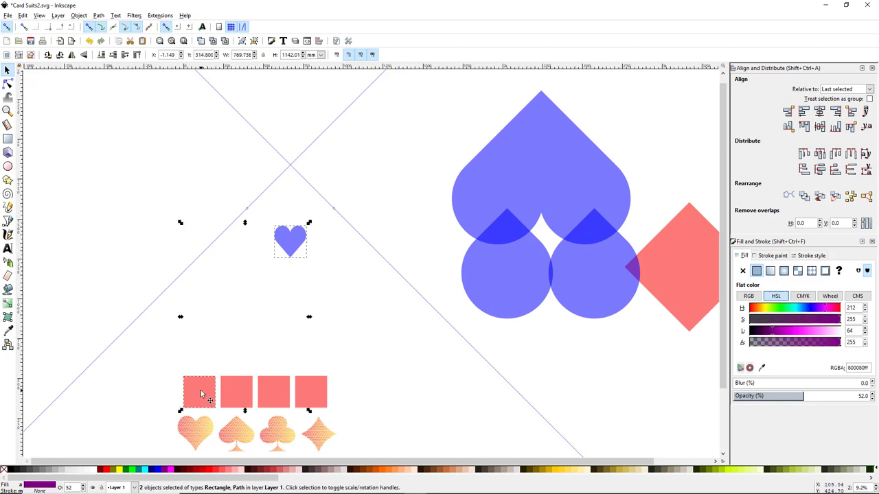
click(818, 111)
click(819, 126)
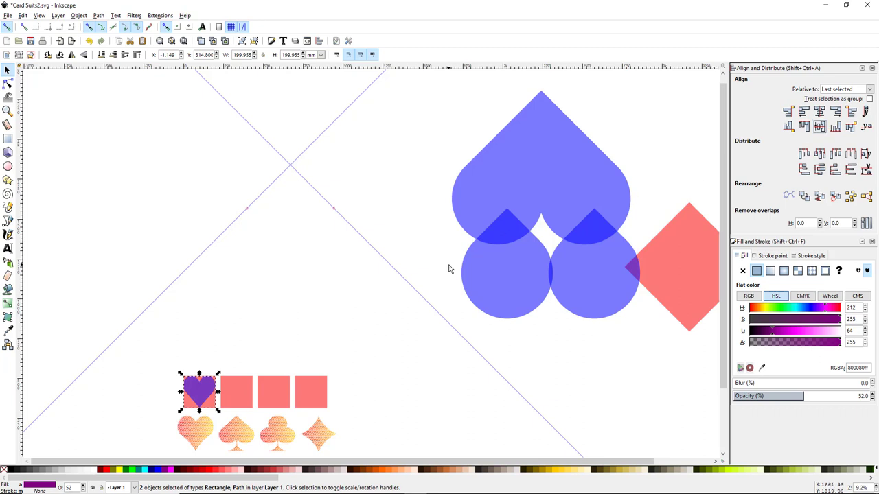
click(386, 308)
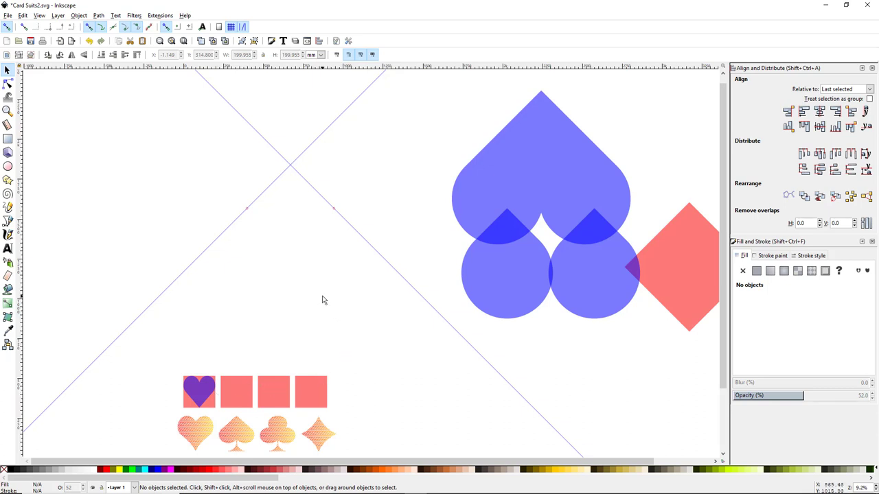
Move the blue spade-shaped path and the two spare drops together into the empty area beside the large red diamond.
drag(318, 291, 339, 360)
drag(385, 127, 696, 435)
drag(641, 384, 406, 301)
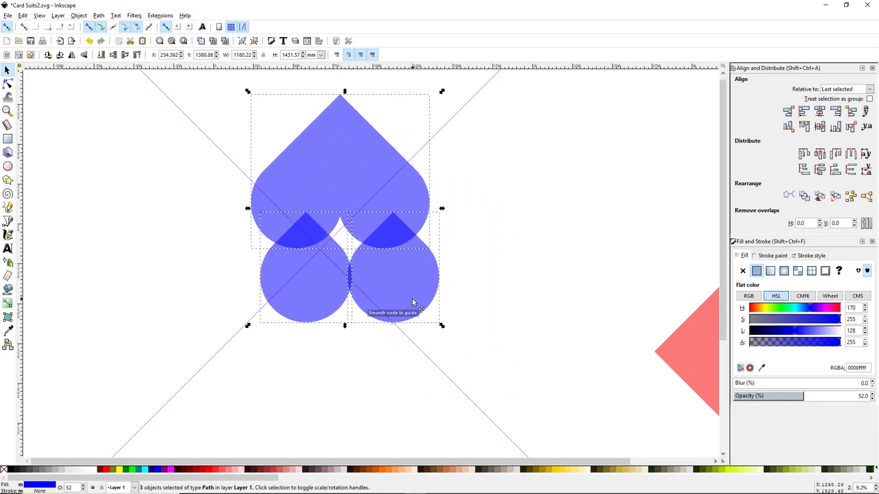
click(585, 291)
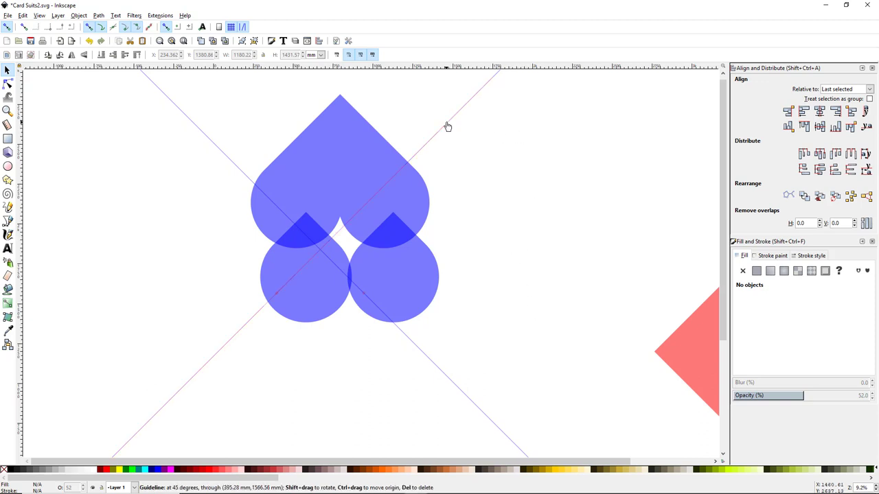
Delete both diagonal guides that cross the blue shapes, toggling guide visibility off and back on in between.
key(Delete)
key(shift)
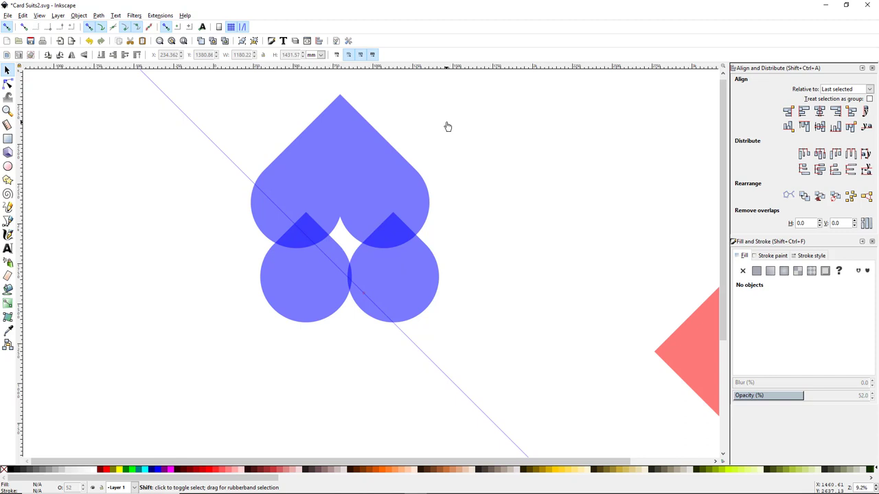
key(bar)
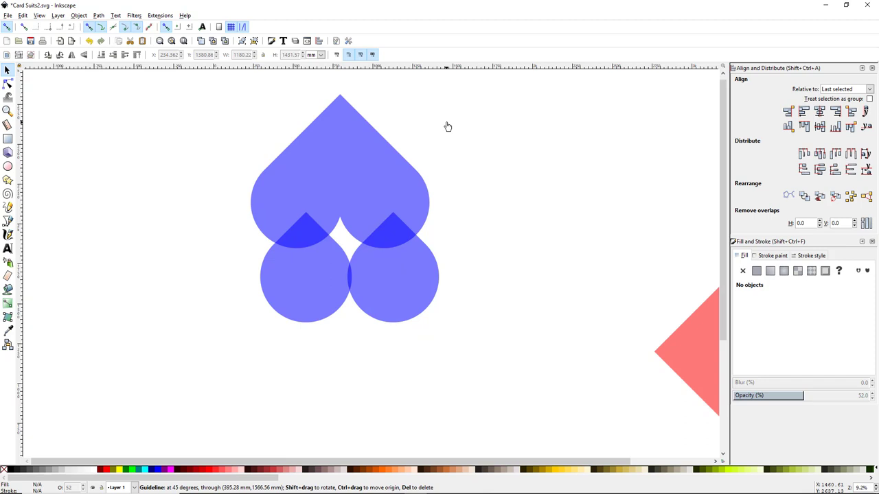
key(shift)
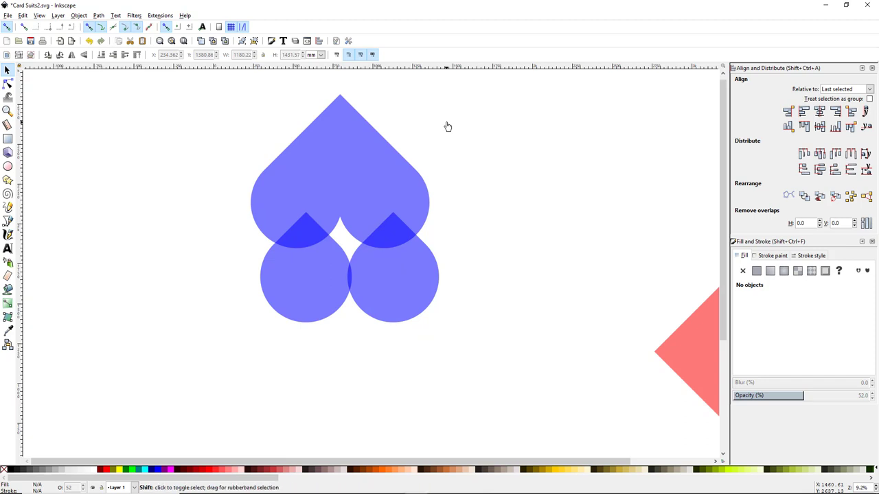
key(ctrl+z)
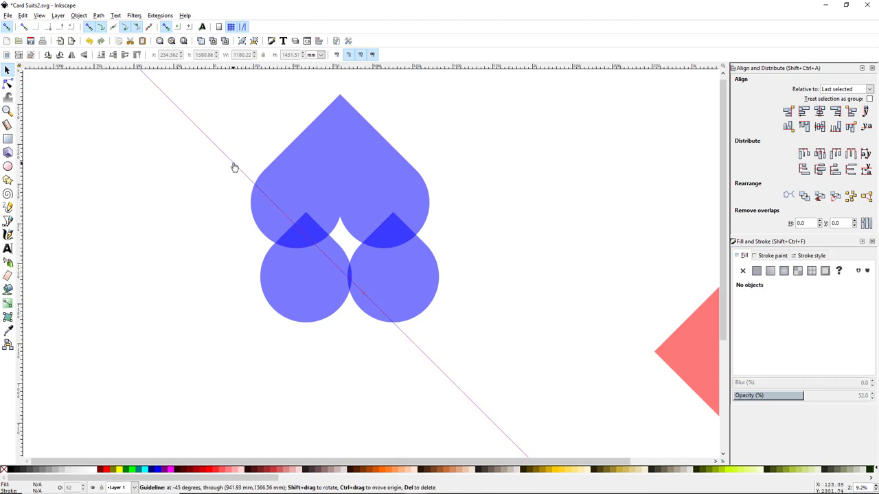
key(Delete)
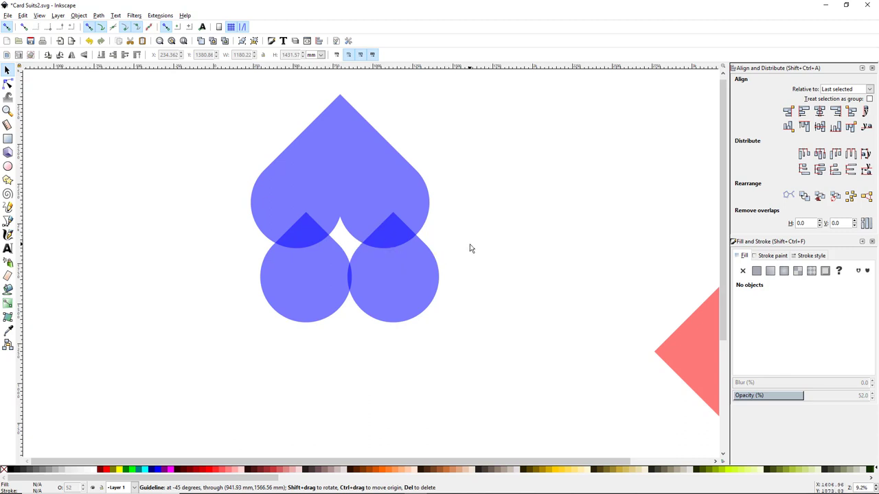
Turn off snapping so that the two spare drops can be positioned freely.
drag(463, 251, 481, 269)
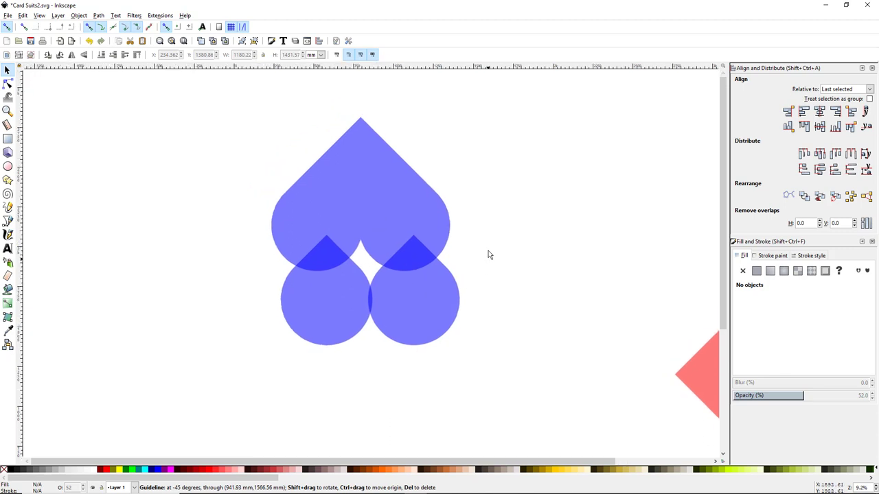
click(353, 171)
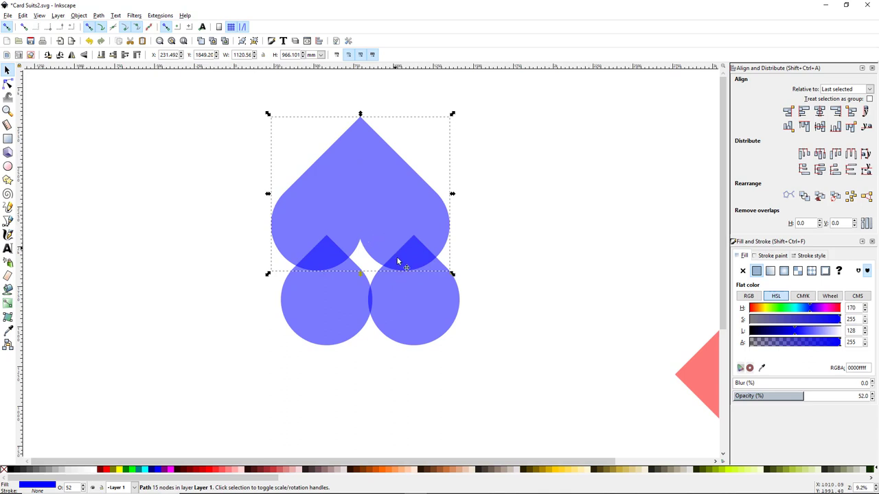
click(326, 304)
click(407, 303)
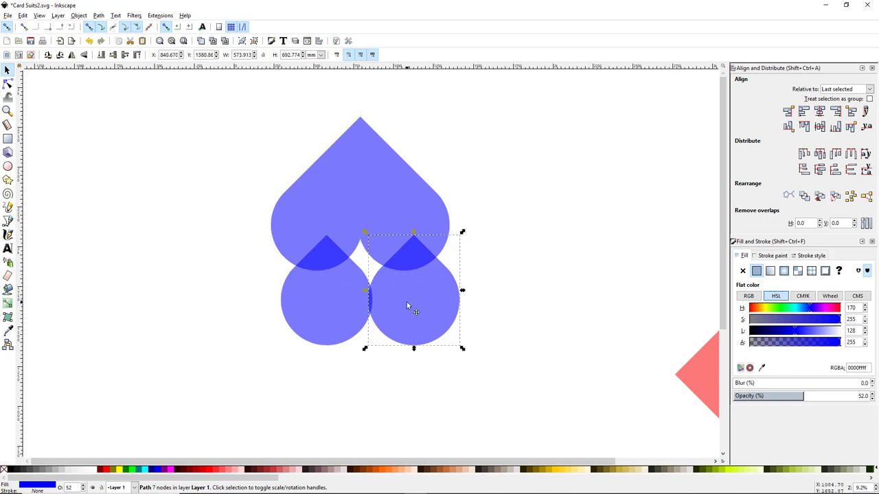
click(332, 307)
click(406, 301)
click(349, 304)
click(386, 298)
click(7, 28)
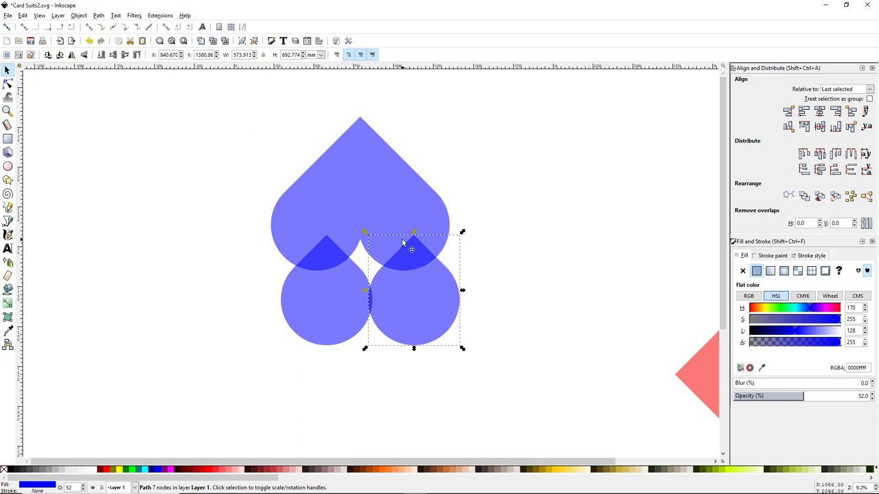
Move the two spare drops together up into the spade's lobes, lining their outer edges up with the lobes' sides.
shift+click(336, 307)
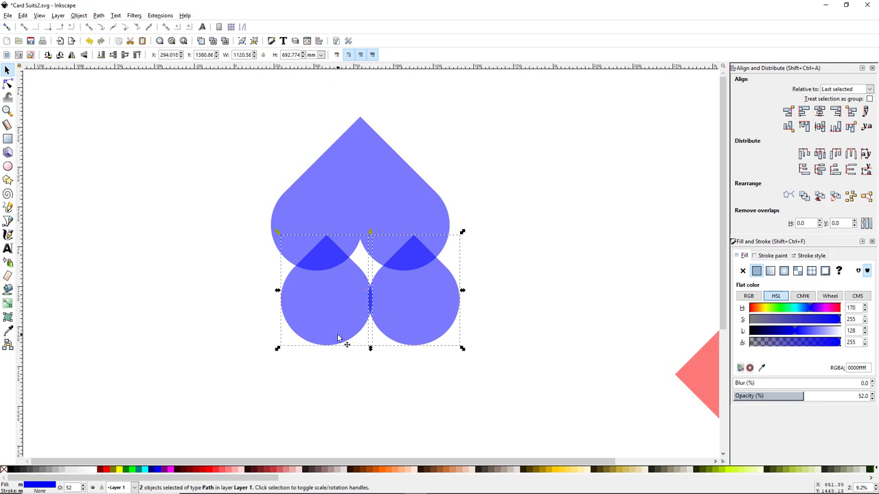
drag(332, 327, 323, 298)
ctrl+scroll(369, 265, up, 2)
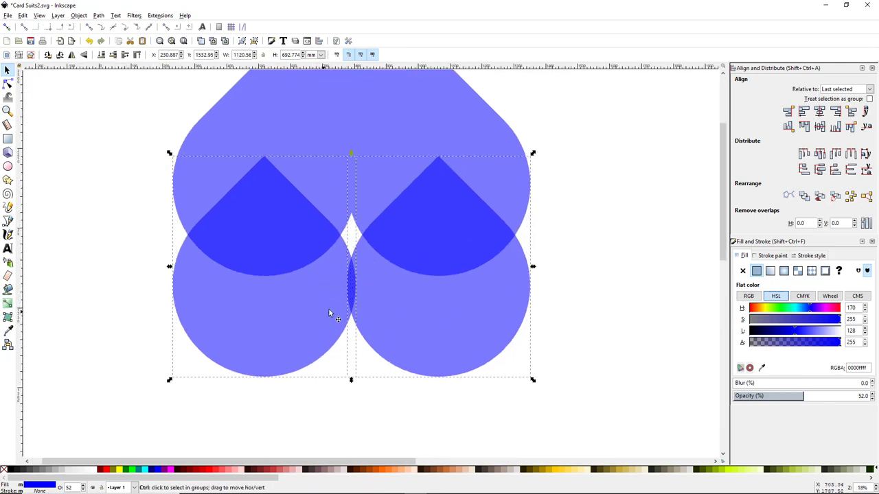
click(349, 408)
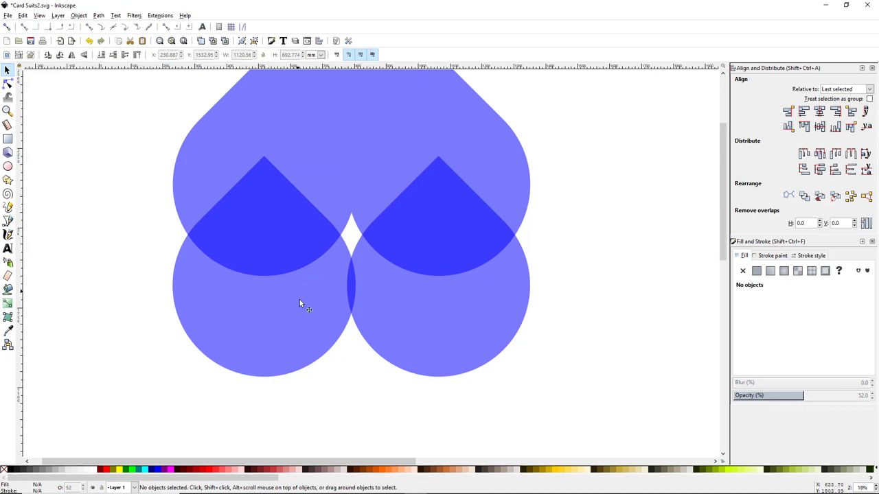
Move the two spare drops apart horizontally so that a narrow gap separates them beneath the spade's notch.
click(268, 311)
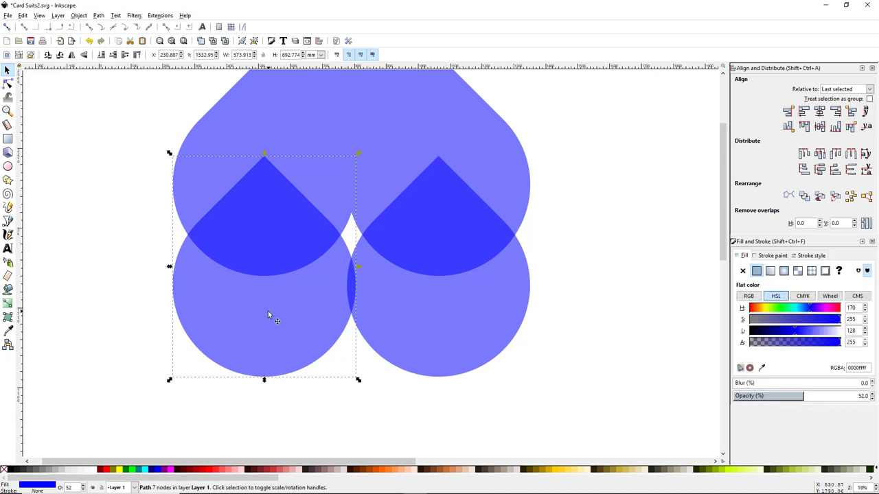
shift+click(401, 308)
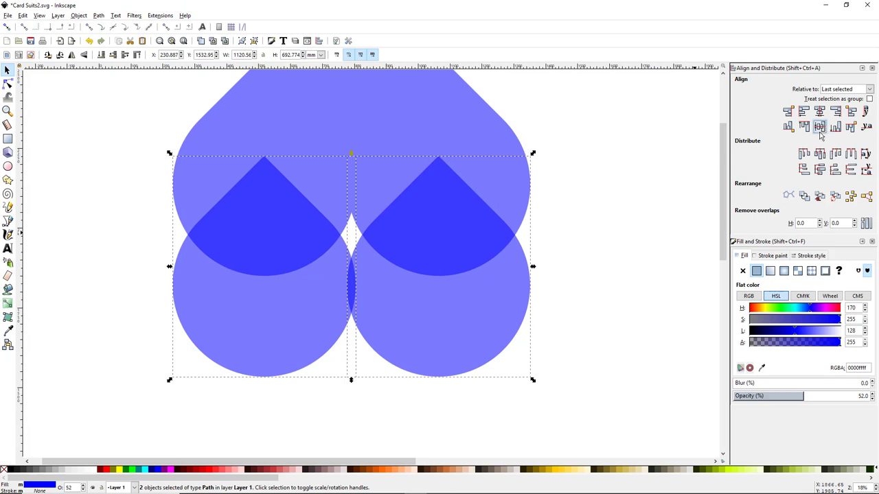
click(639, 289)
click(267, 314)
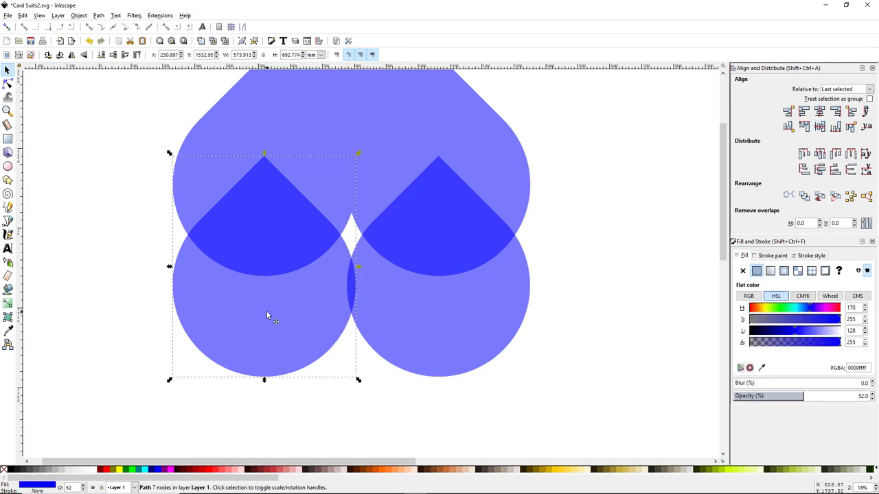
drag(294, 321, 281, 323)
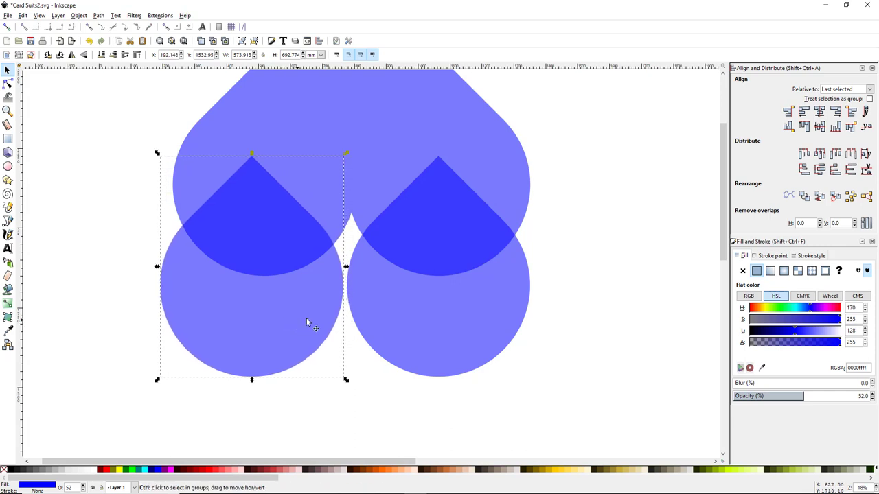
click(361, 305)
drag(379, 304, 388, 308)
drag(388, 304, 388, 304)
Union the two separated drops into a single path.
click(305, 306)
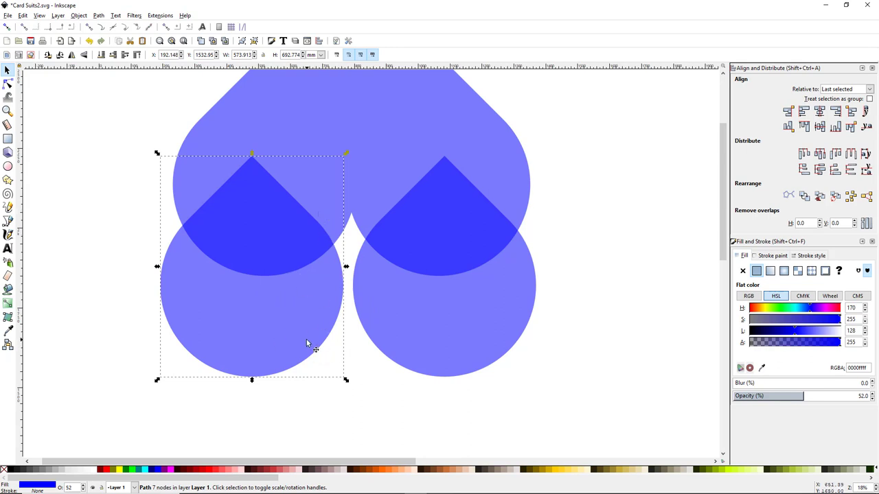
shift+click(441, 324)
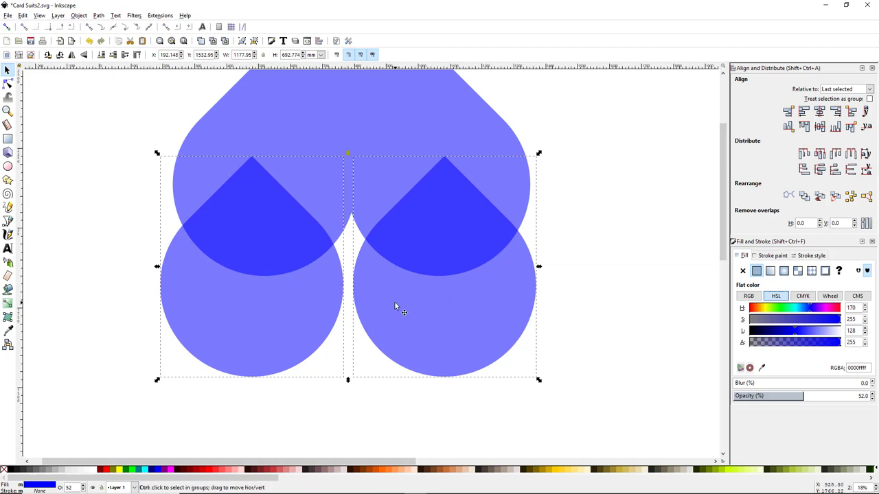
key(ctrl+plus)
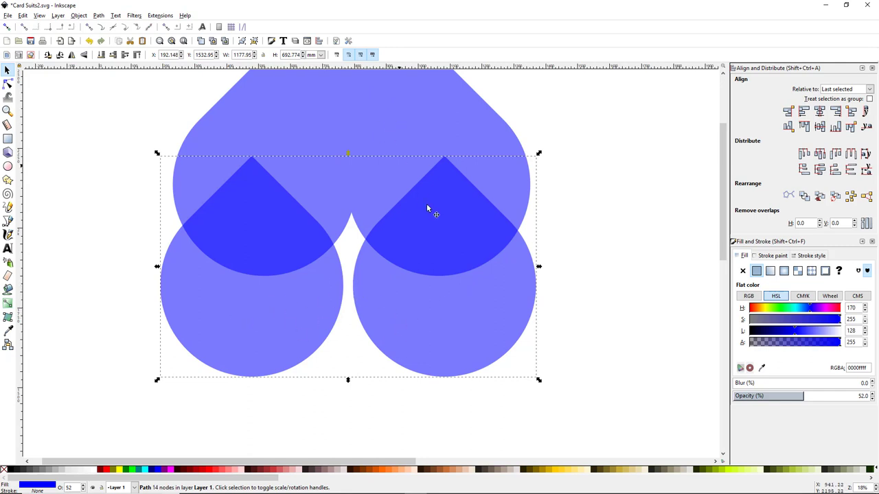
Centre the united pair of drops horizontally on the large blue spade shape.
scroll(474, 247, up, 2)
ctrl+scroll(449, 252, down, 1)
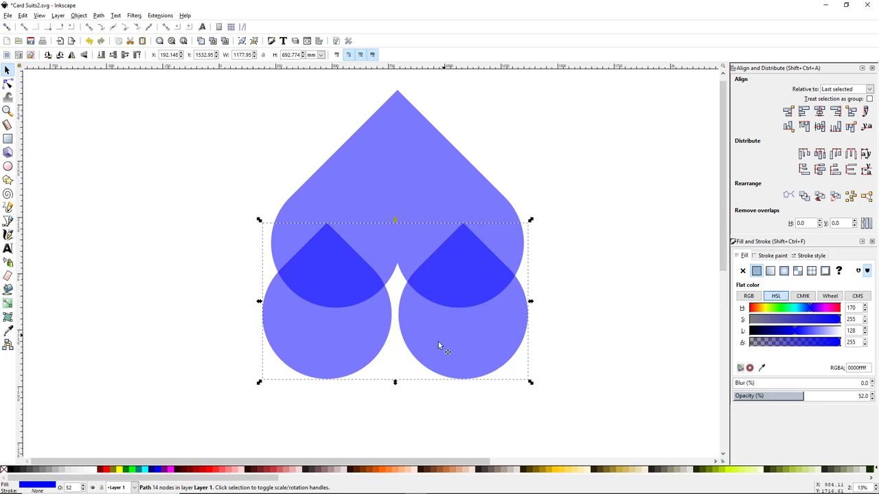
shift+click(403, 177)
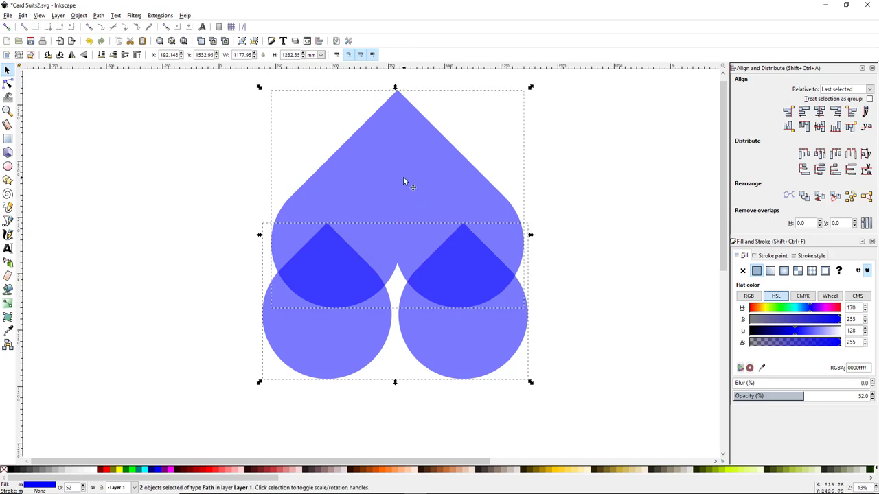
click(820, 112)
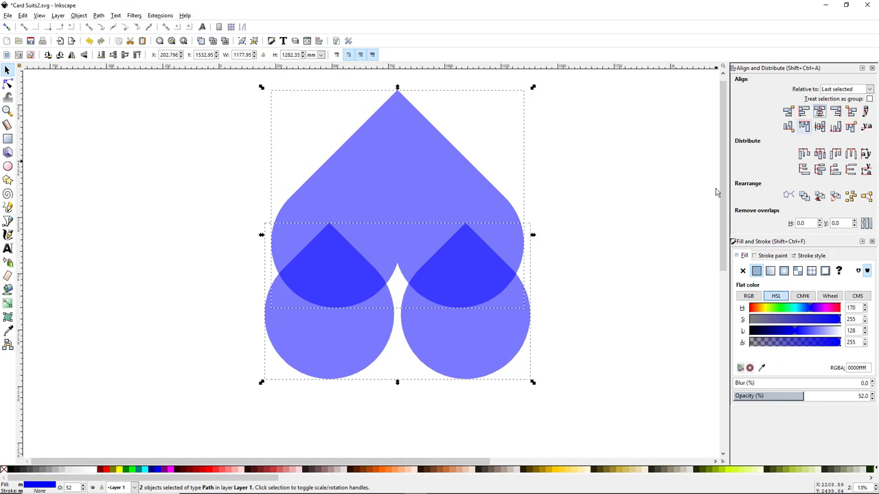
click(564, 284)
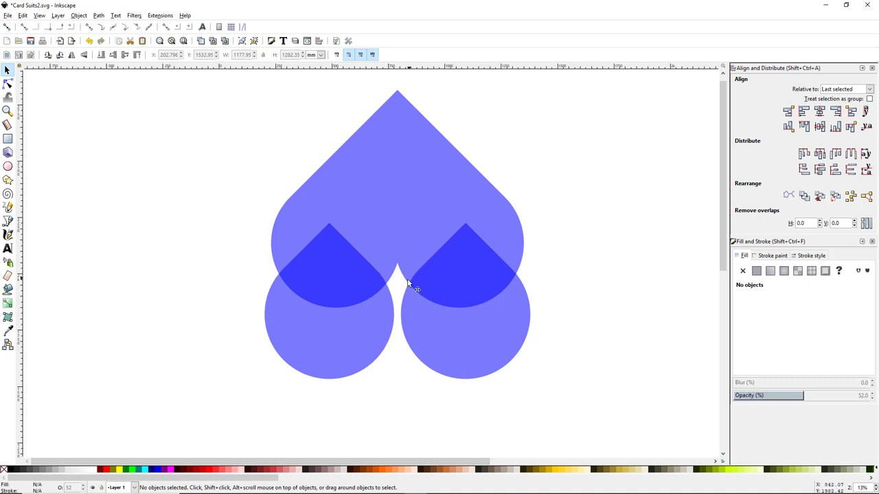
Draw a red rectangle about 645 by 710 mm from the drops' tips to just below their bases, spanning the gap.
click(7, 139)
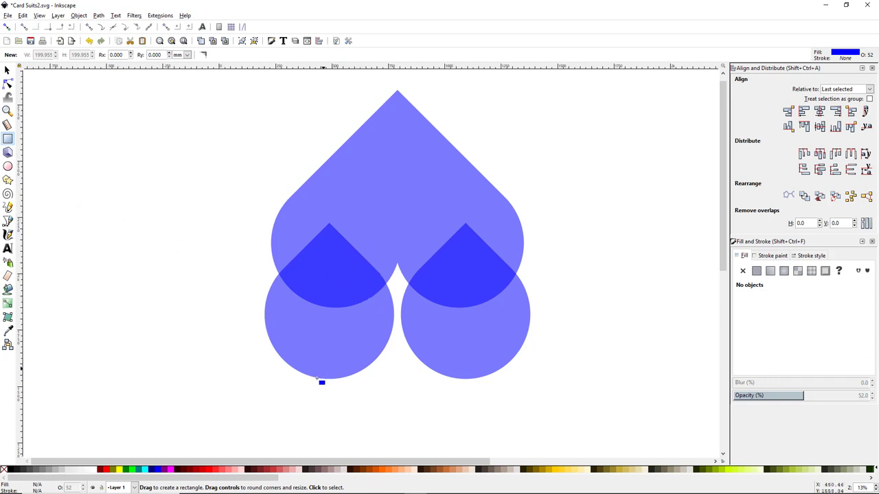
click(105, 471)
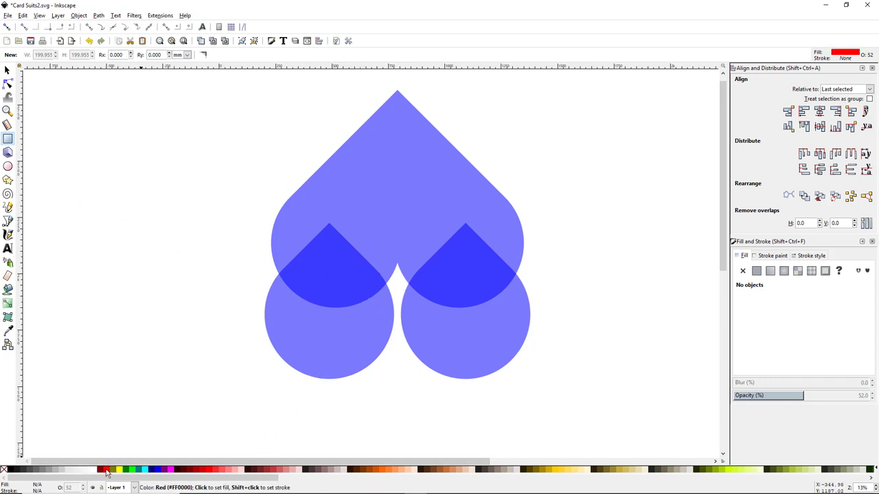
mouse_move(365, 224)
mouse_down()
mouse_move(409, 289)
mouse_move(423, 373)
mouse_move(470, 382)
mouse_up()
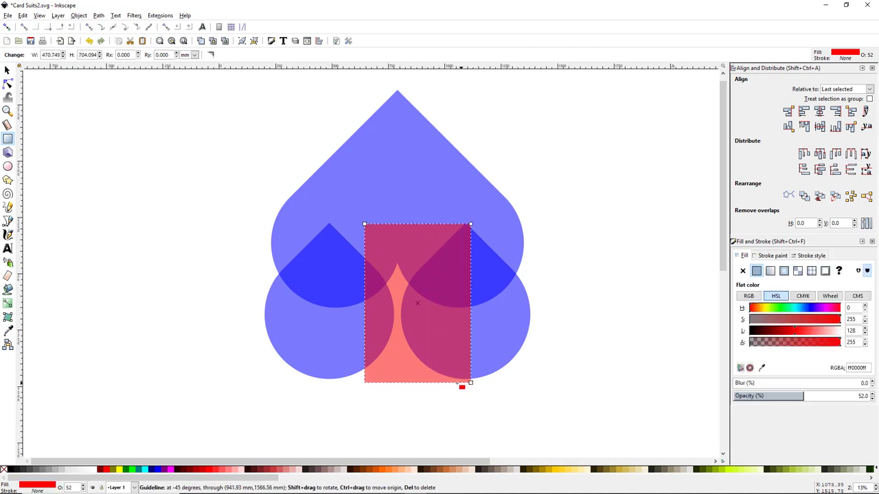
drag(365, 225, 324, 223)
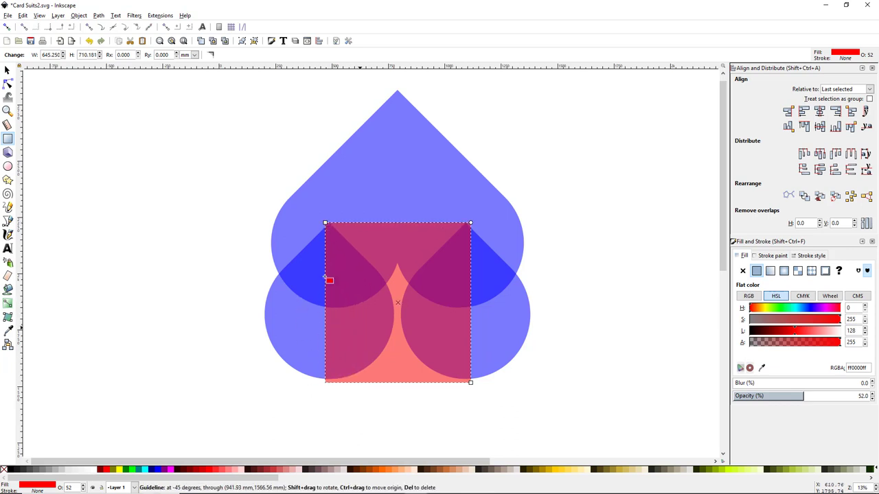
Centre the red rectangle horizontally on the large blue spade shape.
click(7, 70)
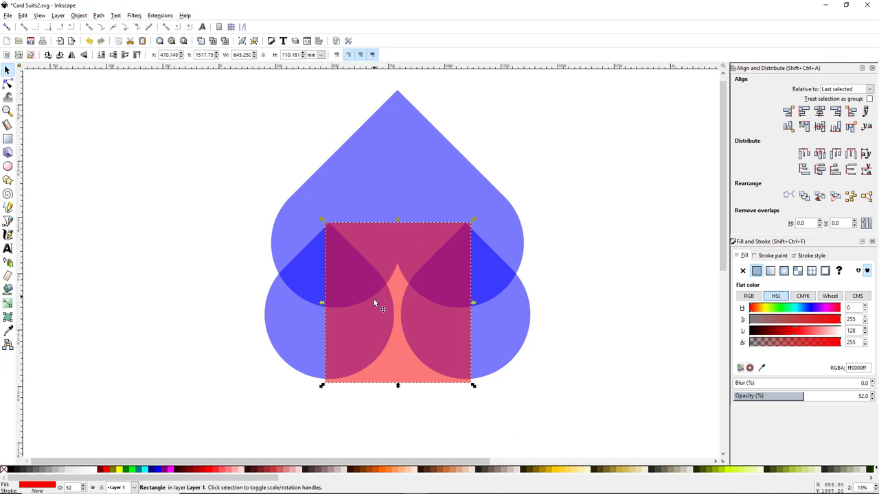
shift+click(404, 162)
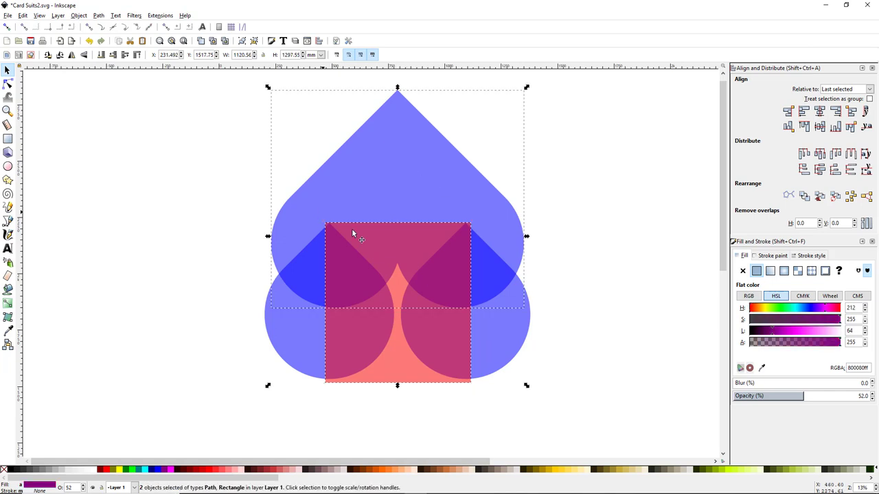
click(819, 111)
click(621, 295)
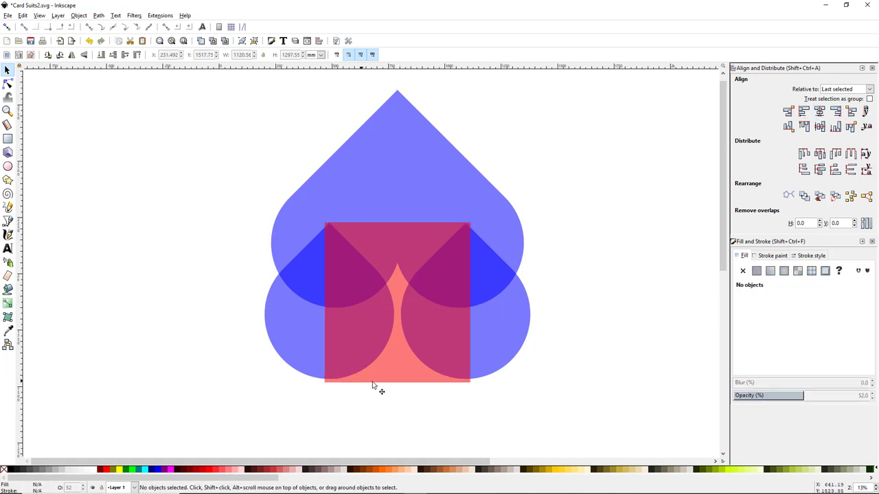
Resize the red rectangle from its lower edge to about 707 mm high, ending just below the drops.
ctrl+scroll(382, 389, up, 1)
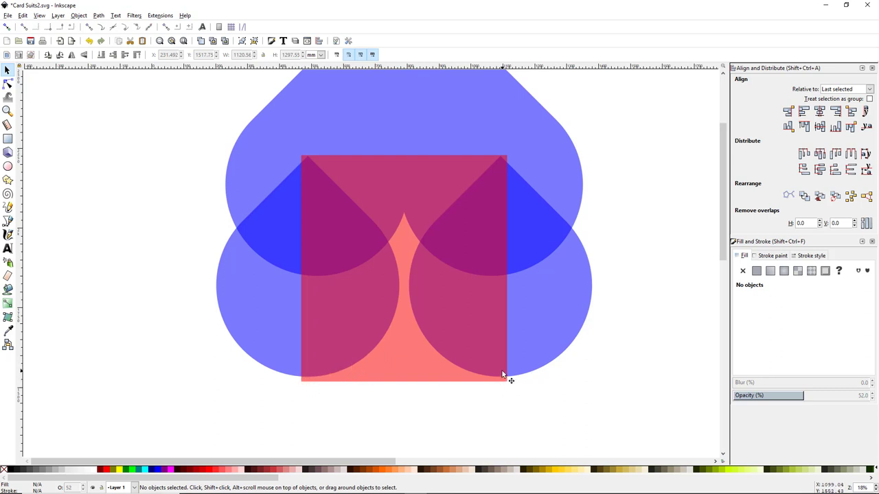
click(414, 367)
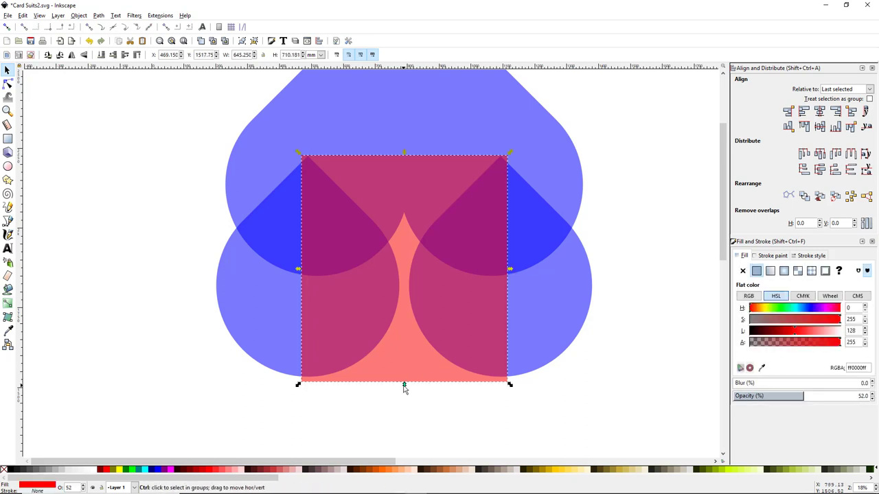
drag(404, 388, 406, 382)
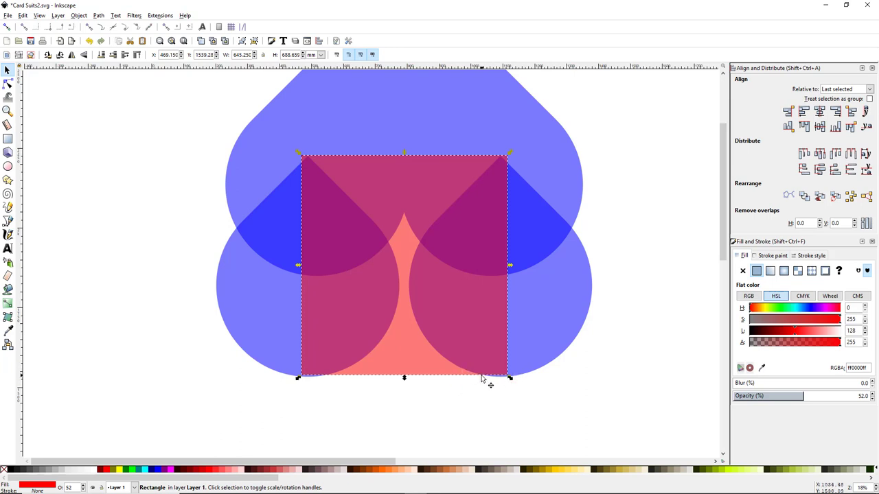
drag(404, 378, 404, 387)
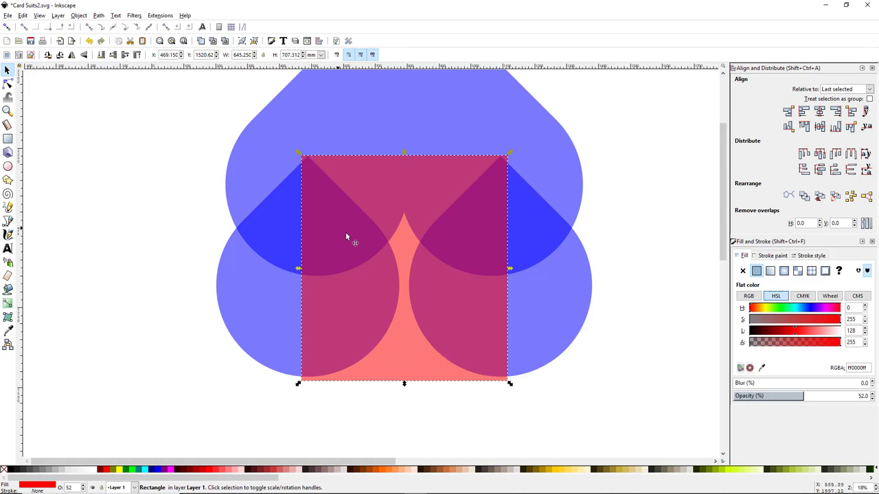
Lower the red rectangle to the bottom of the stacking order and subtract the united drops from it to form the stem.
click(101, 54)
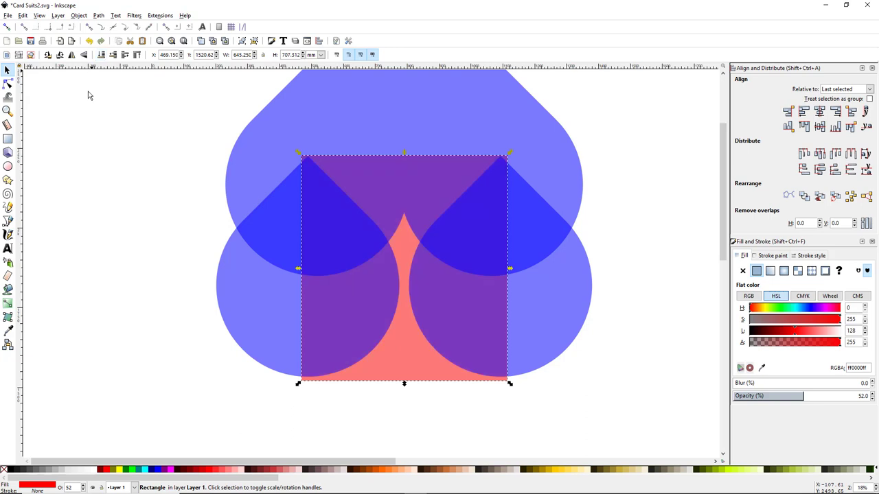
click(242, 276)
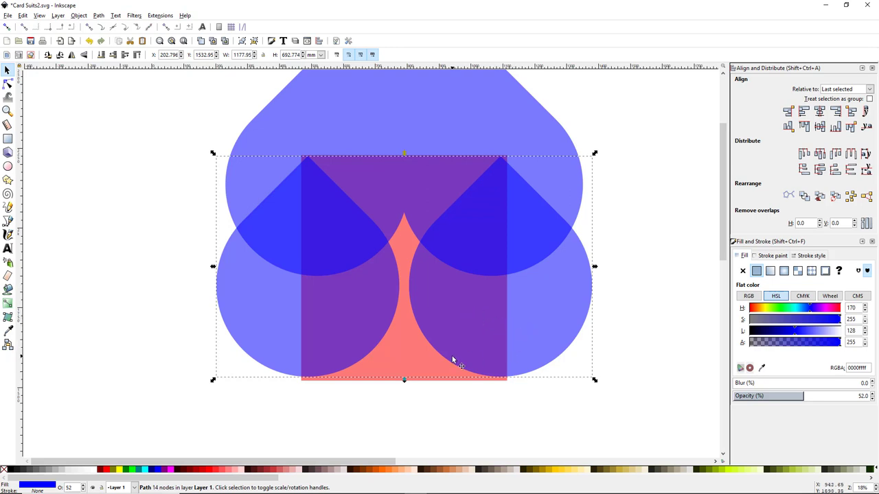
key(shift)
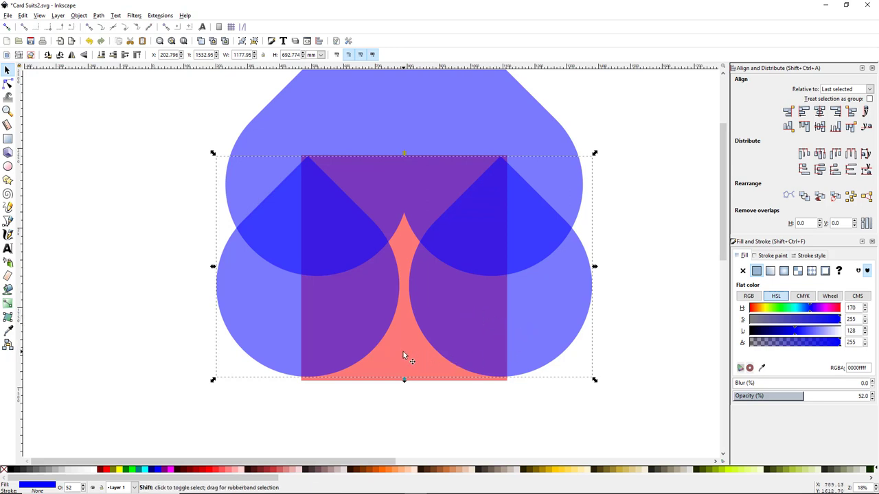
shift+click(403, 351)
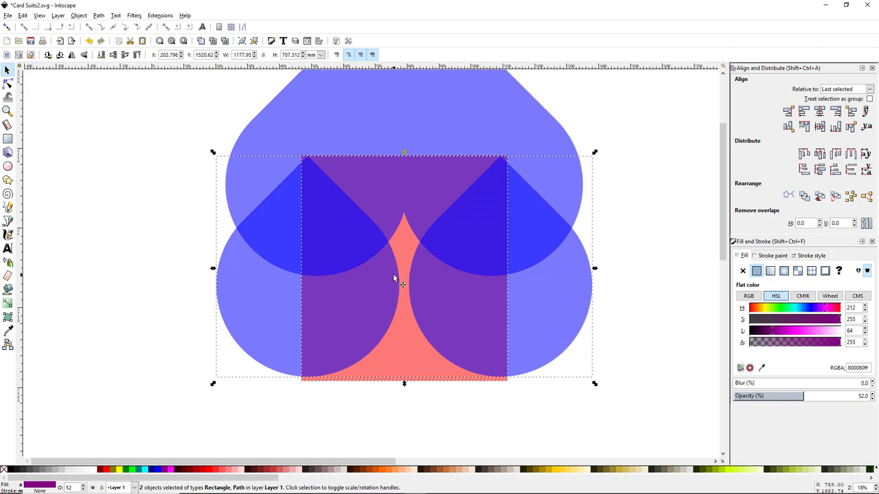
key(ctrl)
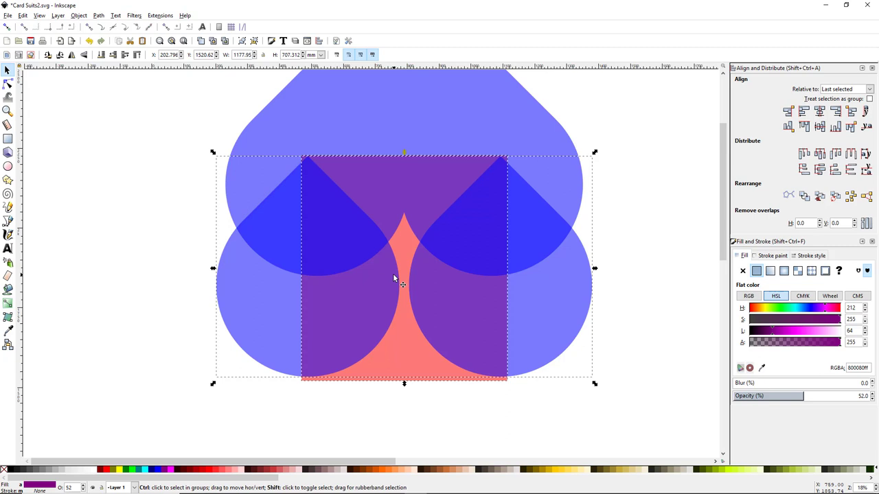
key(ctrl+minus)
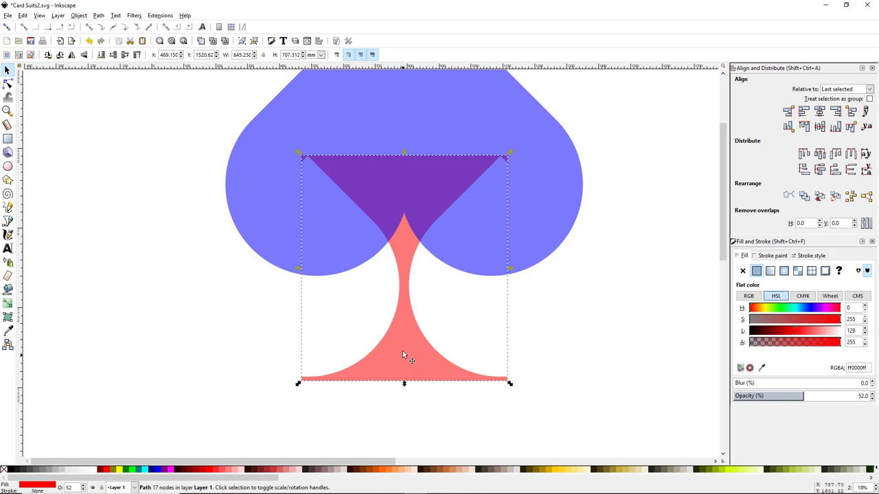
Duplicate the red stem and place the copy to the right of the large spade.
ctrl+scroll(365, 115, down, 4)
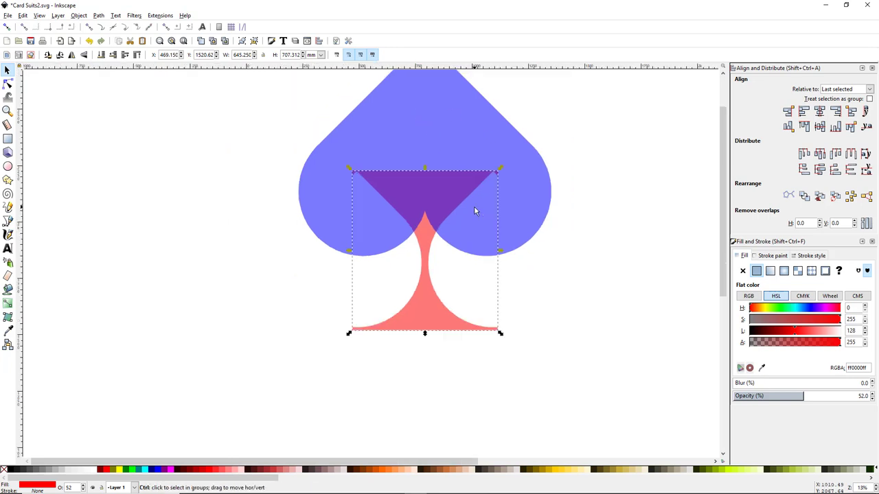
scroll(431, 278, right, 3)
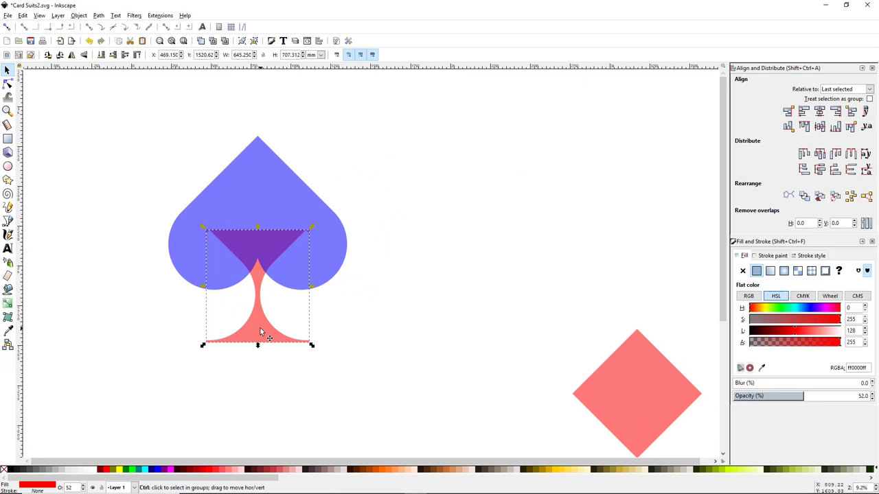
key(ctrl+z)
drag(256, 335, 548, 352)
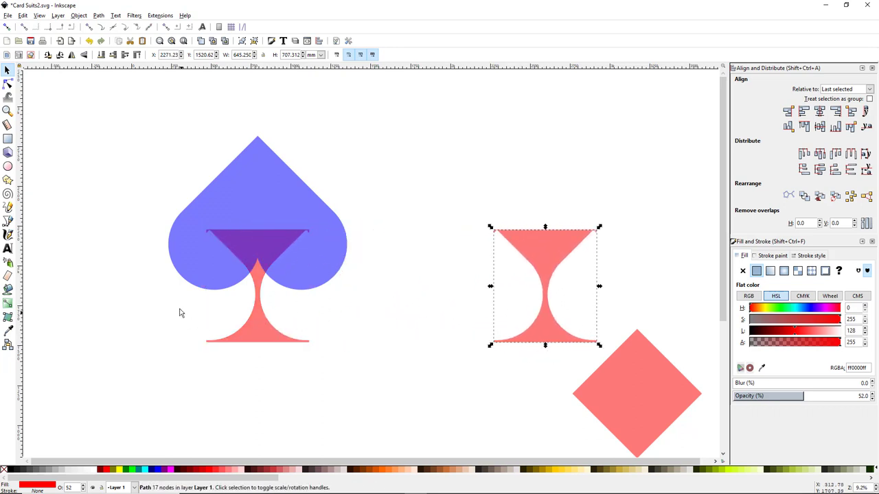
Union the original stem with the large spade shape and fill the resulting path with blue.
click(258, 337)
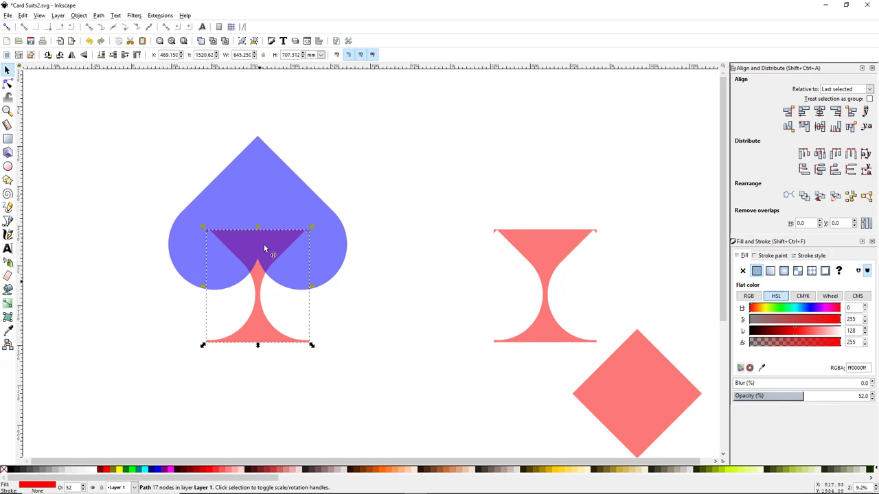
shift+click(272, 198)
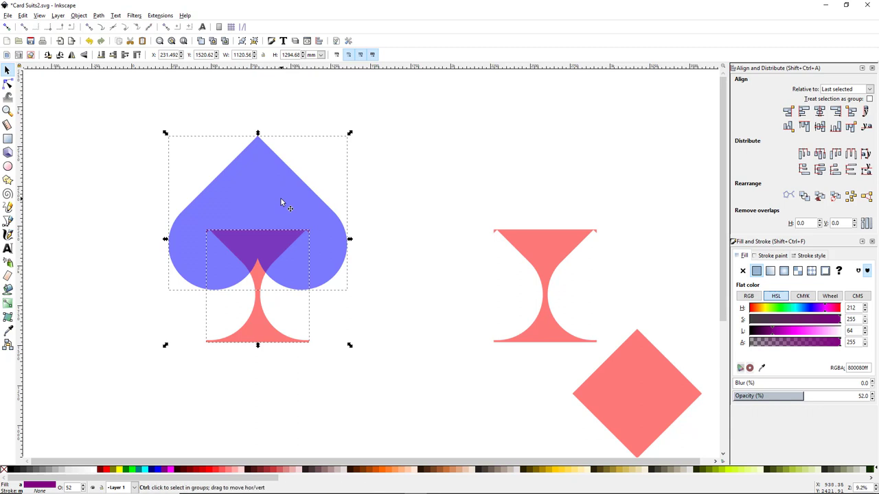
key(ctrl+plus)
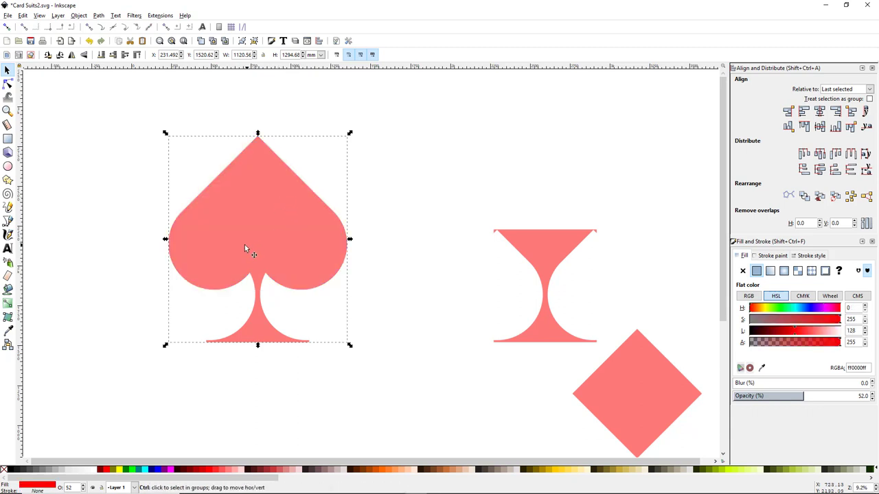
scroll(242, 244, down, 3)
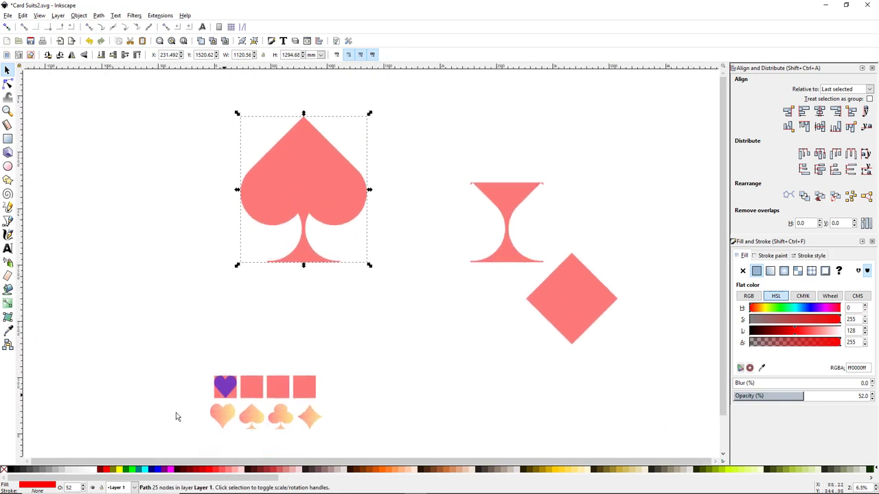
click(160, 473)
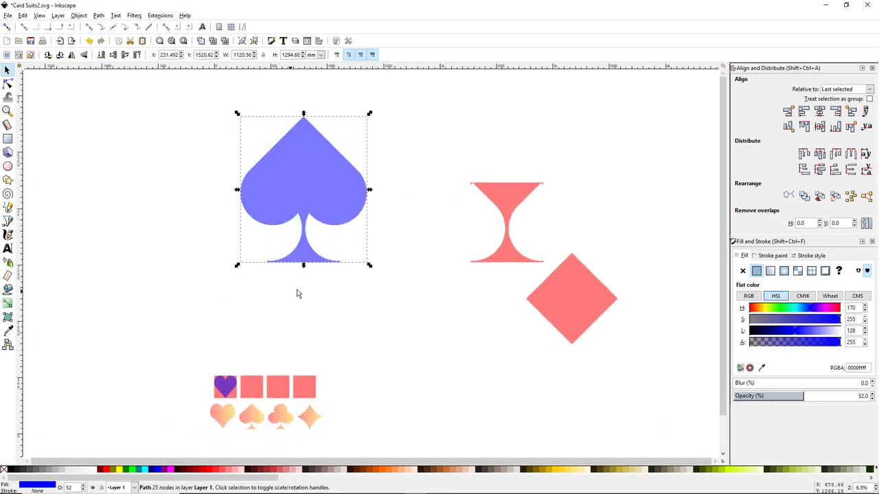
Resize the large blue spade to the copied size of the second small red square, 199.955 by 199.955 mm.
click(252, 391)
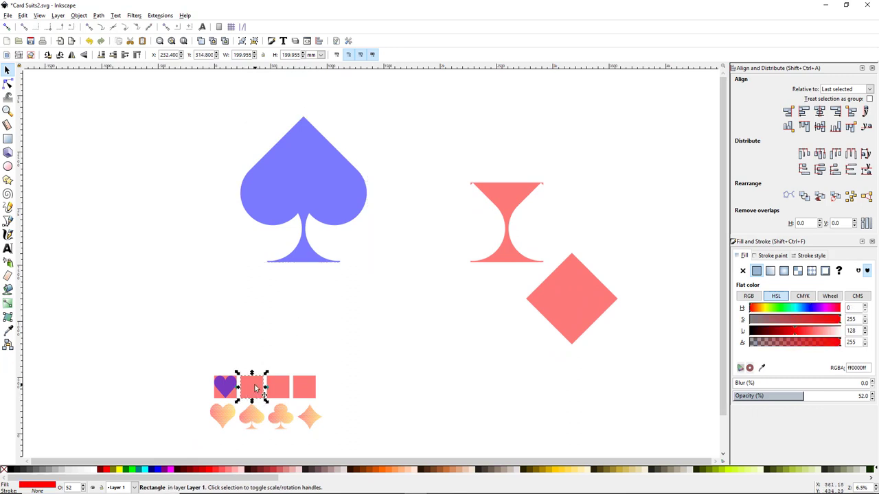
right_click(255, 389)
click(272, 236)
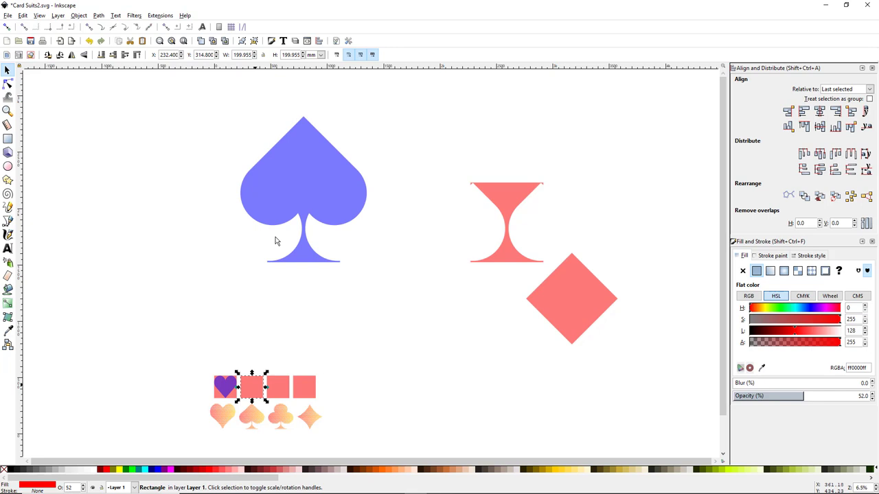
click(300, 182)
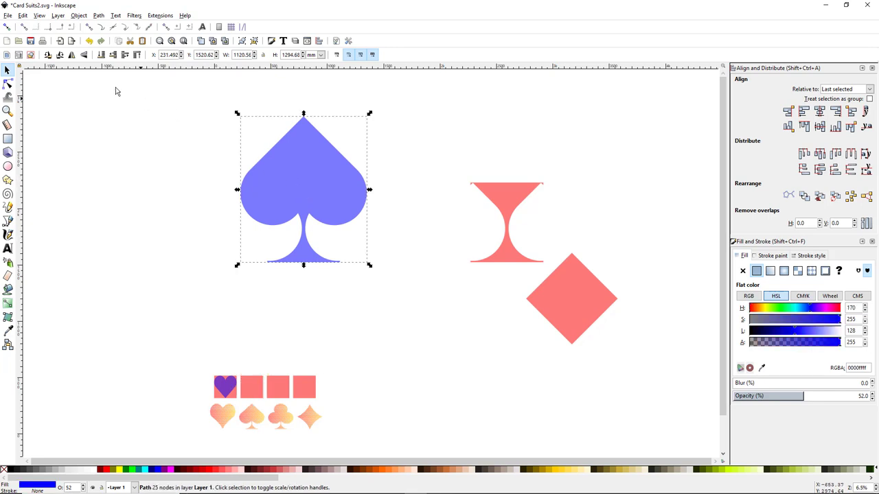
click(23, 15)
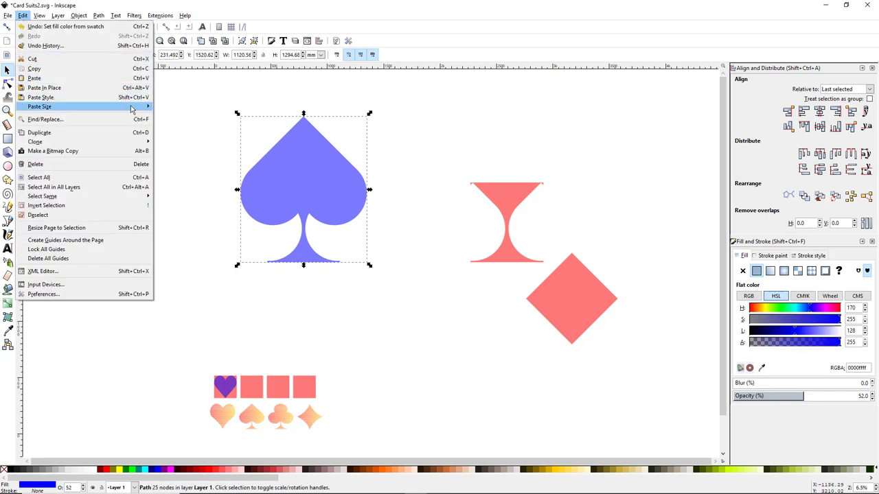
mouse_move(132, 107)
click(175, 107)
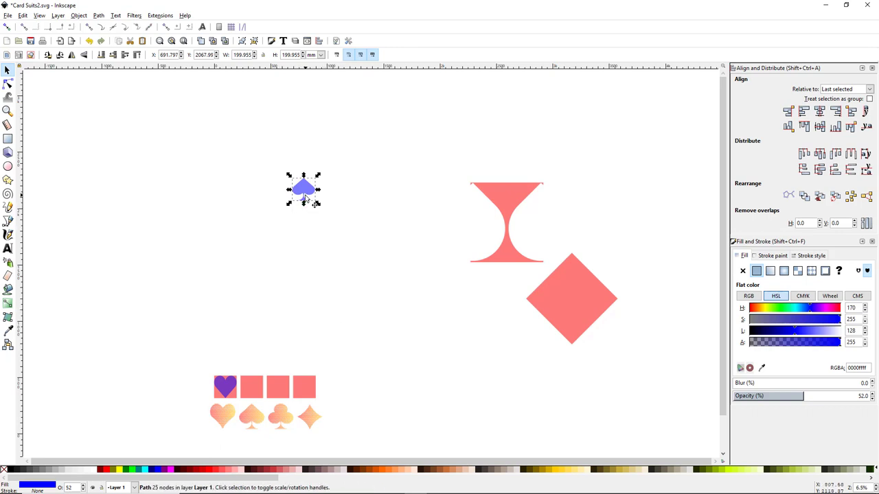
Bring the small spade down to the second small red square and centre it on that square.
drag(305, 197, 257, 341)
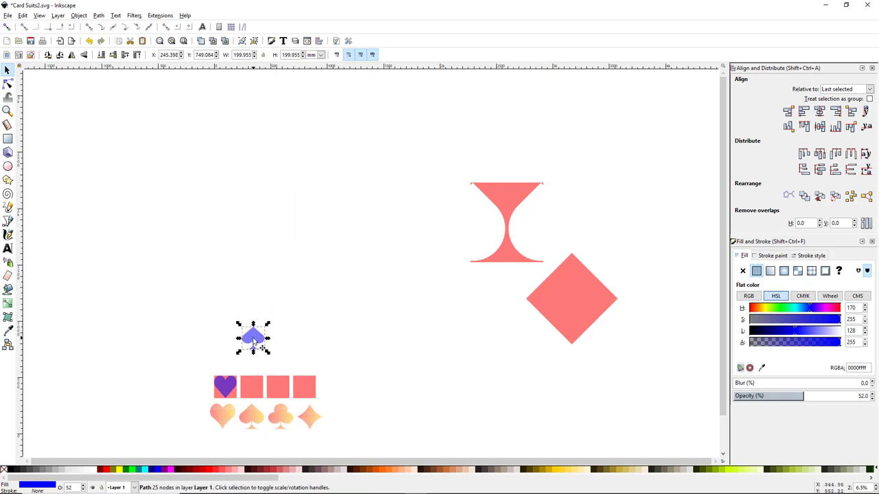
shift+click(254, 388)
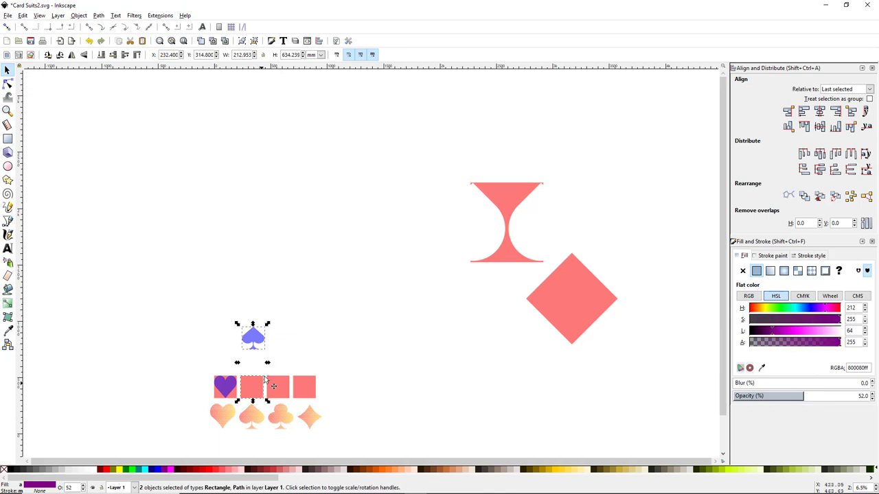
click(820, 126)
click(323, 267)
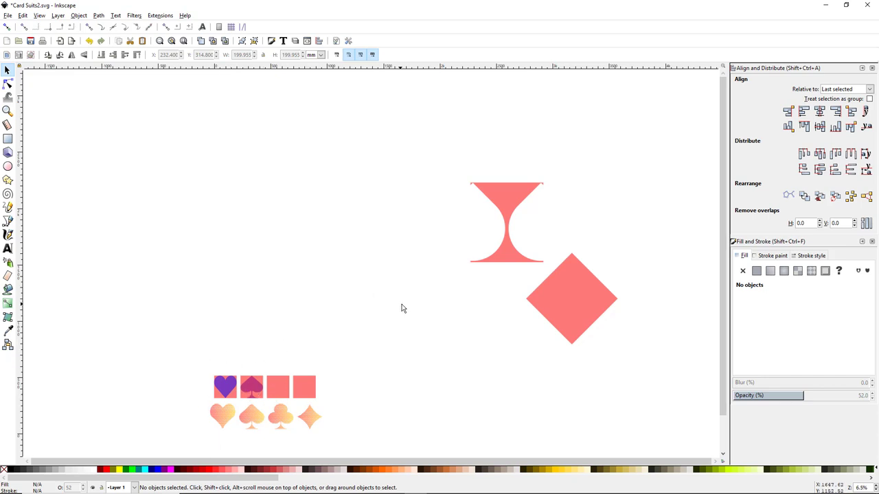
Try out new positions for the spare stem shape, first above the small squares and then further right.
drag(481, 298, 467, 286)
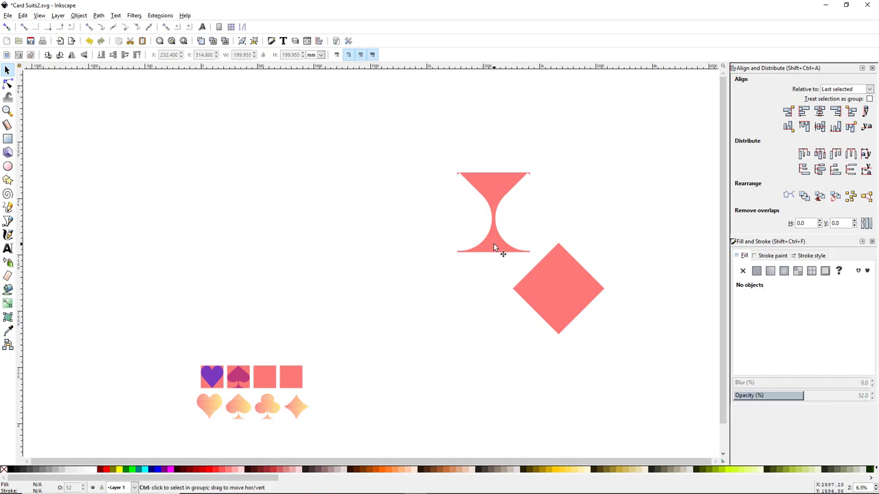
drag(494, 248, 288, 252)
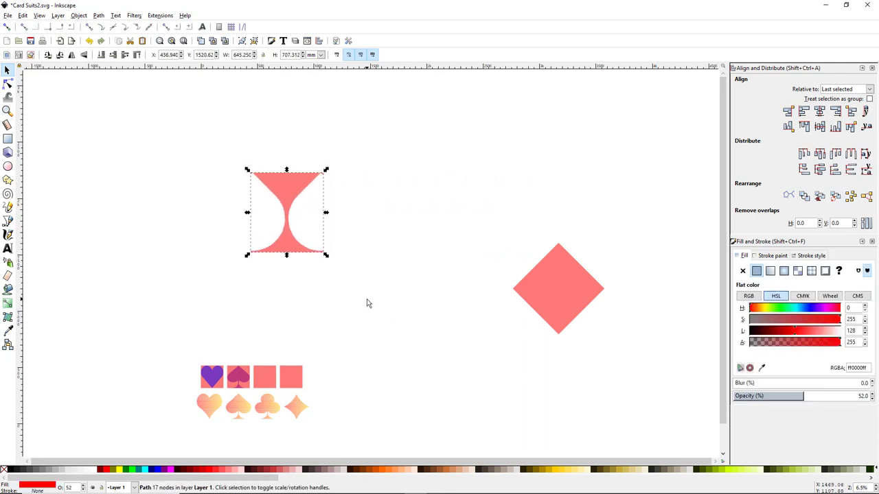
drag(290, 242, 435, 241)
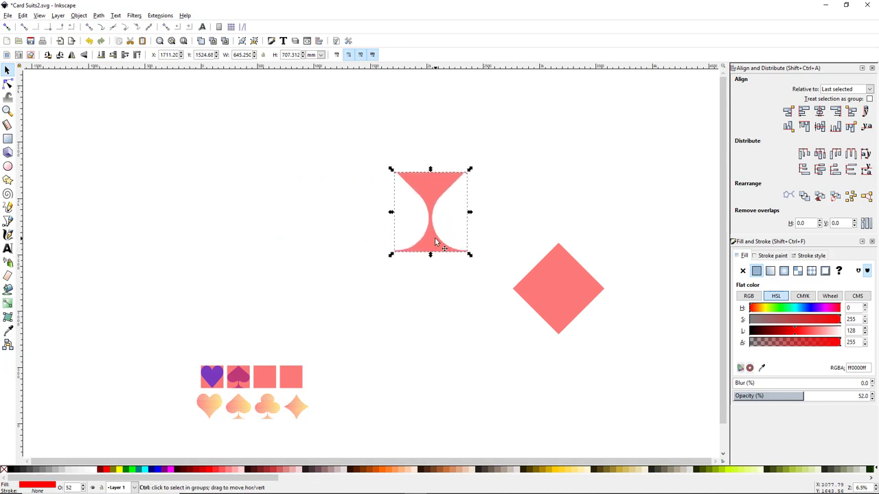
Undo the spare stem's moves and the spade's centring, repositioning and resizing.
key(ctrl+z)
key(ctrl+z)
key(ctrl+z)
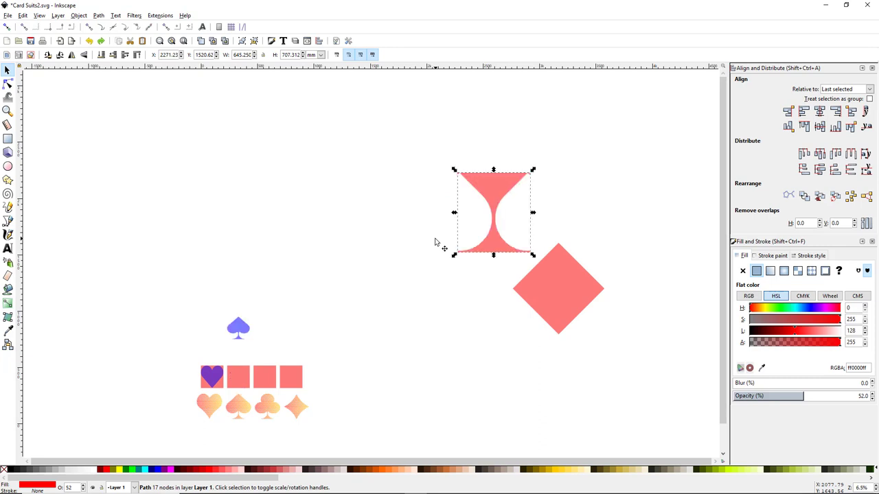
key(ctrl+z)
key(ctrl+z)
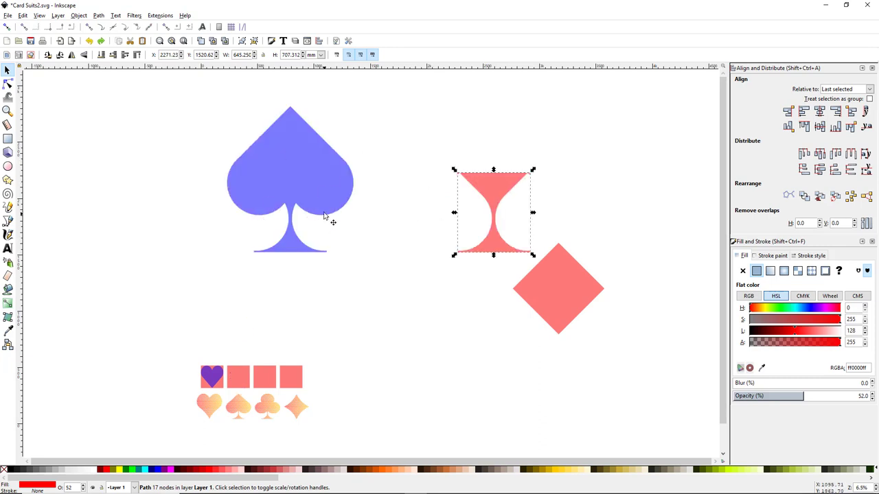
Move the large blue spade horizontally to the left, away from the spare stem.
click(286, 249)
drag(285, 249, 254, 249)
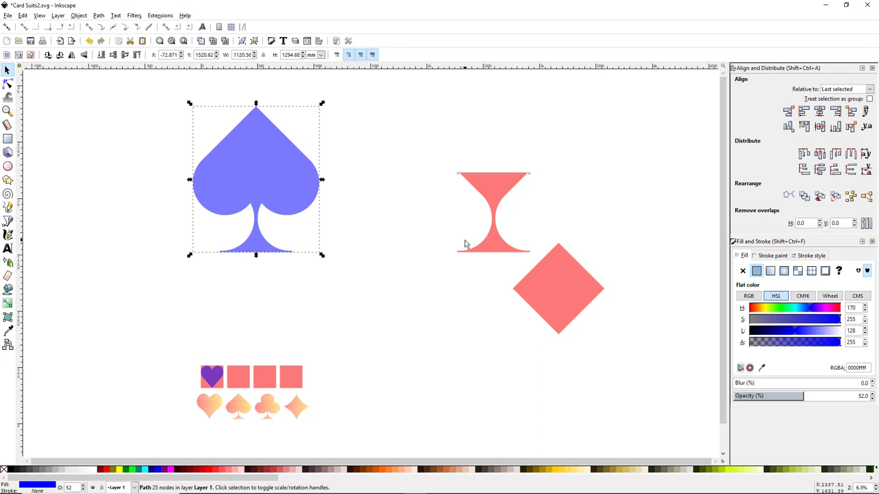
Rotate the large red diamond 45 degrees into an upright square.
click(562, 299)
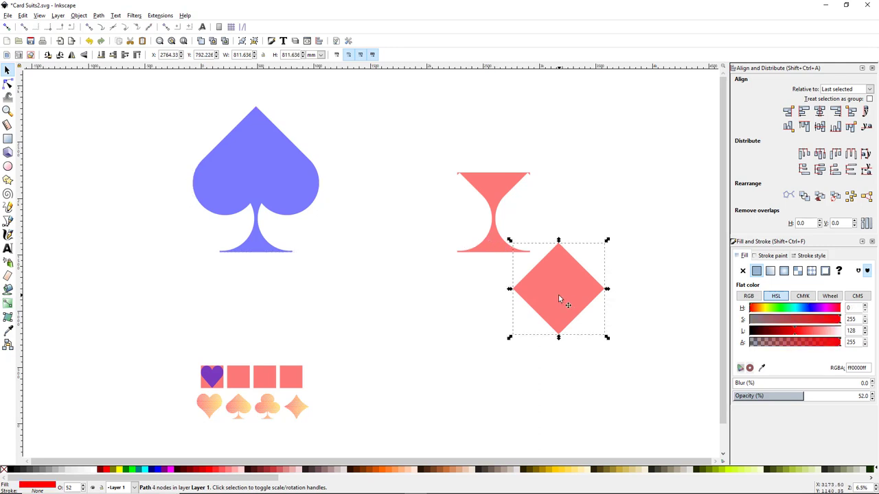
click(555, 292)
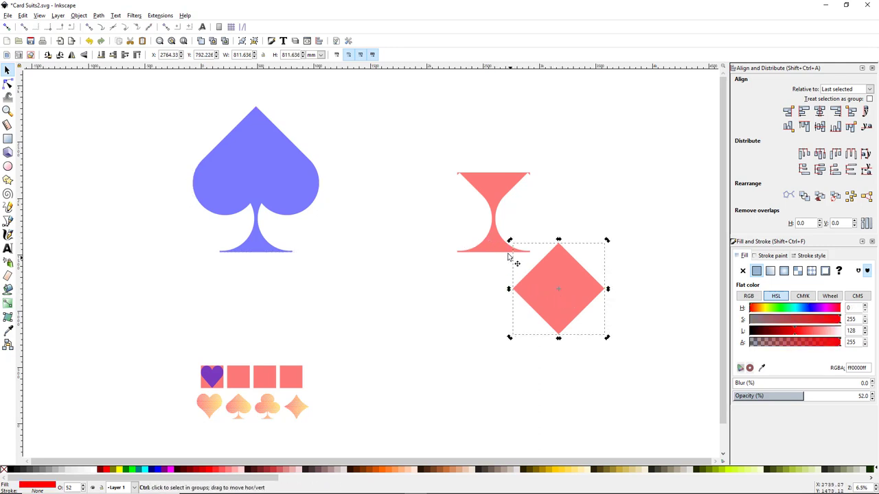
drag(509, 241, 490, 280)
key(ctrl+z)
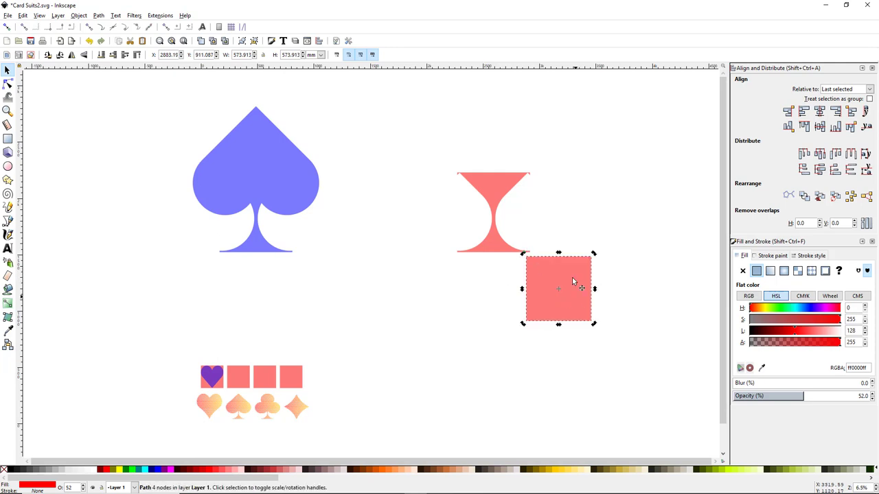
Enable snapping and draw a blue circle about 574 mm across that exactly fills the large red square.
click(464, 305)
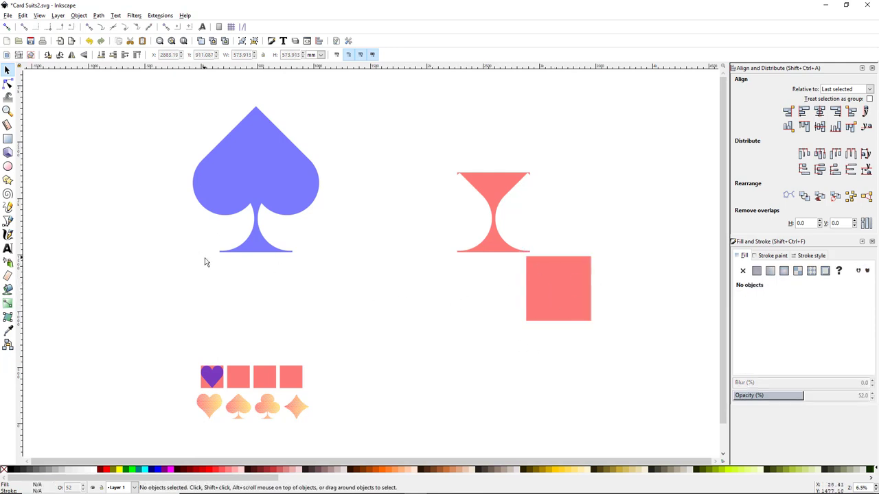
click(8, 166)
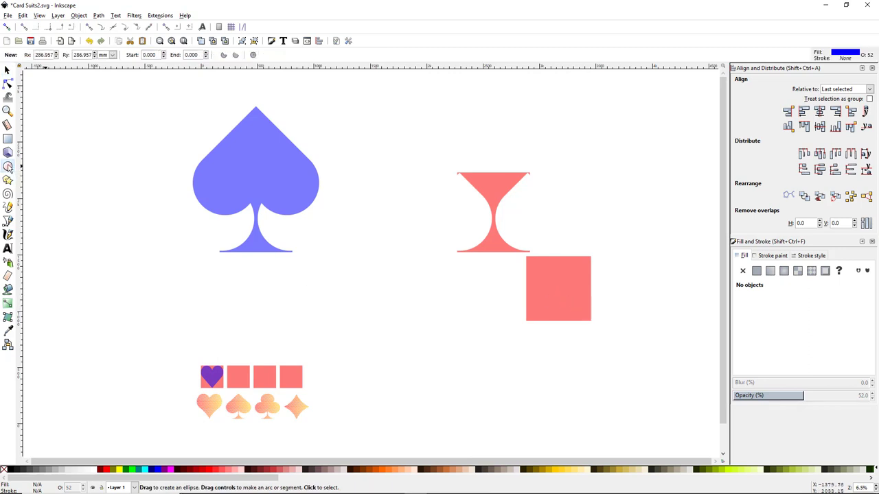
click(7, 26)
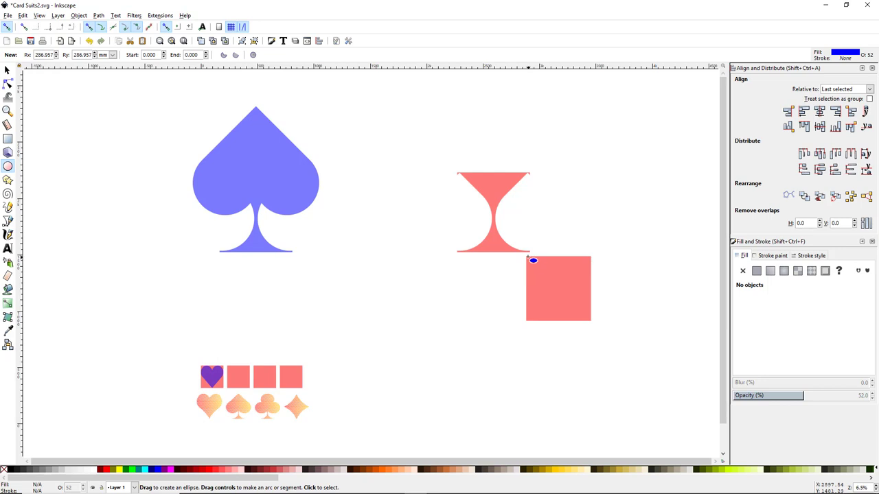
drag(526, 257, 595, 324)
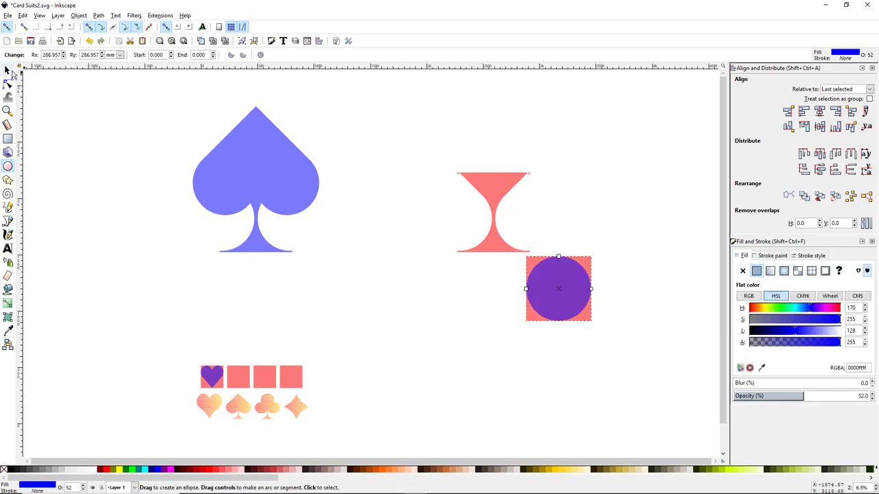
click(7, 71)
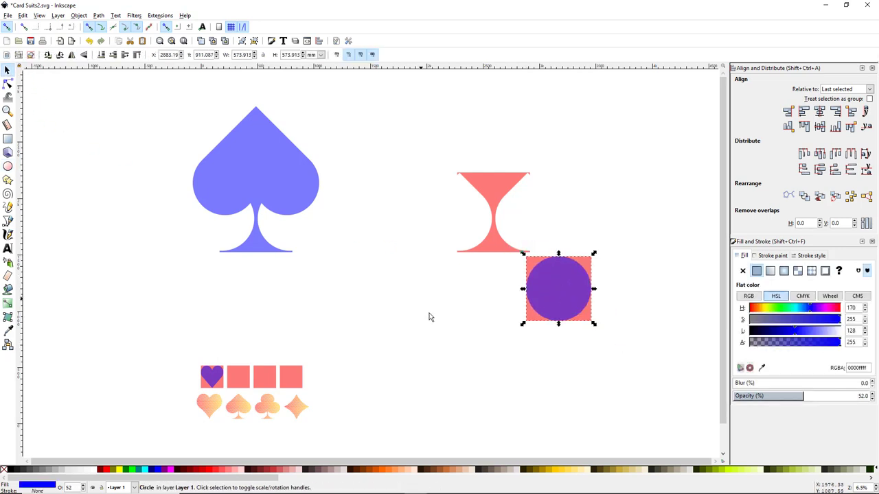
Delete the large red square behind the blue circle and move the circle to the open area just below the spade.
click(545, 350)
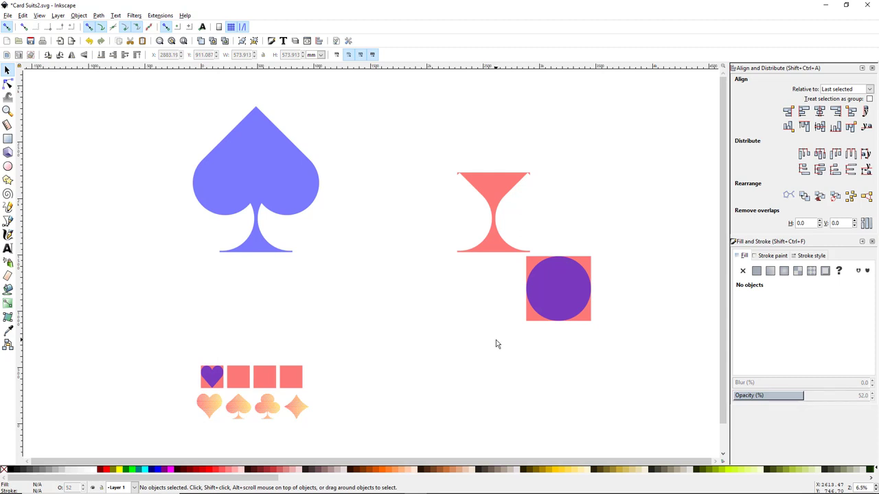
click(531, 320)
key(Delete)
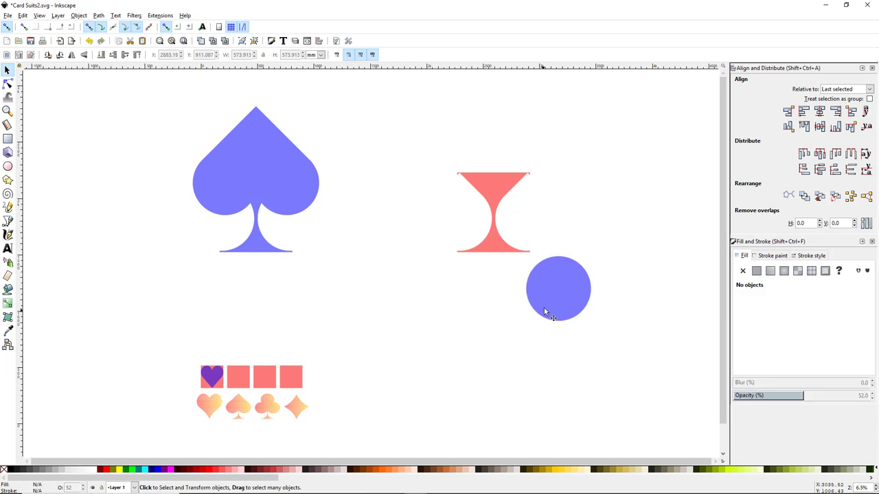
drag(566, 304, 352, 309)
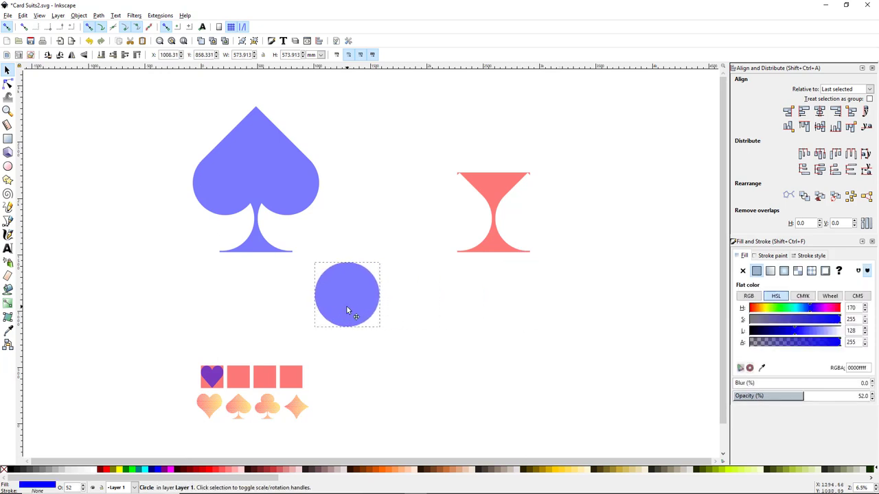
Duplicate the blue circle twice and spread the three circles apart between the spade and the spare stem.
key(ctrl+d)
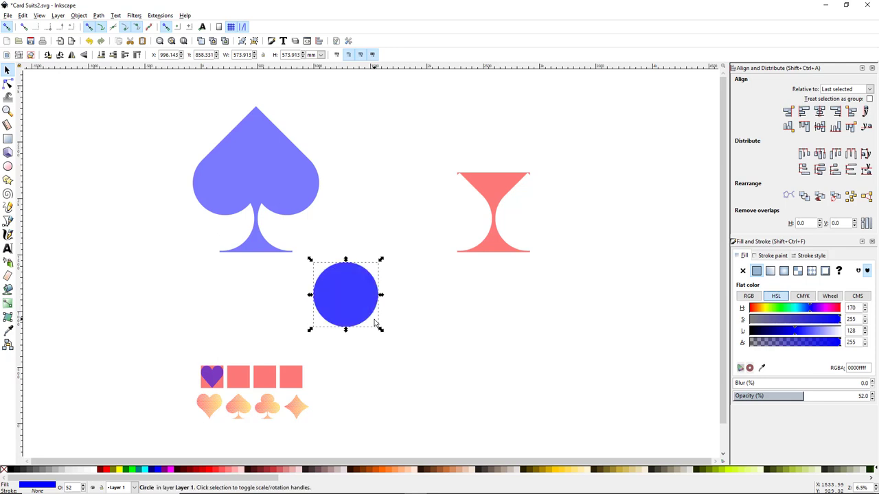
key(ctrl+d)
drag(351, 295, 390, 230)
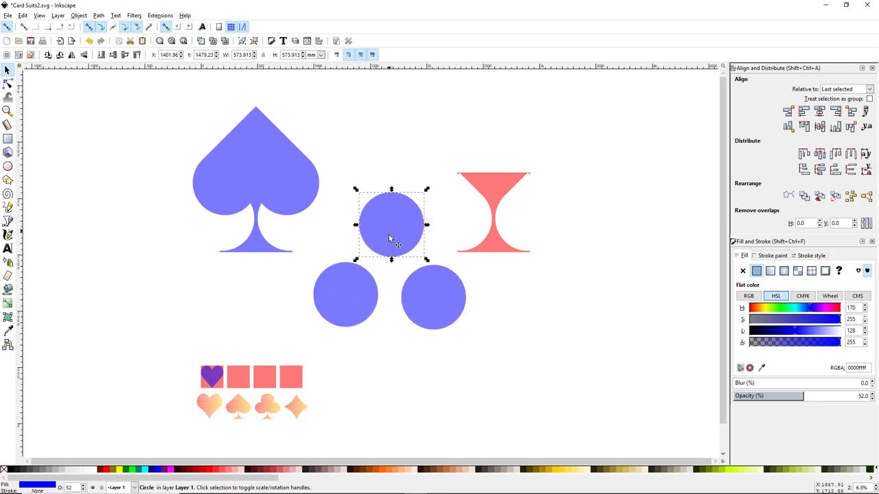
drag(357, 297, 339, 293)
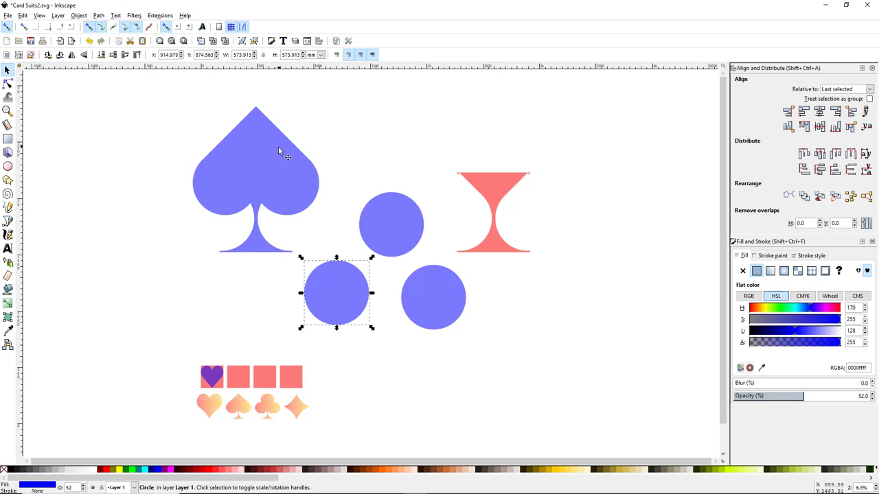
Add a horizontal guide at the bottom of the spade's lobes and snap two circles' bottoms to it, one on each side of the spade.
drag(281, 68, 224, 221)
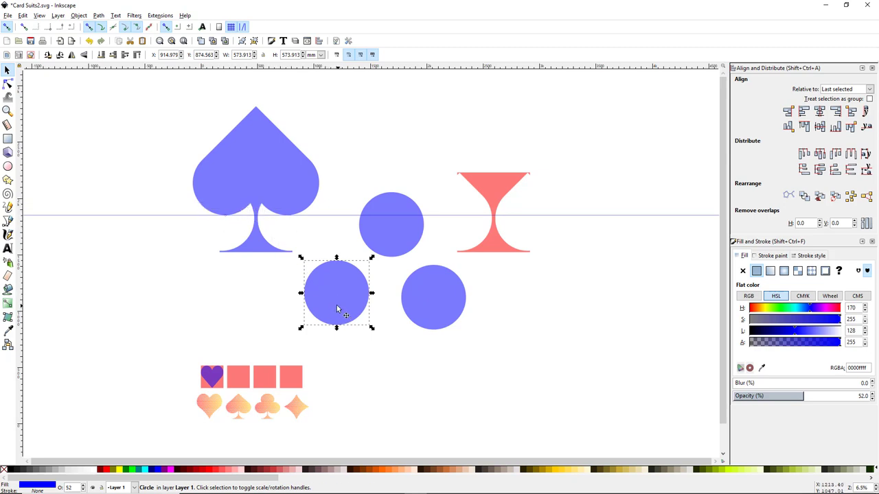
drag(338, 305, 159, 203)
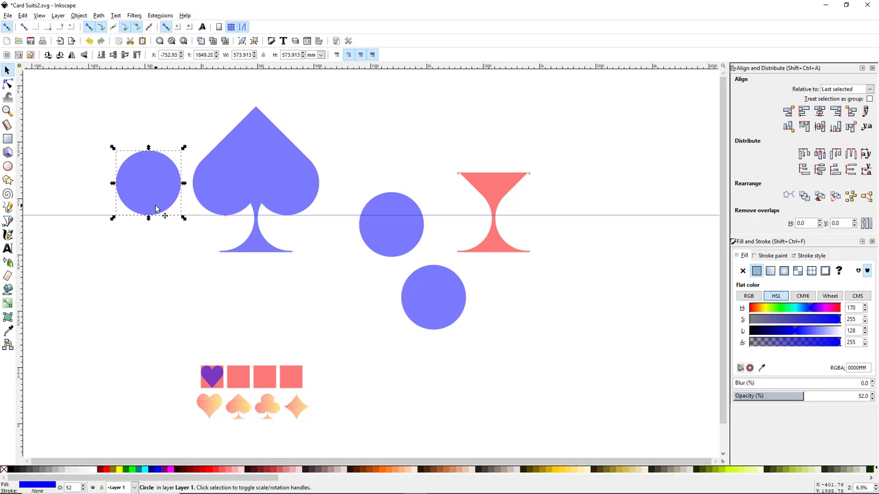
drag(395, 251, 384, 207)
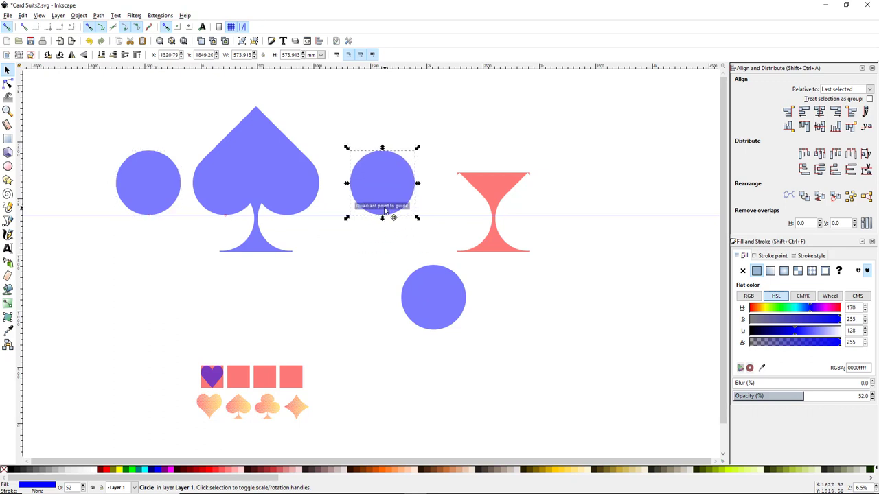
Align the left edge of the circle beside the spade's left lobe with the spade's left edge.
click(155, 196)
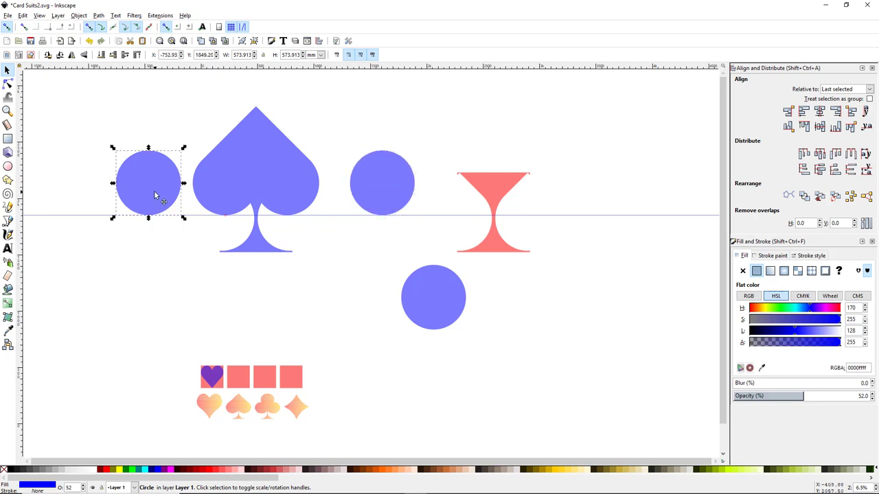
shift+click(215, 183)
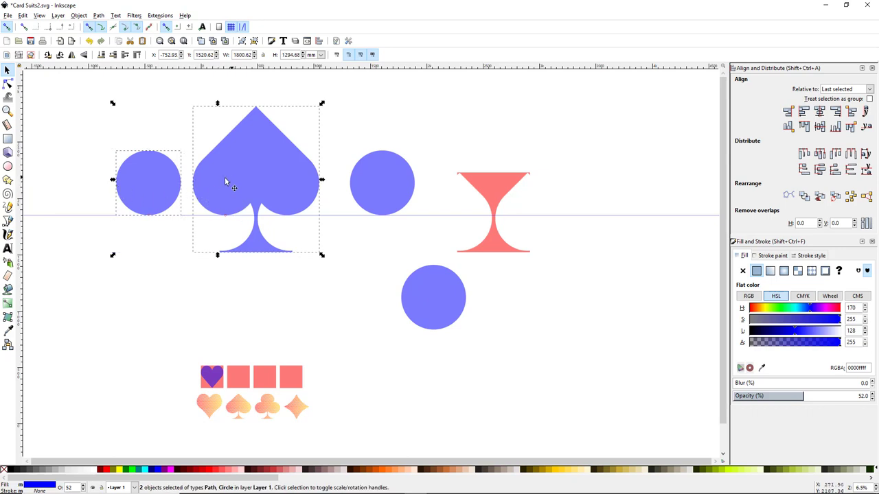
click(803, 111)
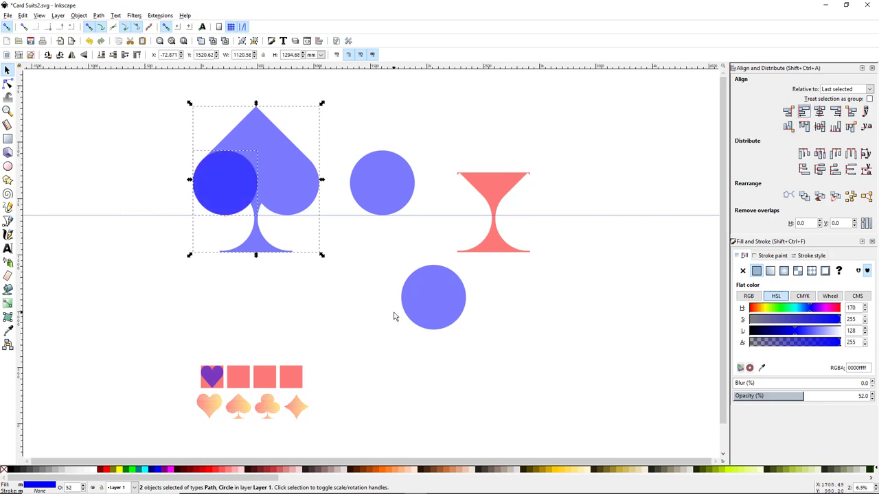
Align the right edge of the circle on the spade's other side with the spade's right edge.
click(379, 182)
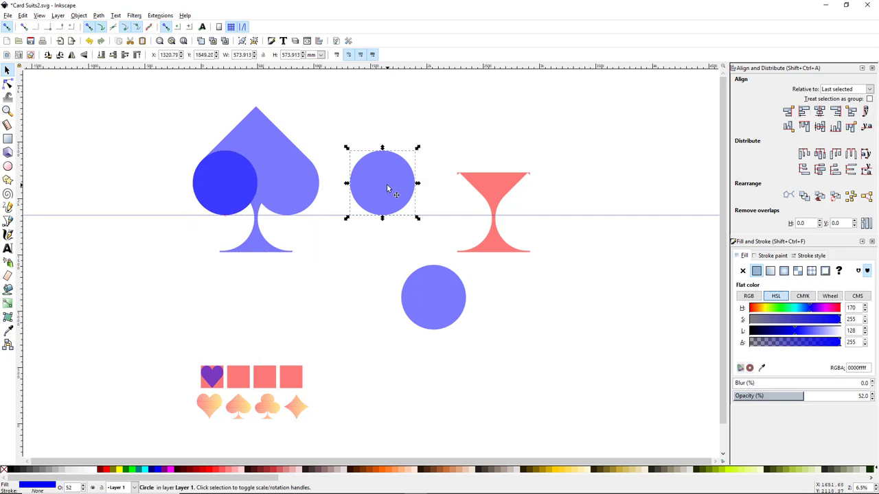
shift+click(304, 190)
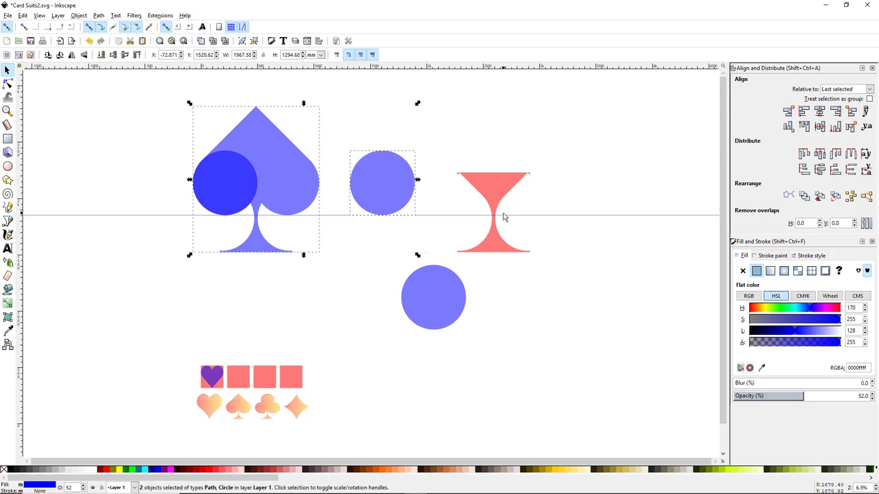
click(838, 113)
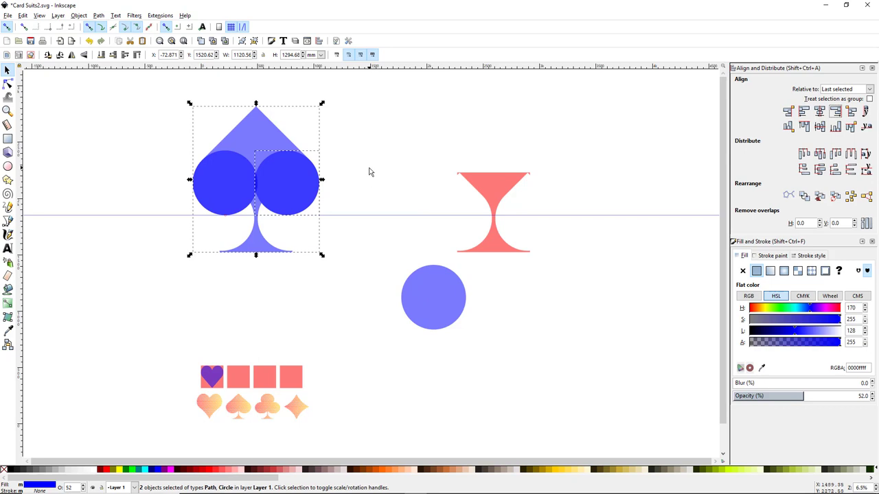
Align the third circle with the spade's top edge and center it horizontally on the spade.
click(439, 311)
drag(437, 317, 369, 148)
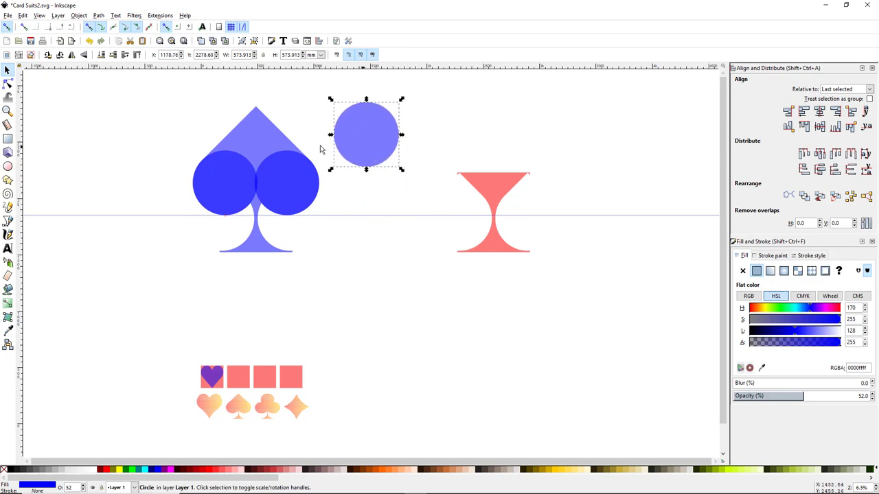
shift+click(250, 133)
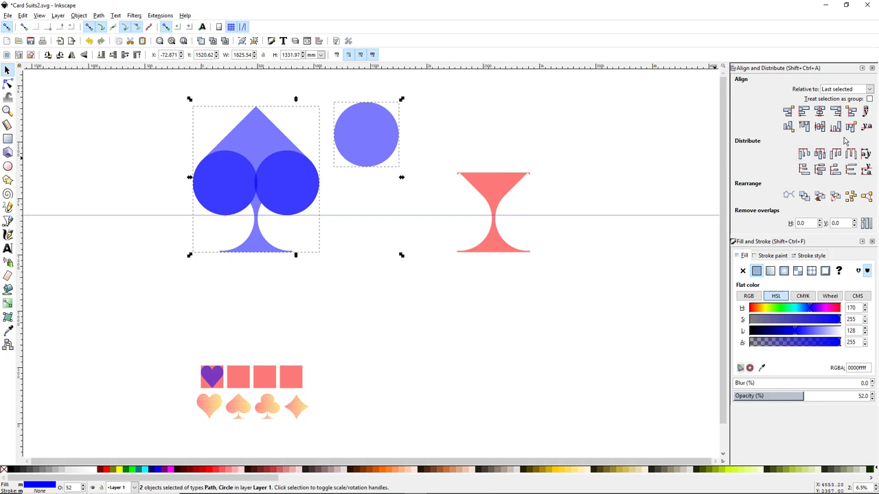
click(804, 126)
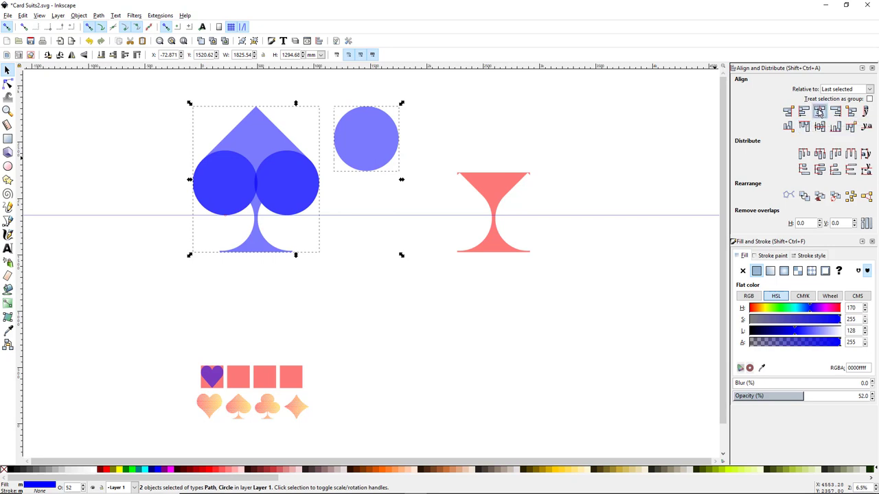
click(819, 112)
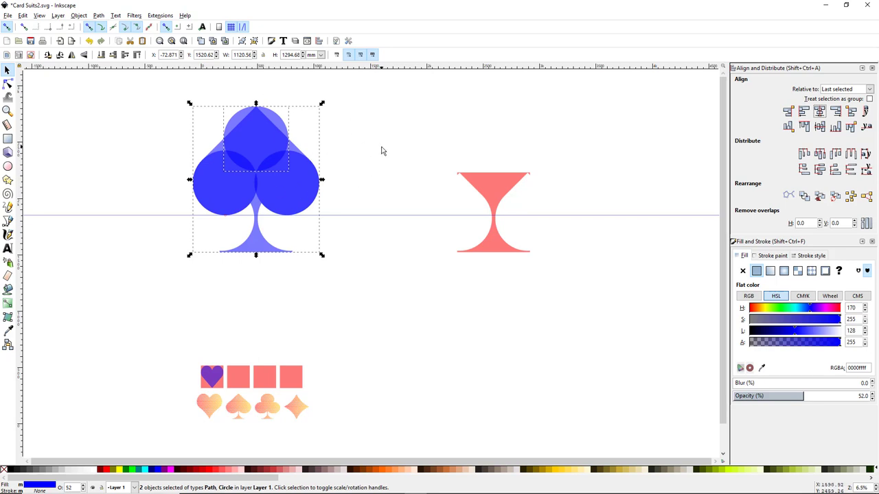
Center the red stem horizontally on the spade and align their bottom edges.
click(500, 245)
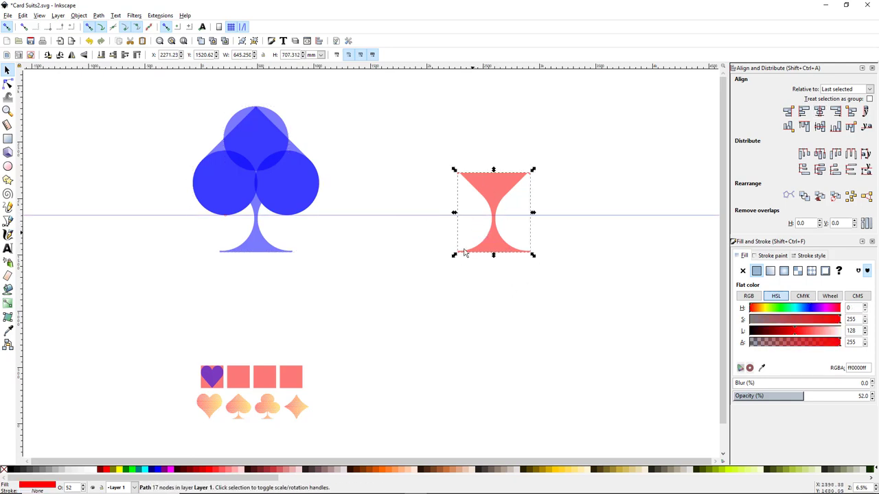
shift+click(256, 249)
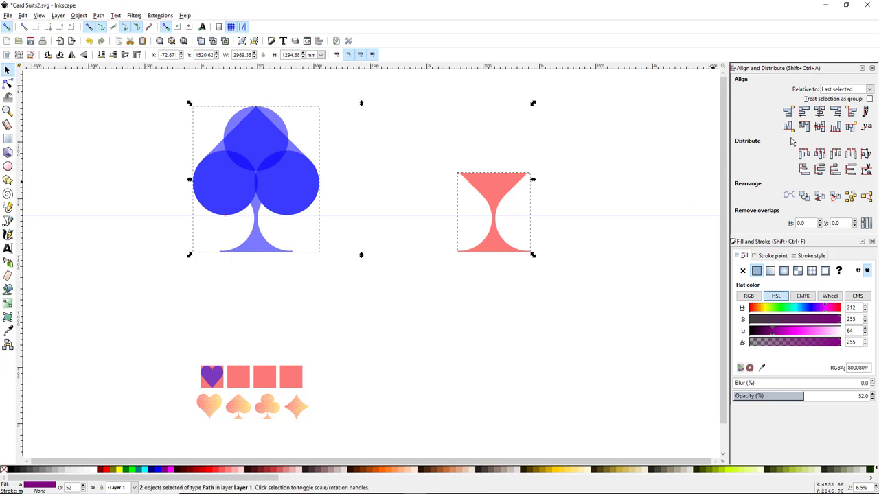
click(819, 111)
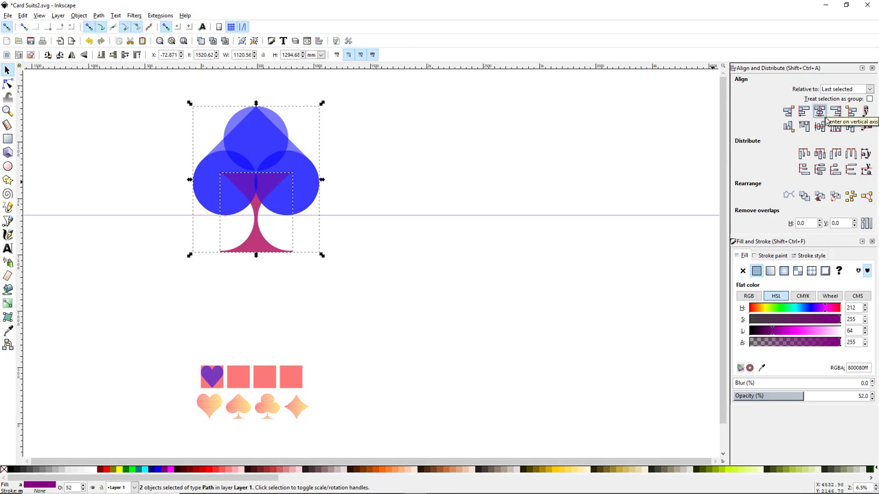
click(837, 129)
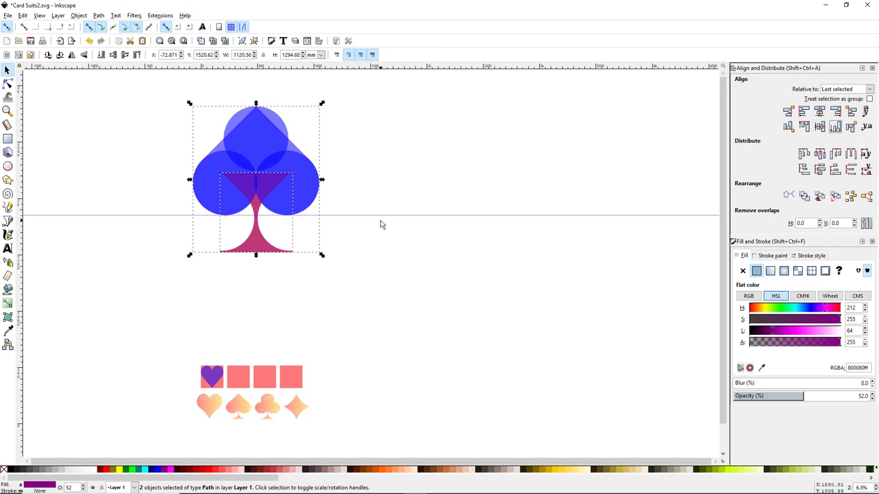
click(410, 245)
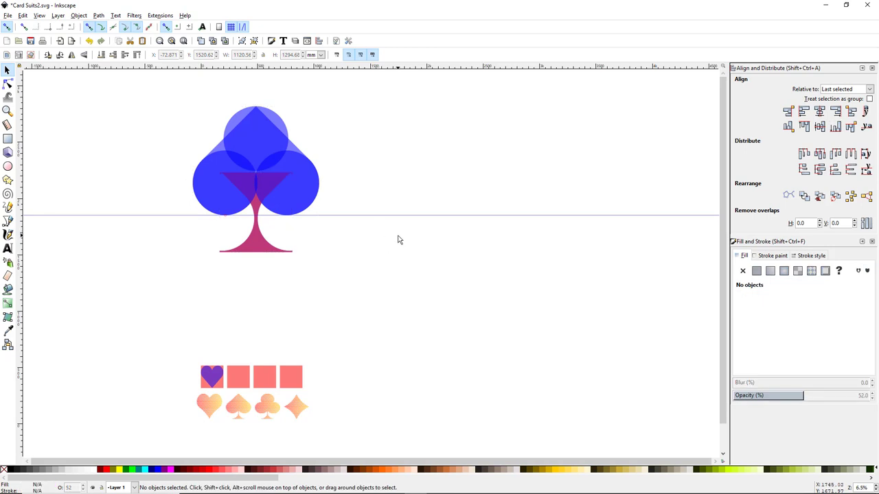
Move the three circles and red stem together horizontally to the right, clear of the spade.
click(260, 247)
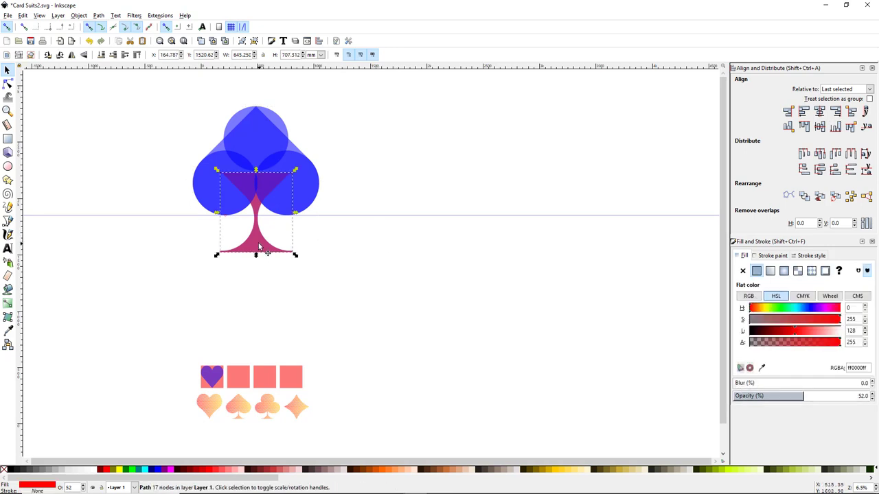
shift+click(212, 192)
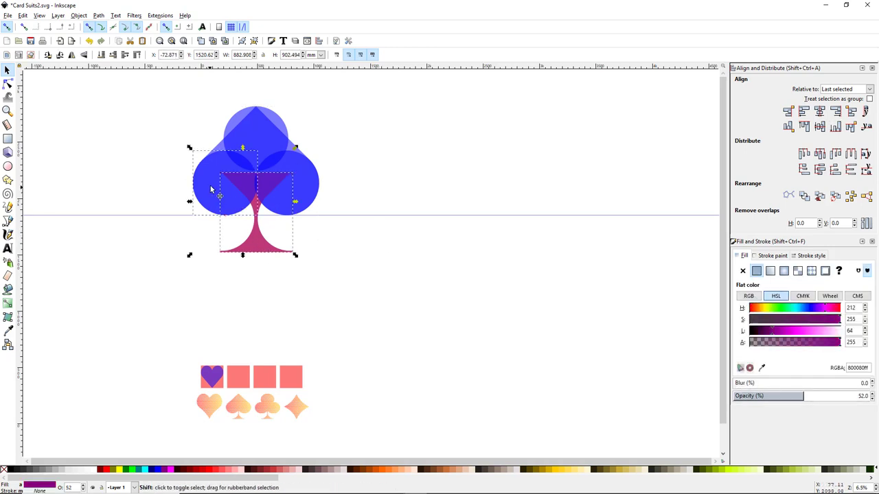
shift+click(250, 137)
shift+click(313, 199)
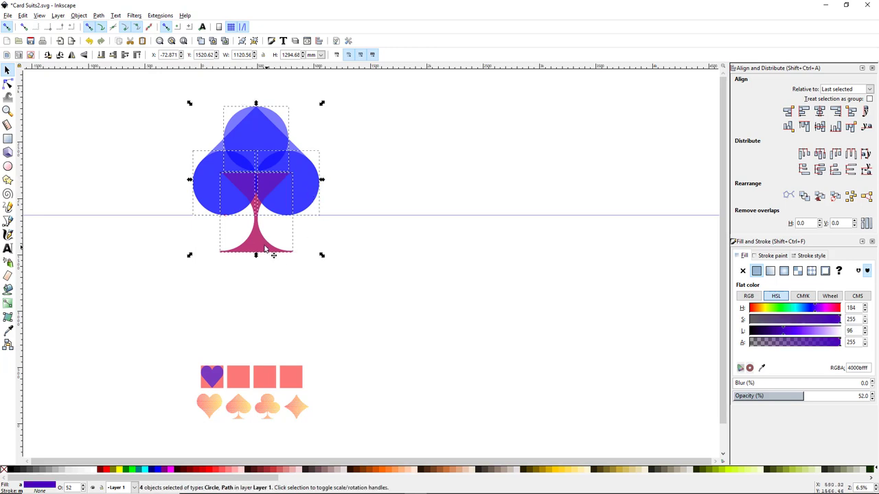
drag(264, 247, 491, 253)
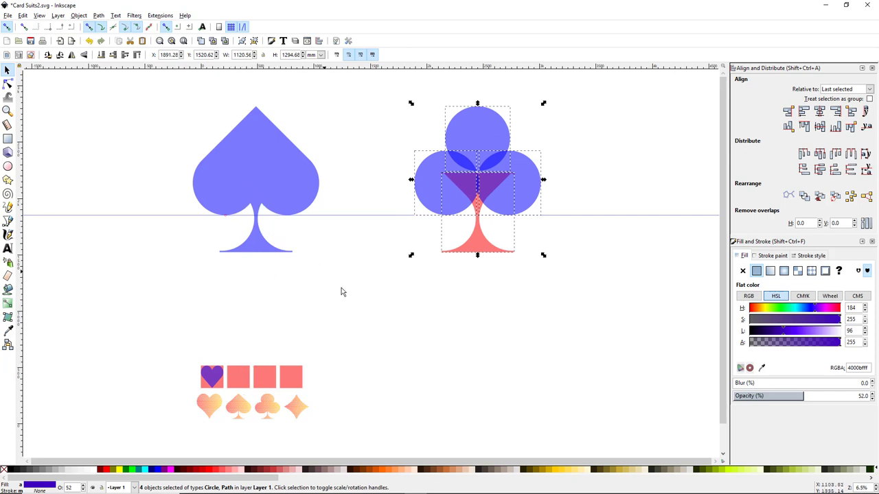
Copy the second square in the row and use Paste Size to scale the large spade to the square's dimensions.
click(239, 377)
right_click(239, 378)
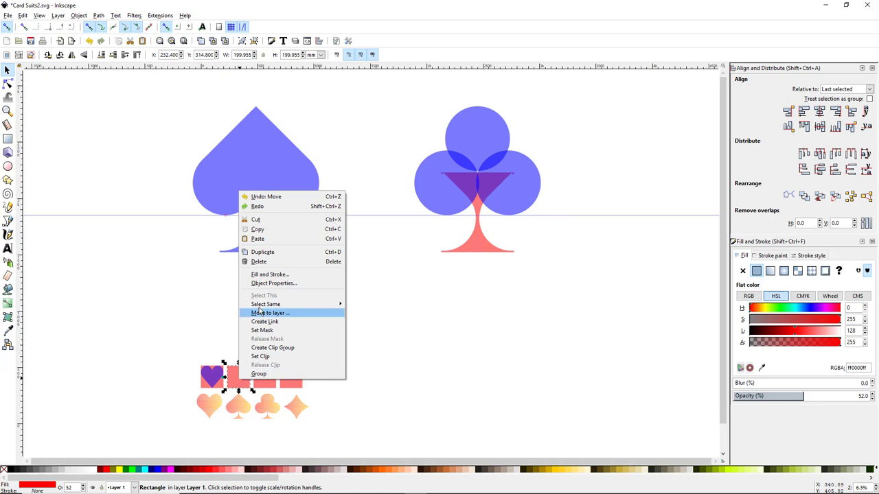
click(258, 229)
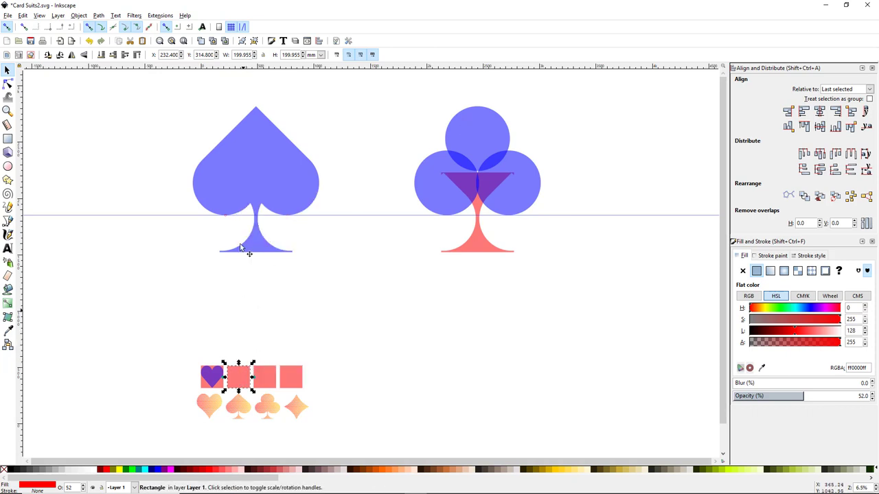
click(255, 171)
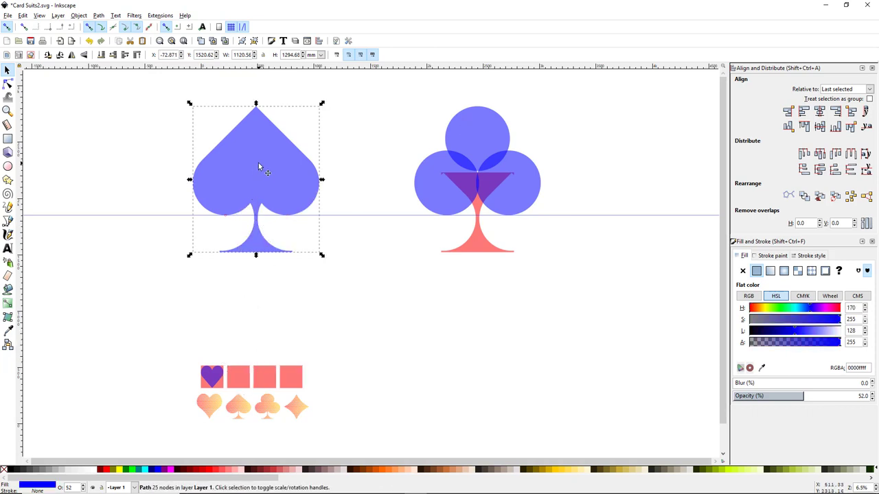
click(22, 15)
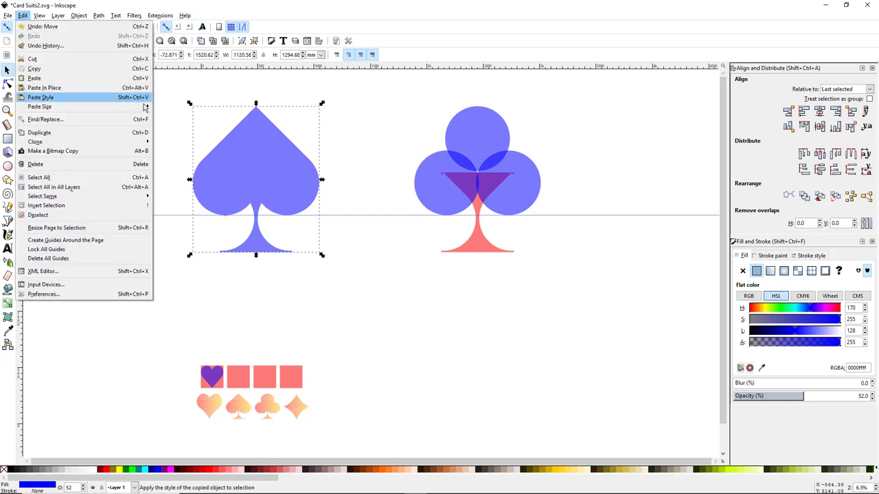
click(165, 107)
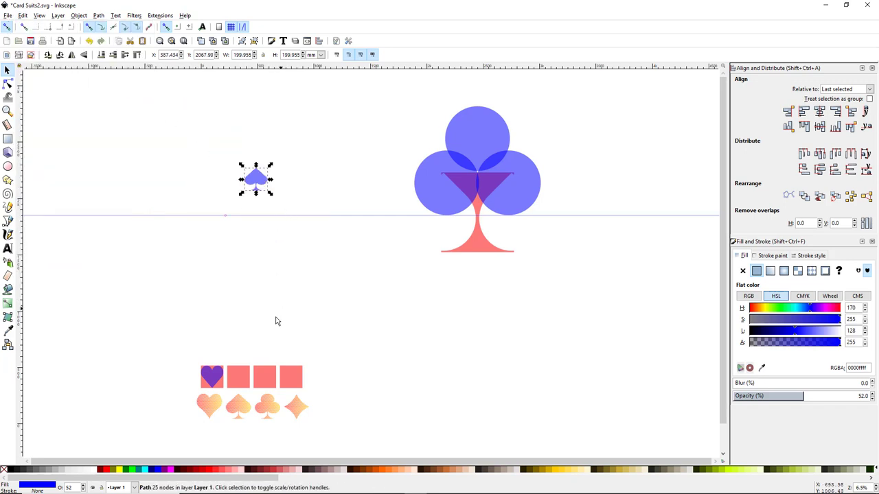
Center the small spade horizontally and vertically on the second square.
shift+click(241, 376)
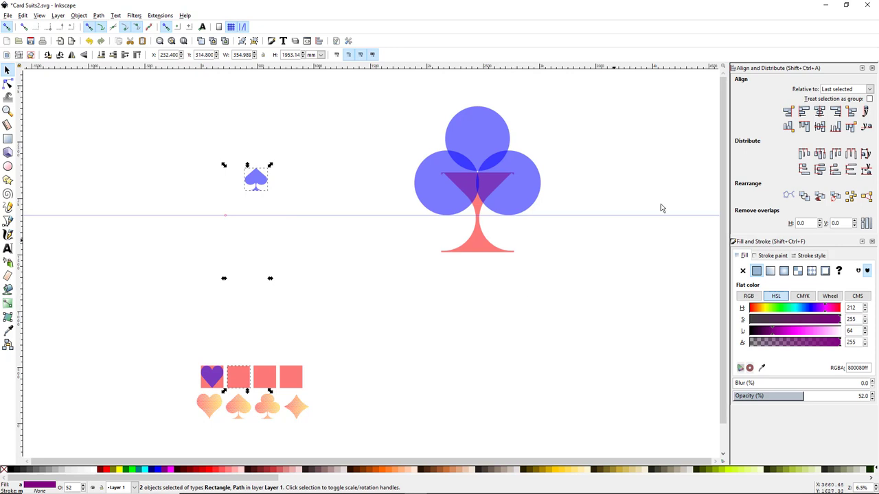
click(819, 111)
click(820, 126)
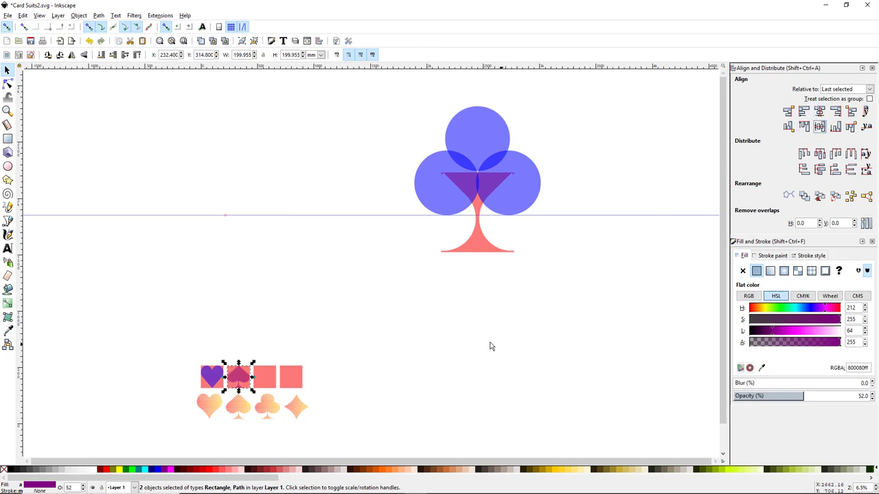
click(411, 332)
Union the three circles and the stem into a single club path and move it down closer to the squares.
drag(401, 100, 564, 280)
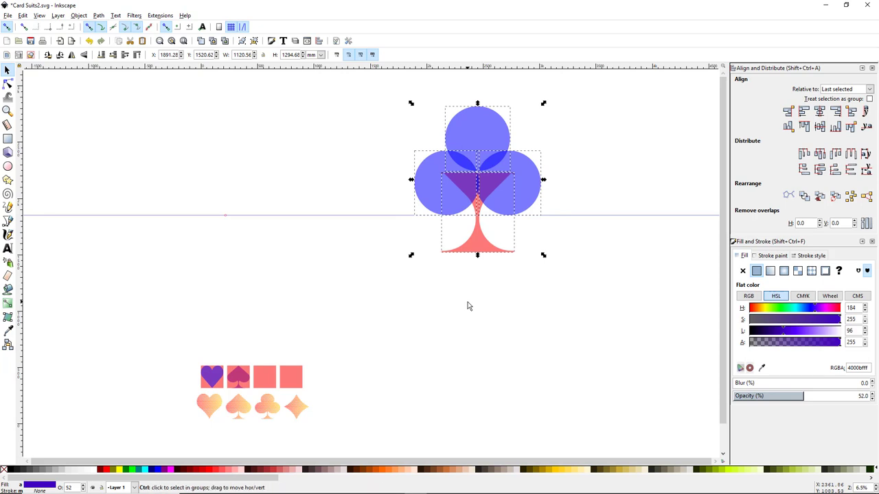
key(ctrl+plus)
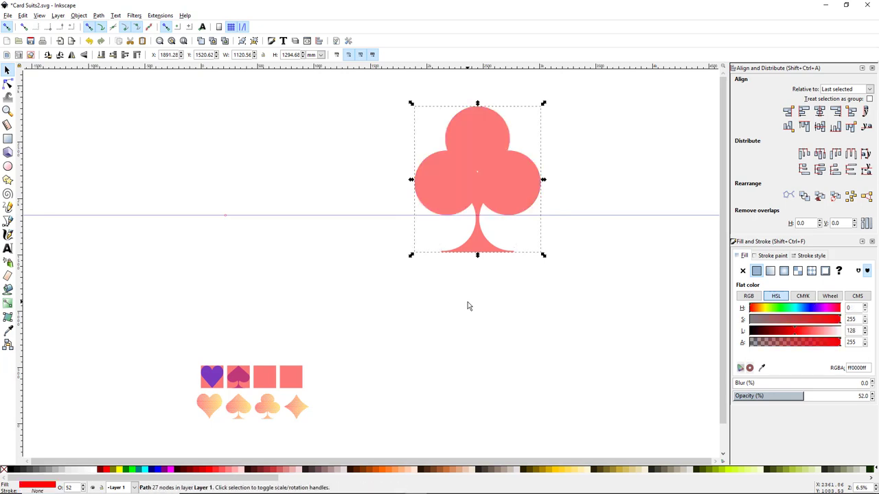
drag(509, 184, 533, 152)
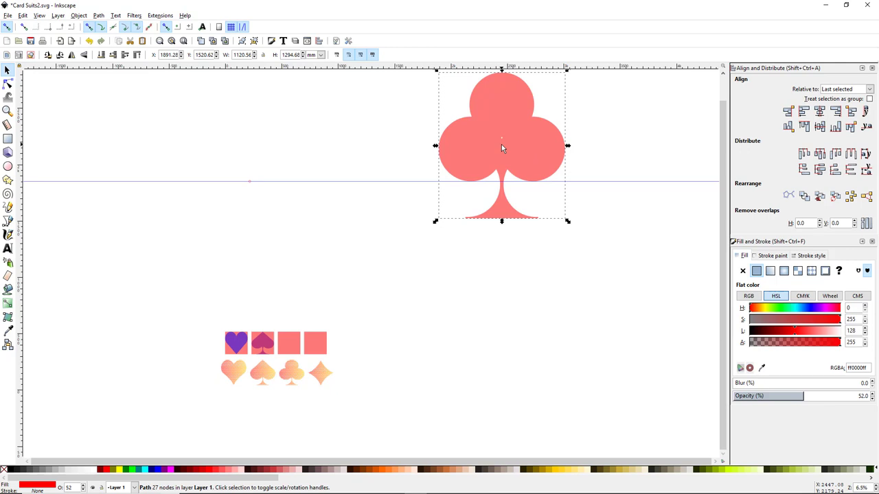
drag(505, 215, 439, 353)
Draw a rectangle about 217 by 148 mm covering the tiny gap at the club's center.
ctrl+scroll(440, 271, up, 5)
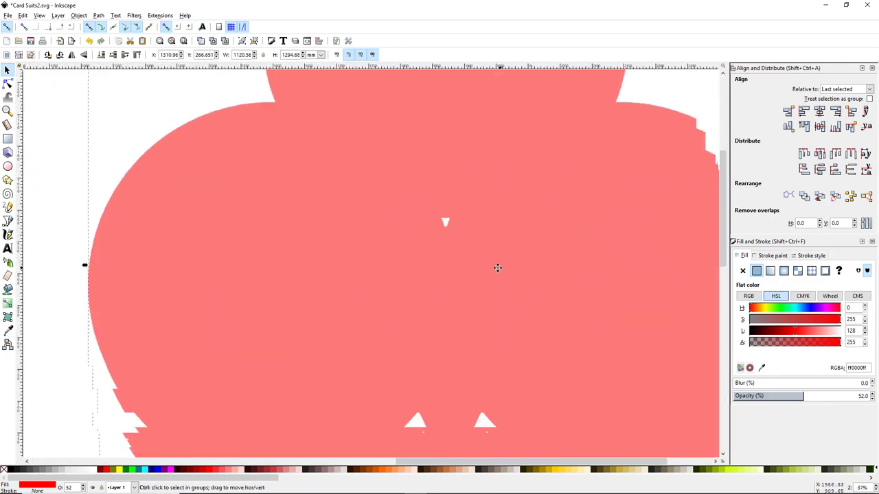
ctrl+scroll(436, 222, down, 4)
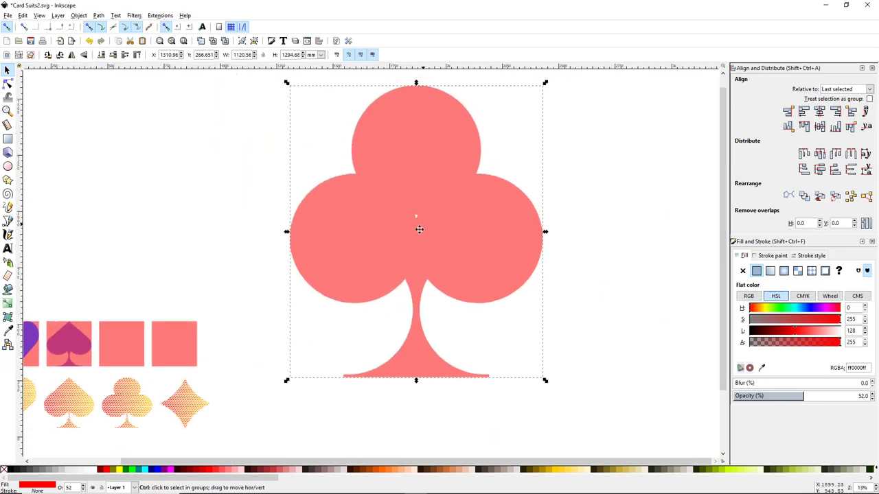
scroll(419, 229, up, 1)
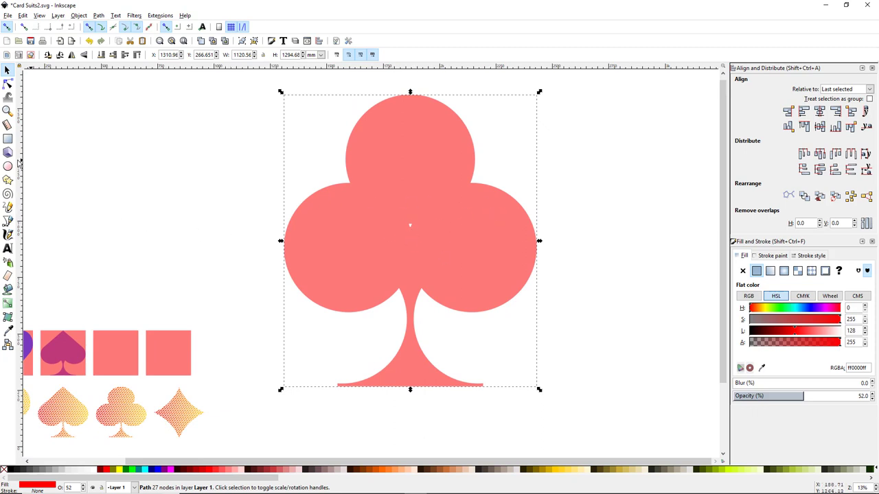
click(7, 139)
drag(393, 212, 443, 246)
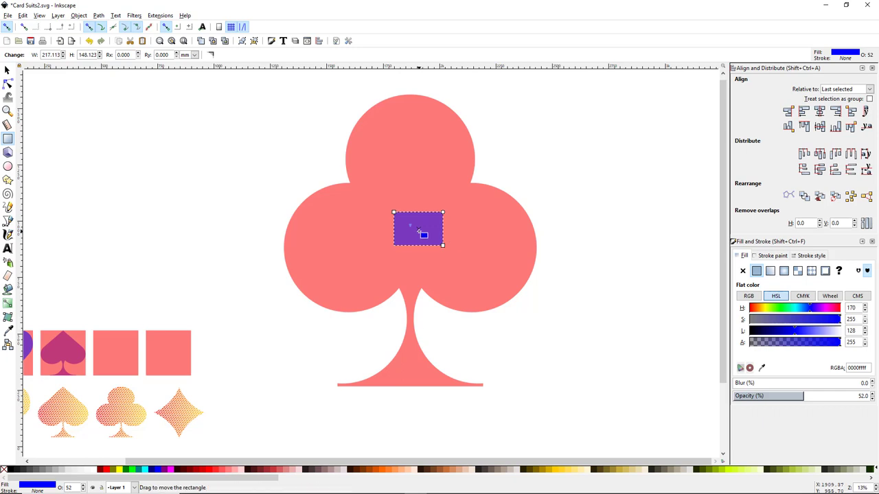
Union the small rectangle with the club and fill the combined shape with blue.
key(s)
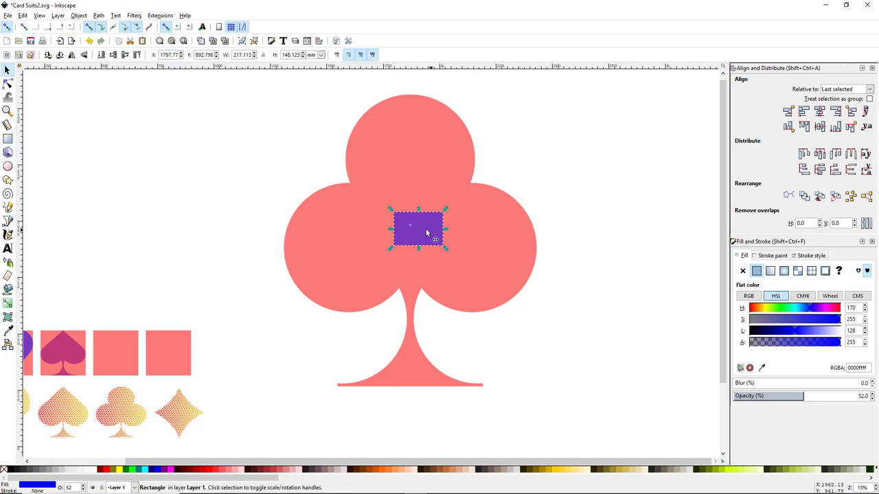
key(shift)
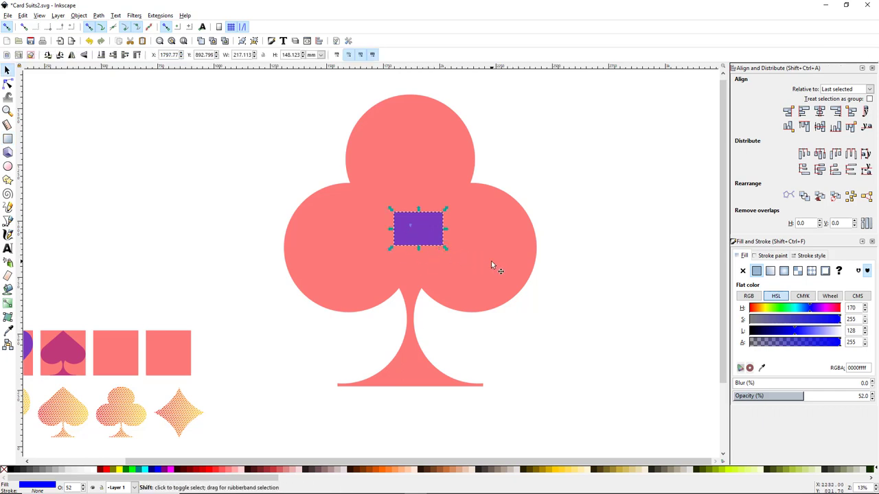
shift+click(491, 265)
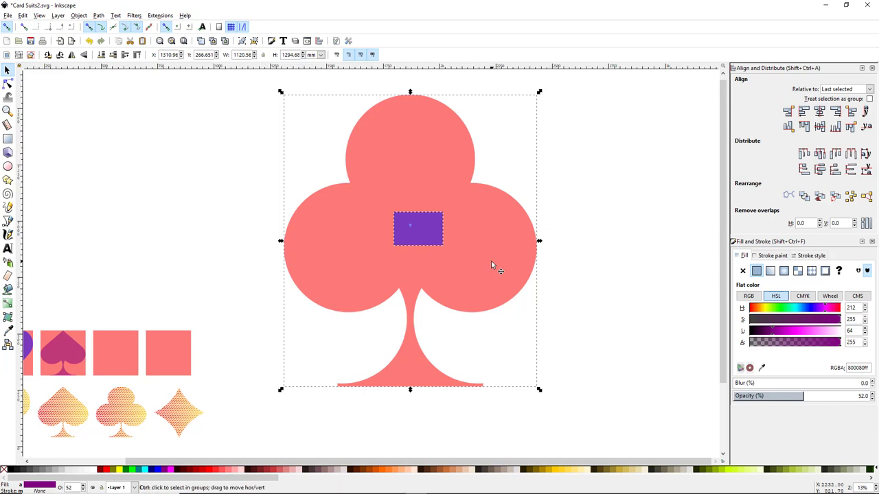
key(ctrl+plus)
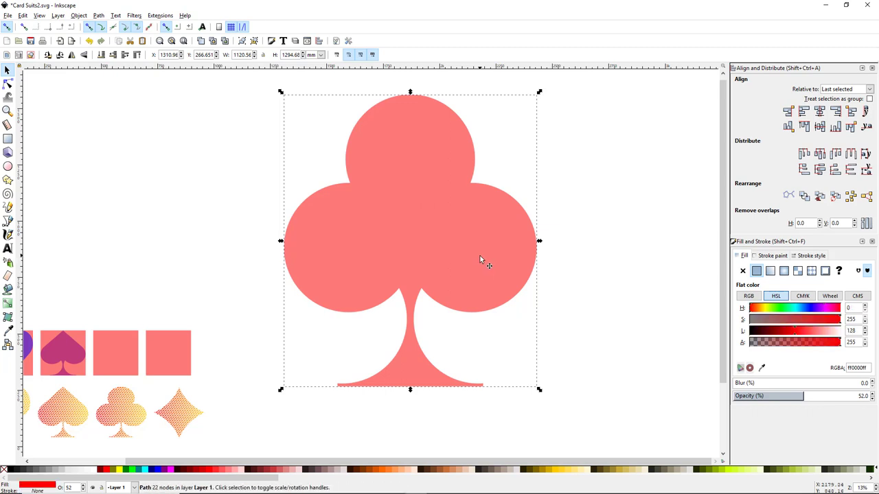
click(158, 471)
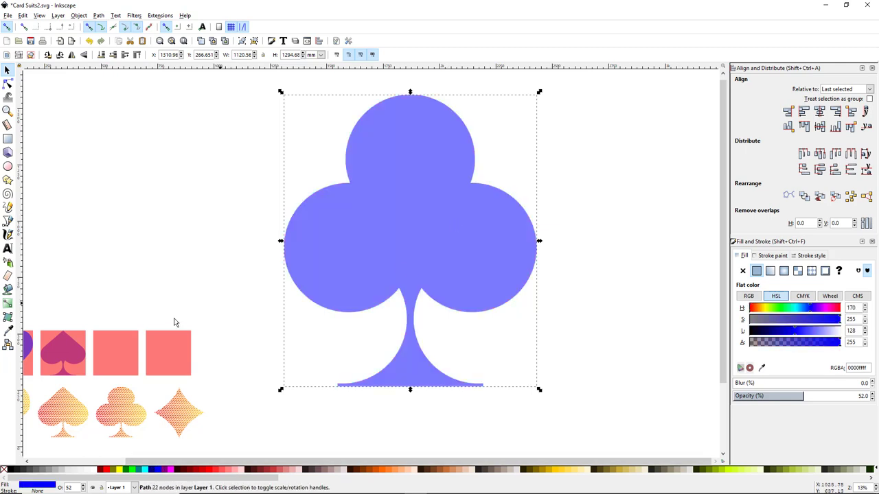
Copy the third square in the row and use Paste Size to scale the blue club to its dimensions.
click(118, 356)
right_click(118, 356)
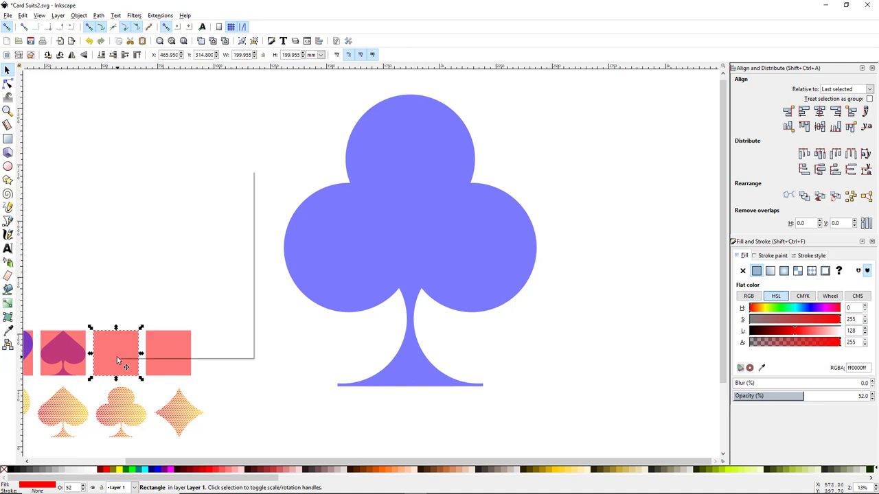
click(136, 208)
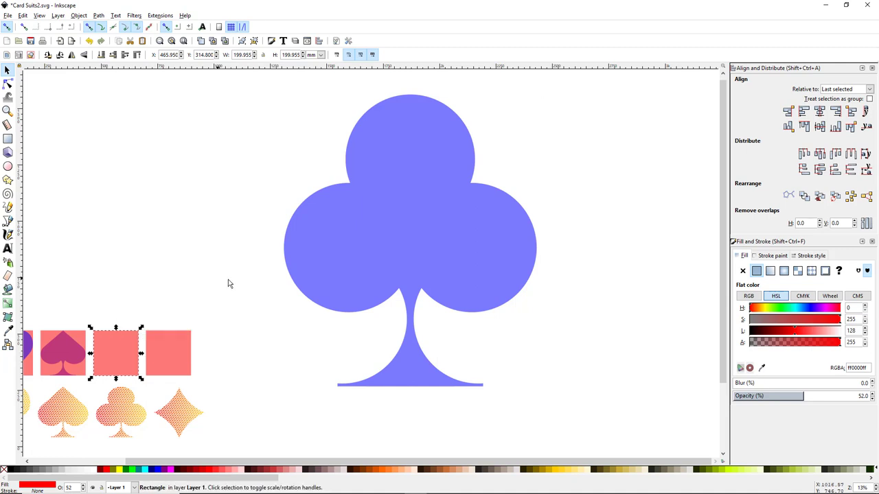
click(394, 250)
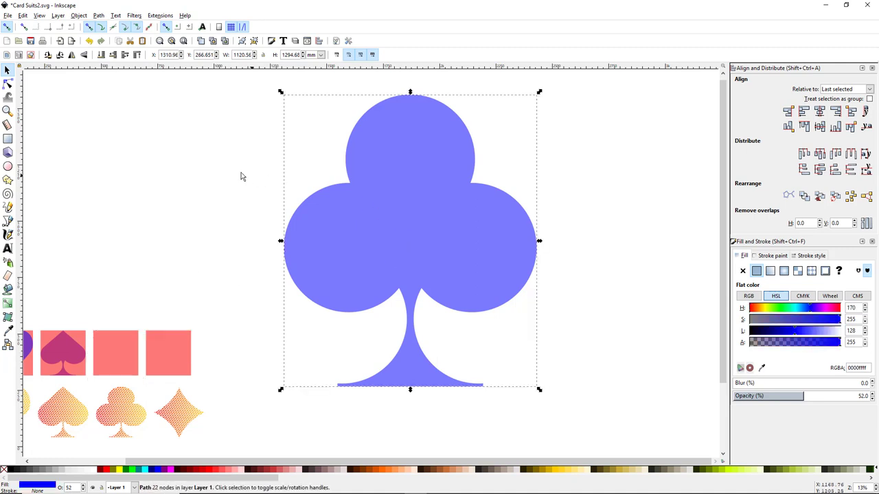
click(23, 17)
mouse_move(115, 108)
click(175, 107)
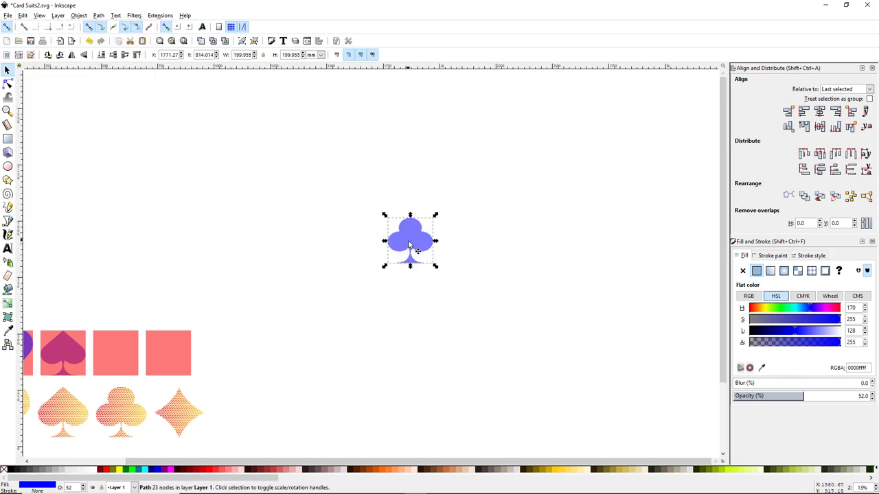
Move the club near the third square and center it horizontally and vertically on that square.
drag(414, 246, 143, 270)
shift+click(113, 341)
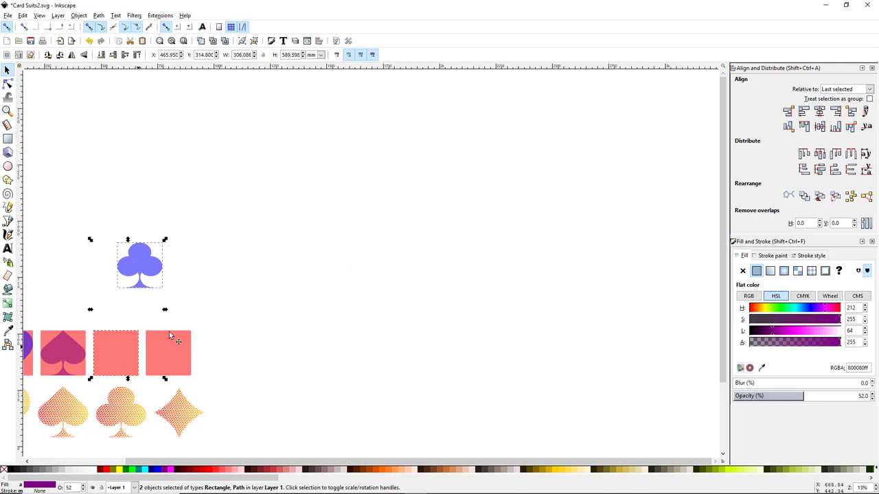
click(819, 111)
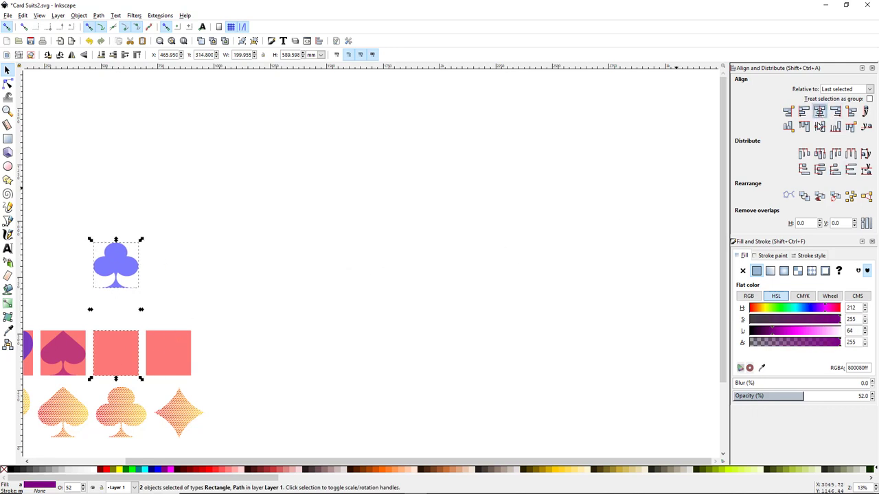
click(819, 127)
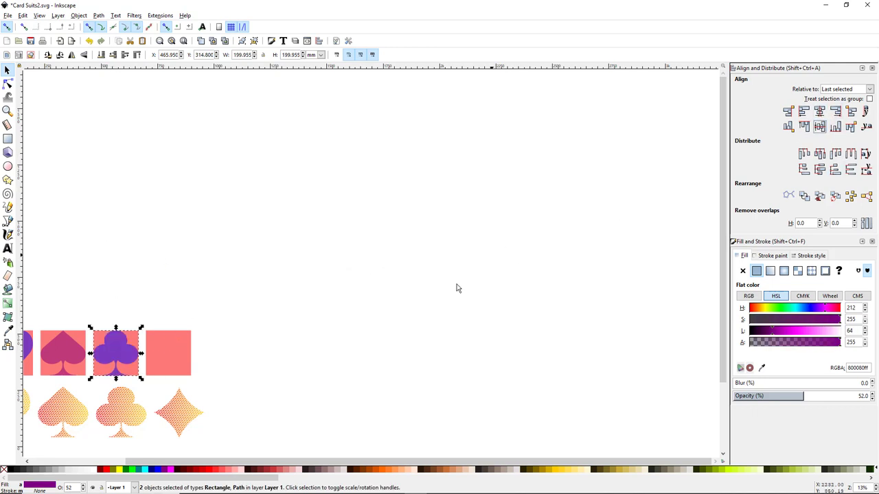
click(416, 290)
Duplicate the fourth square and place the copy above the row.
drag(336, 297, 504, 308)
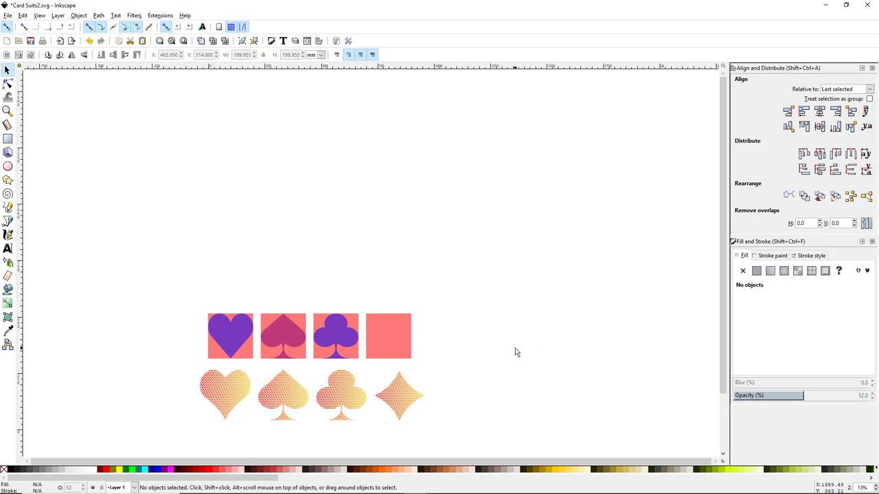
click(394, 334)
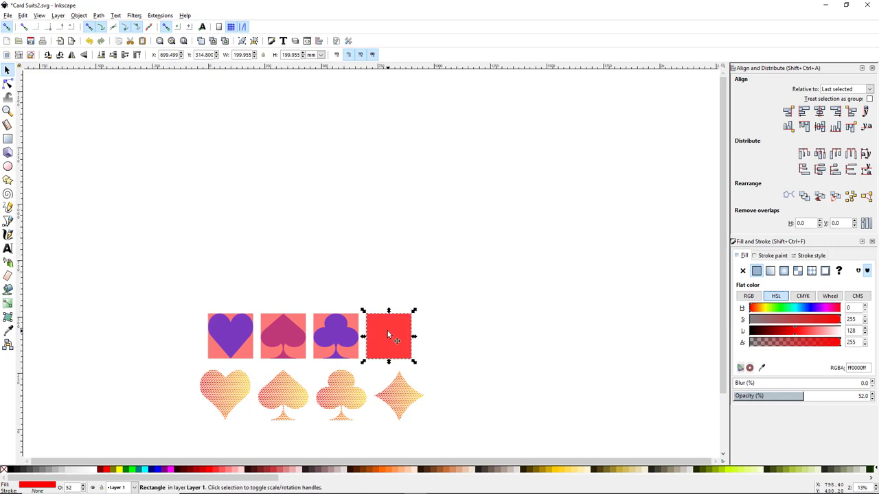
drag(387, 340, 386, 215)
Rotate the duplicated square 45 degrees into a diamond and fill it with blue.
click(387, 218)
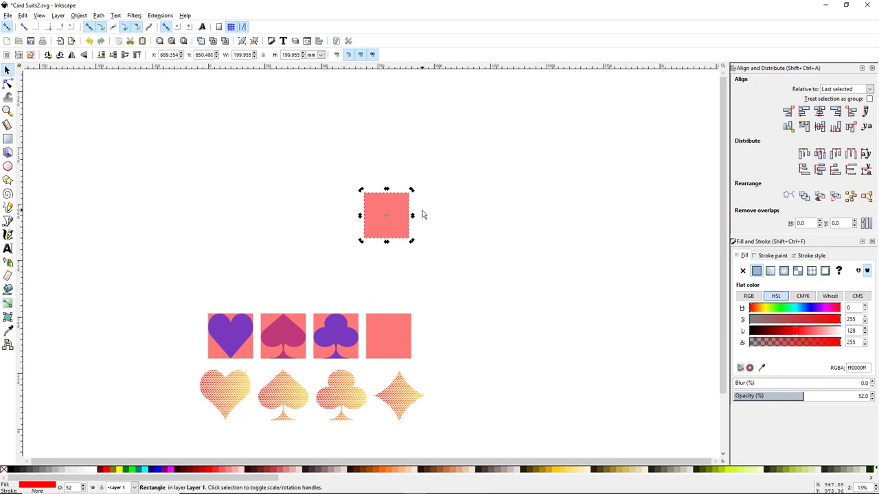
drag(412, 192, 391, 168)
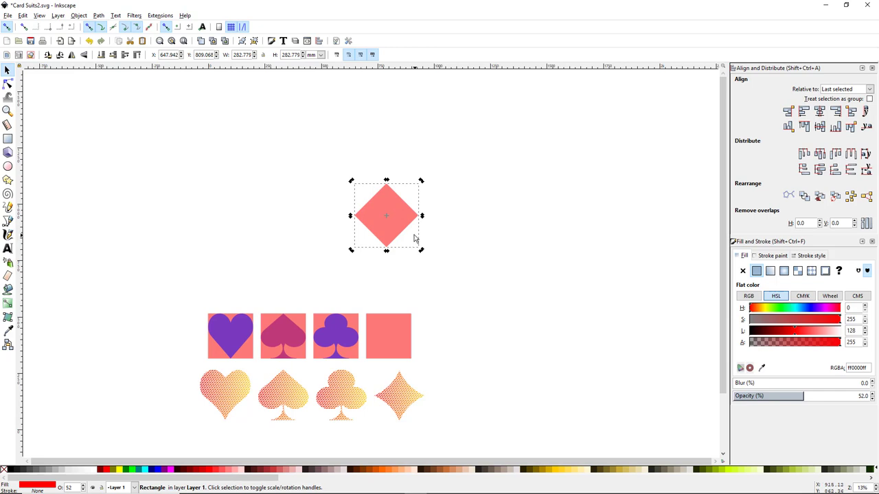
click(159, 472)
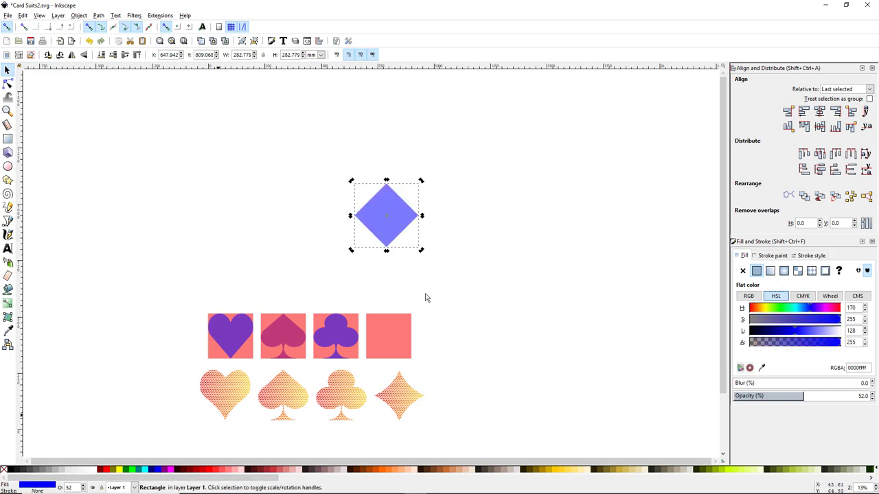
right_click(387, 333)
click(382, 342)
key(r)
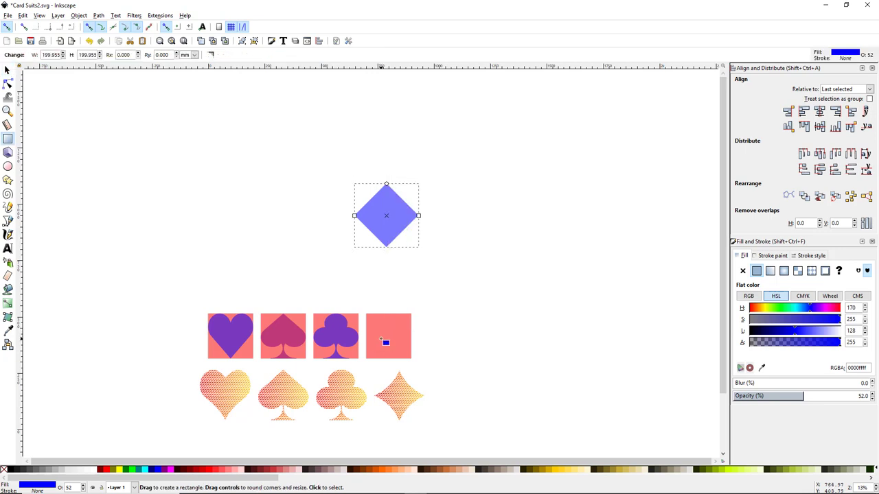
click(389, 341)
click(7, 69)
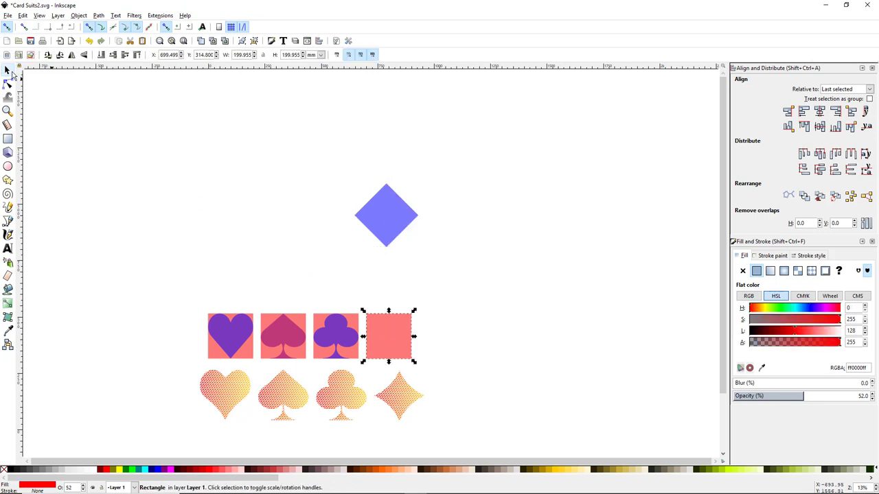
Copy the fourth square in the row and use Paste Size to scale the blue diamond to its dimensions.
right_click(387, 332)
click(401, 187)
click(393, 217)
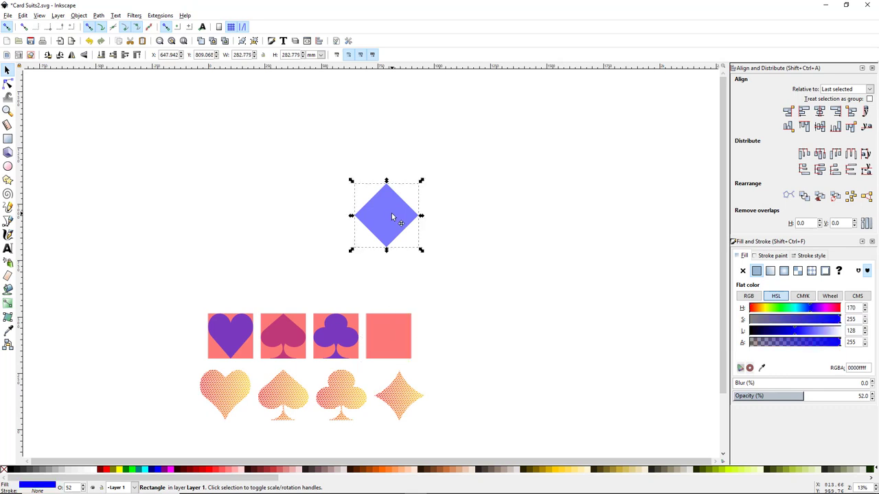
click(23, 15)
mouse_move(127, 108)
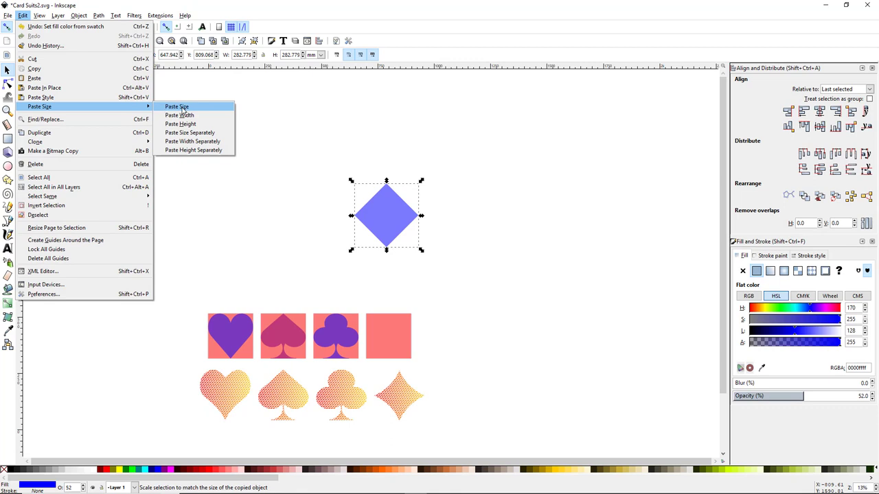
click(182, 110)
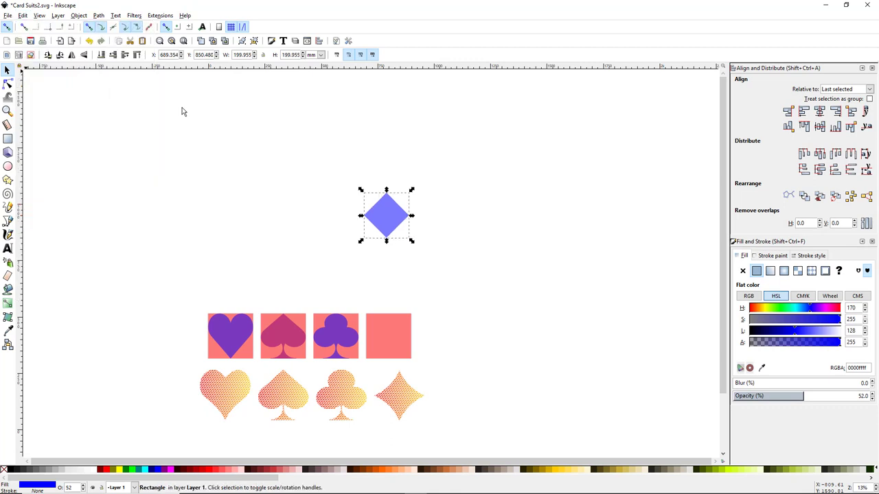
Center the blue diamond horizontally and vertically on the fourth square.
shift+click(391, 340)
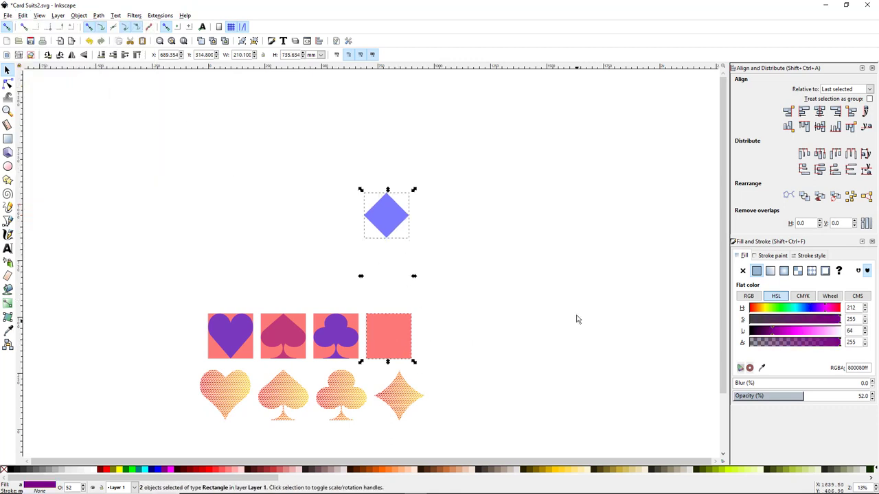
click(820, 110)
click(820, 127)
click(554, 282)
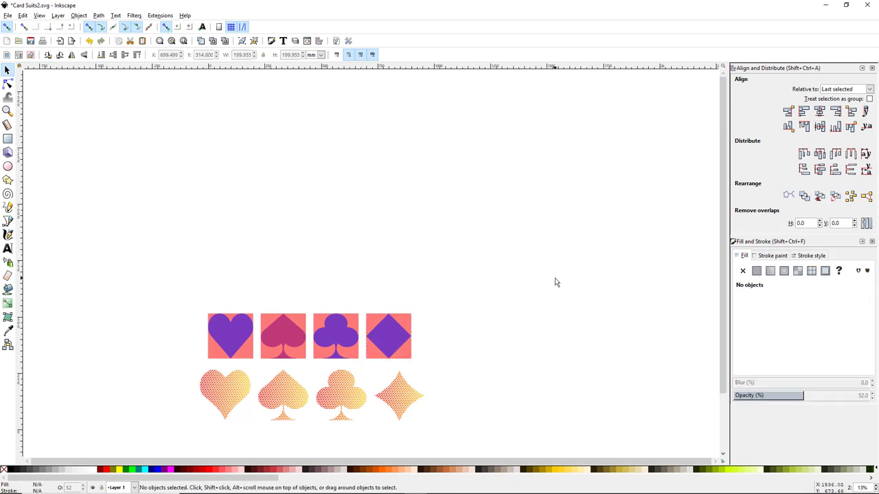
Compare the four suits on their squares with the patterned, curved-edge suits in the row below.
drag(469, 359, 513, 249)
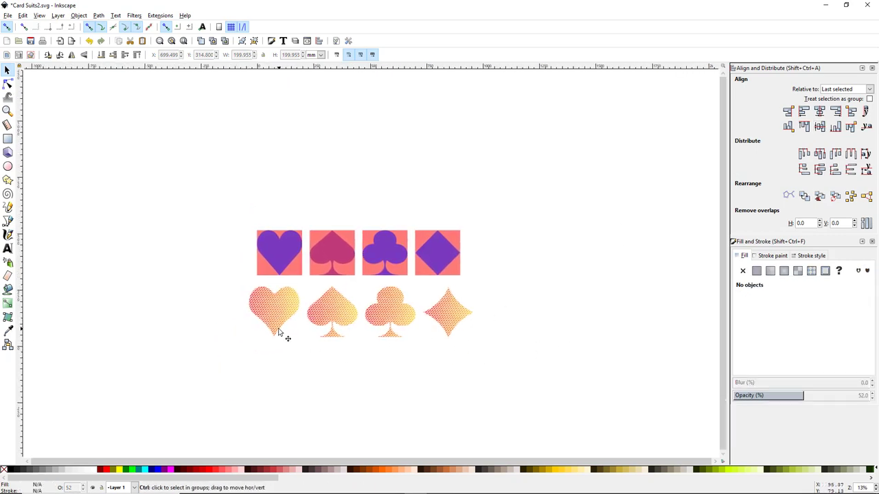
scroll(287, 336, up, 3)
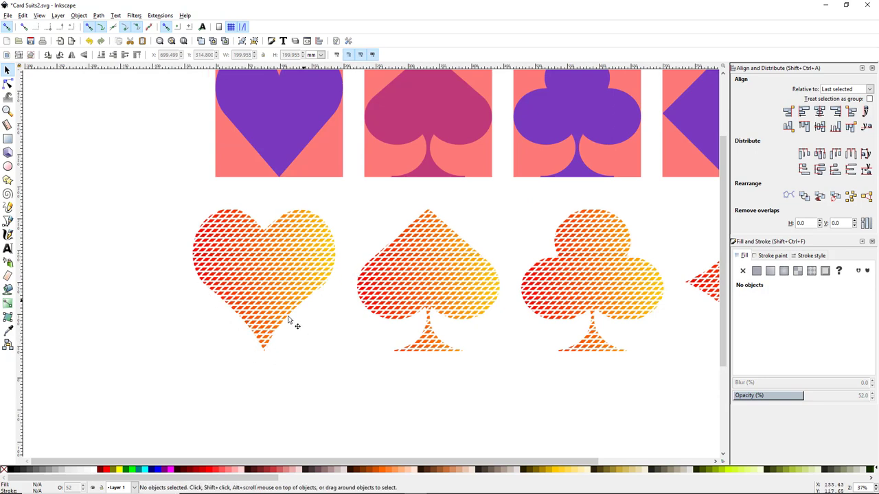
drag(323, 328, 308, 387)
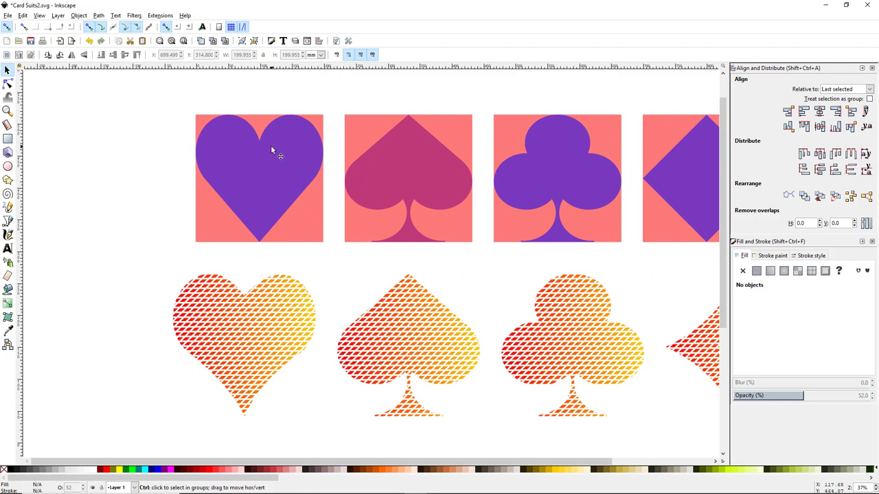
scroll(277, 269, right, 5)
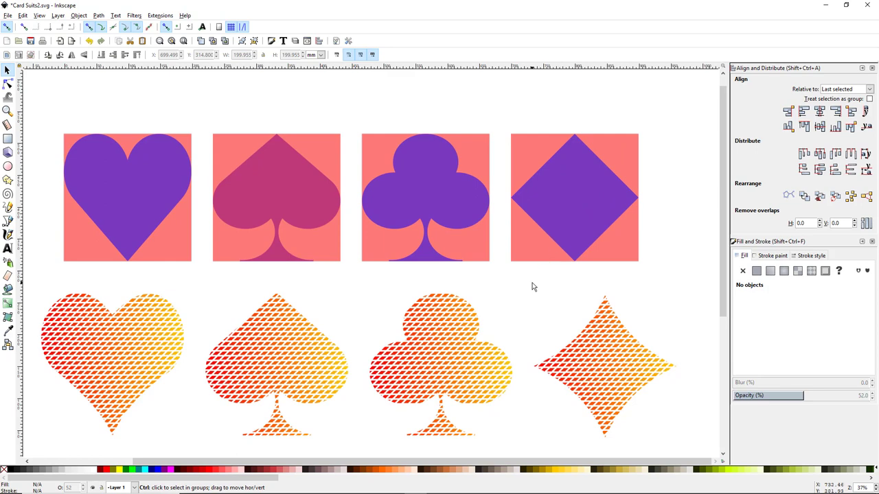
drag(522, 320, 557, 330)
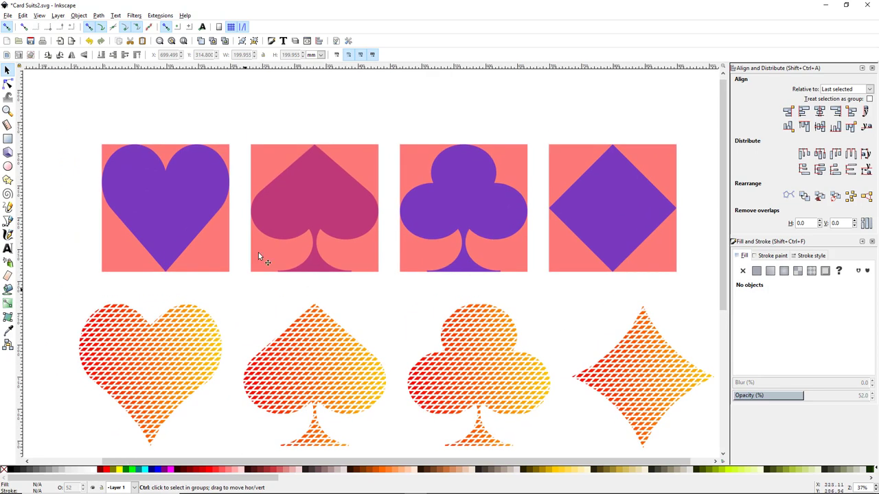
scroll(347, 279, up, 3)
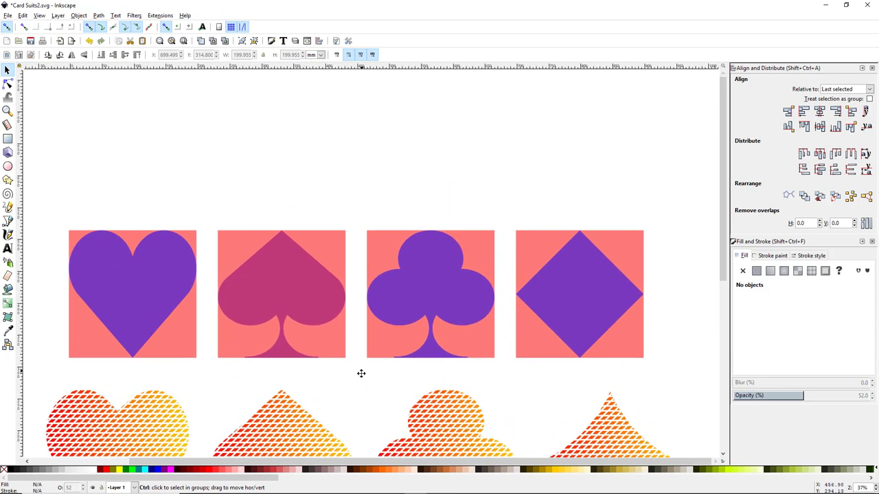
key(ctrl+Down)
key(ctrl+Down)
key(ctrl+Down)
key(ctrl+Down)
key(ctrl+Up)
key(ctrl+Left)
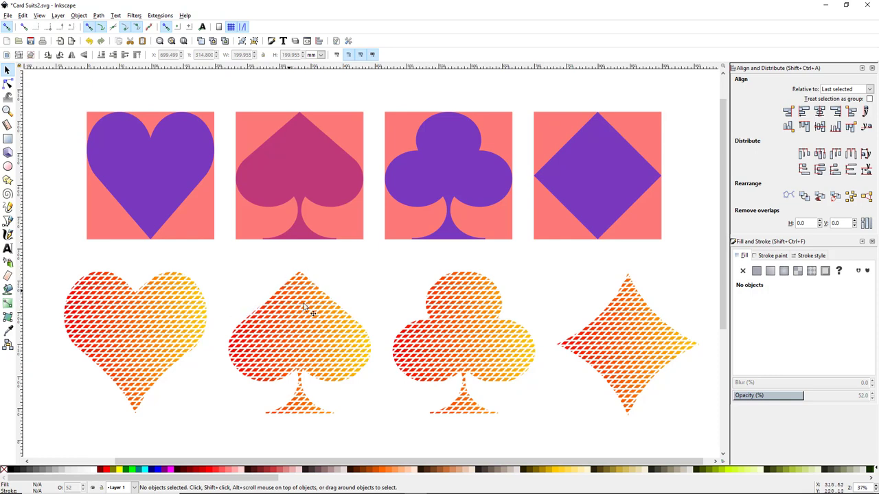
mouse_move(318, 307)
mouse_down()
mouse_move(392, 392)
mouse_move(348, 389)
mouse_move(316, 373)
mouse_move(344, 366)
mouse_move(404, 411)
mouse_up()
Duplicate the heart on the first square and place the copy above the row.
click(239, 294)
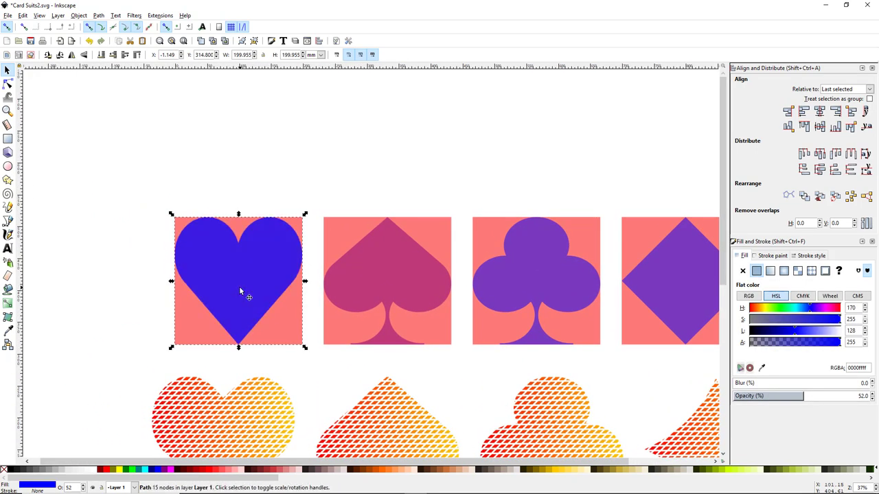
scroll(280, 293, down, 1)
drag(256, 288, 266, 160)
scroll(265, 281, up, 2)
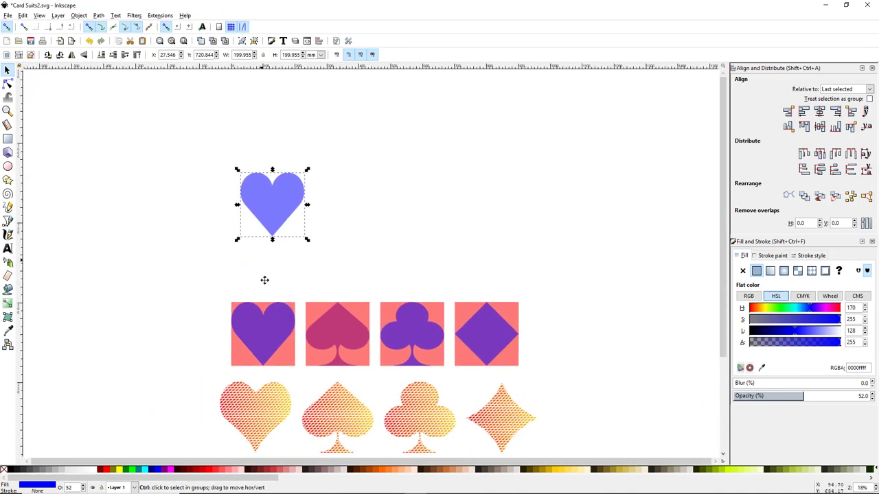
scroll(275, 259, up, 2)
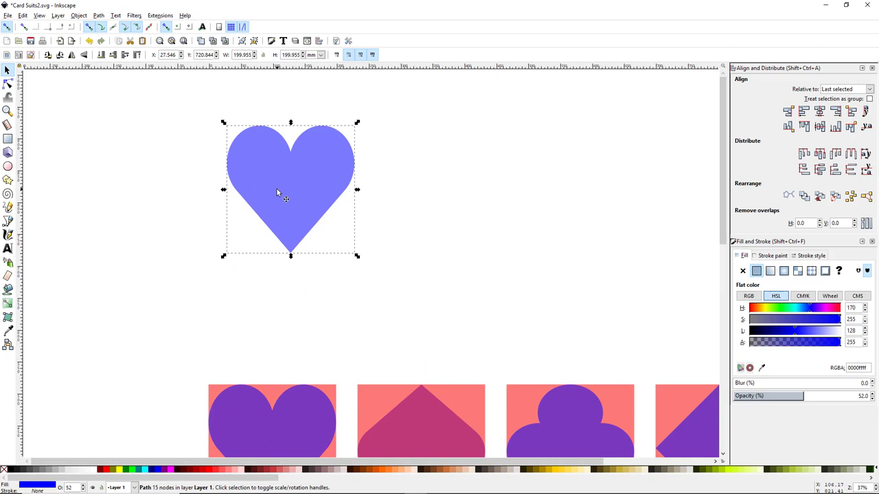
Bend the copied heart's lower left edge into a curve toward the tip and remove the node midway along it.
click(8, 83)
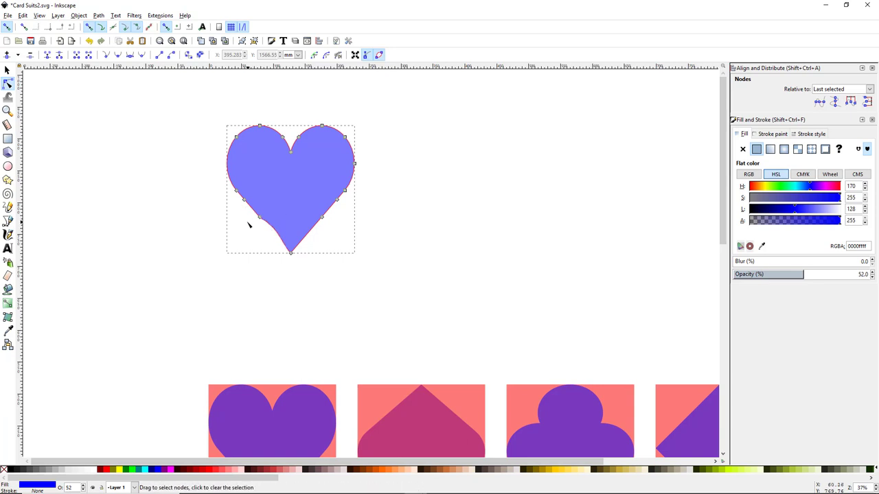
click(259, 217)
key(Escape)
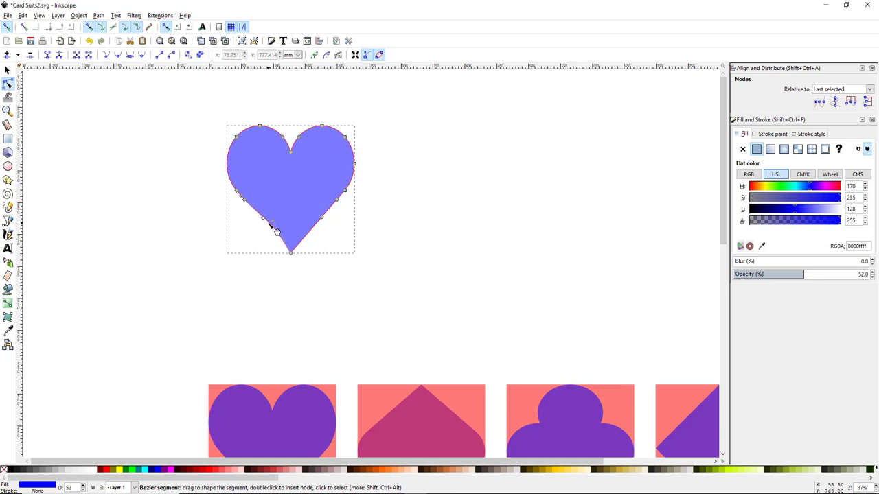
click(202, 241)
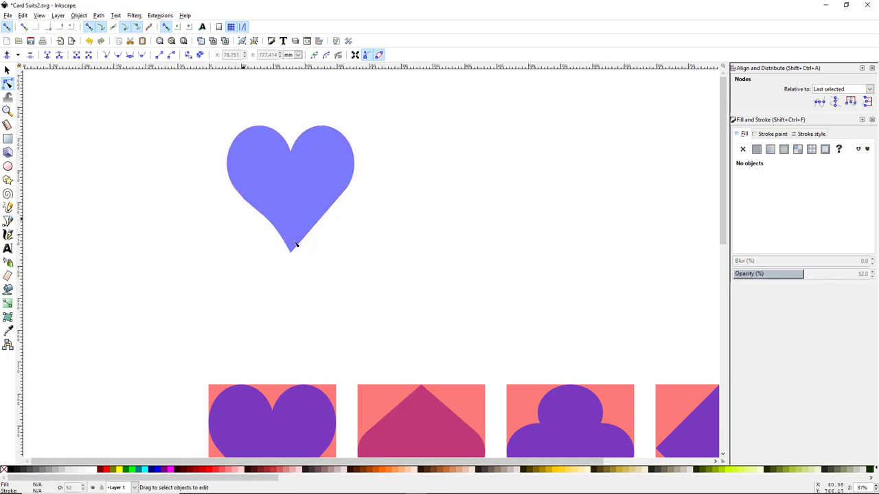
click(250, 189)
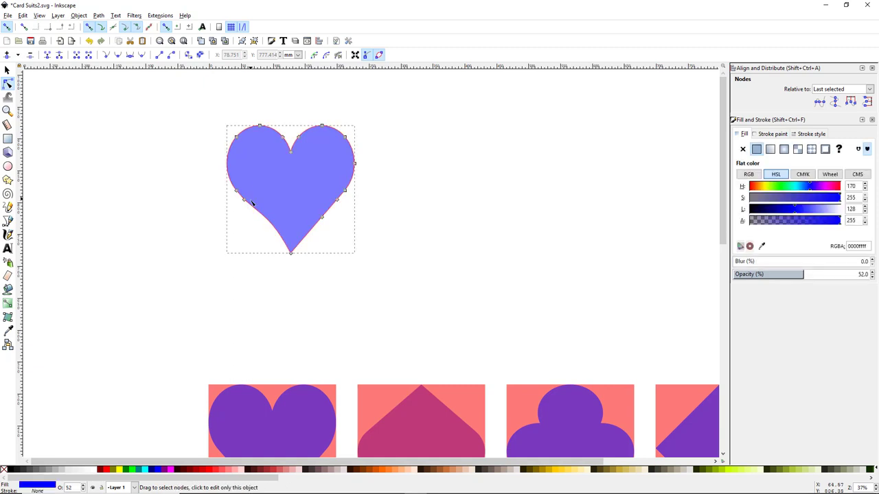
Delete the node just below the left lobe of the copied heart to smooth the curve into the lobe.
ctrl+scroll(234, 219, up, 3)
scroll(242, 221, up, 2)
scroll(242, 221, right, 1)
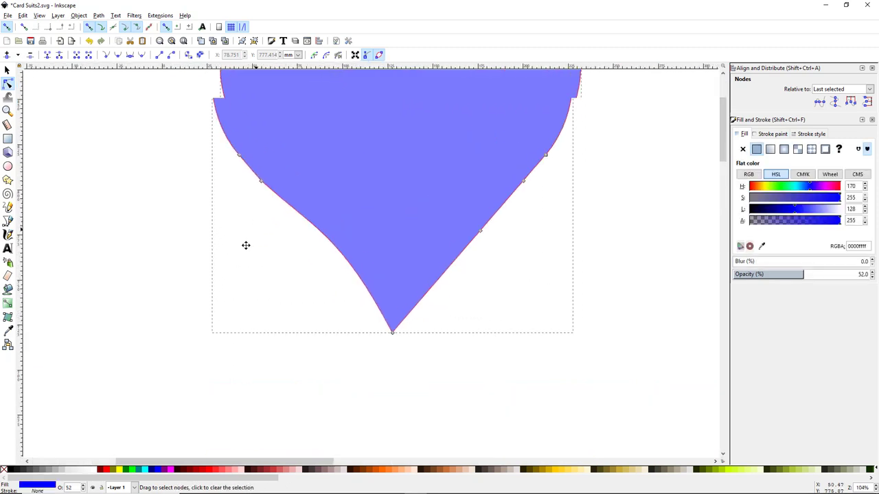
click(172, 202)
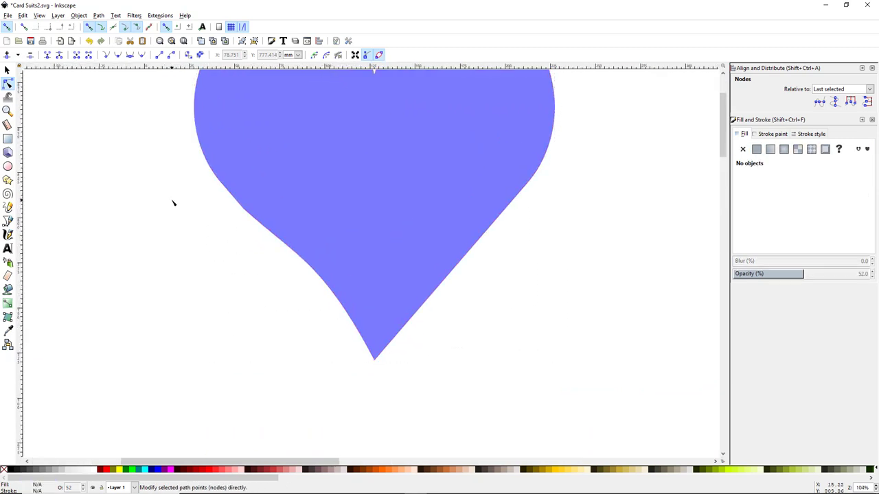
click(249, 206)
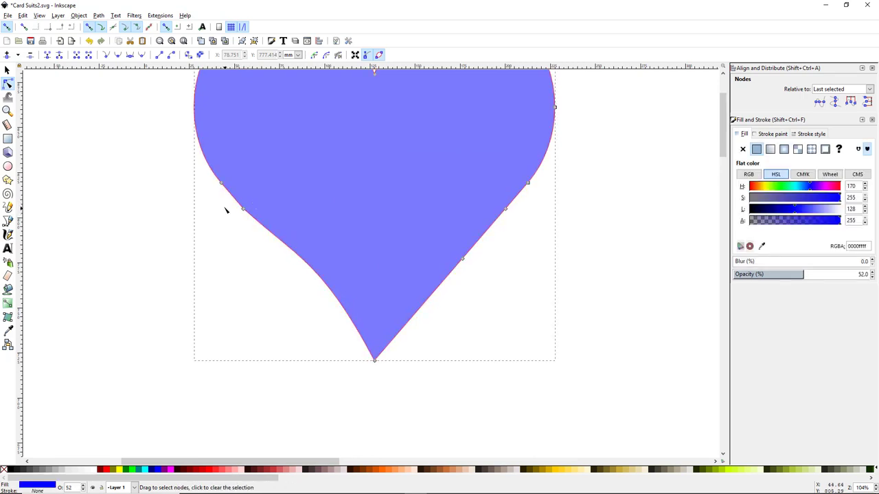
drag(229, 201, 268, 226)
key(Delete)
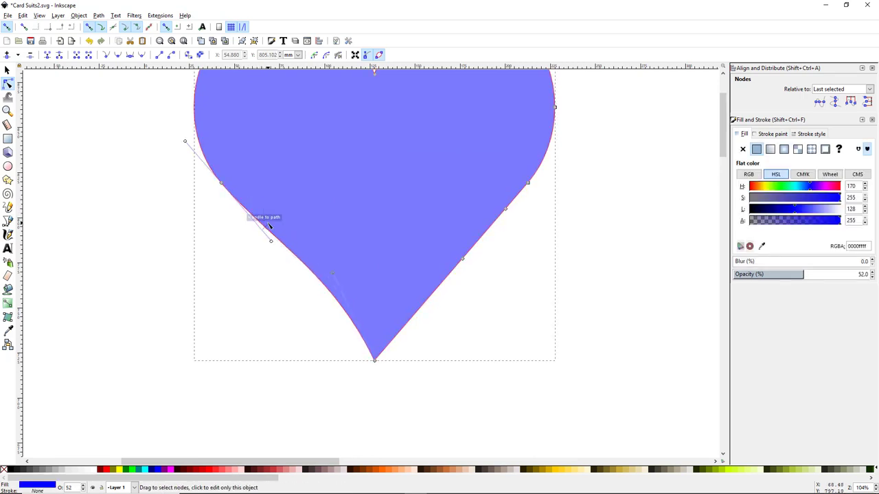
click(143, 227)
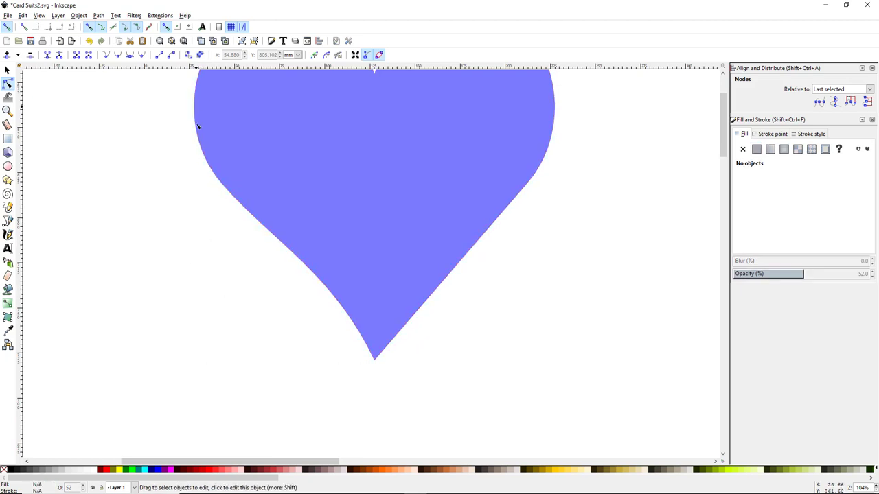
scroll(392, 288, down, 2)
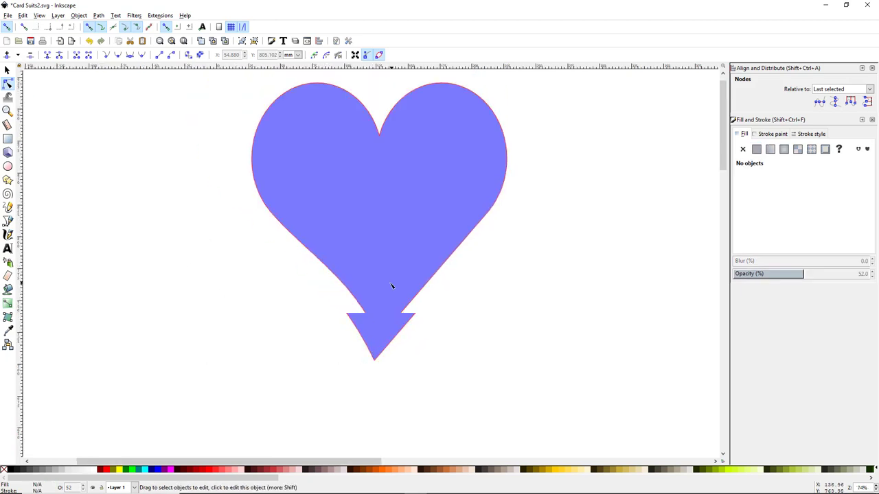
drag(434, 287, 369, 310)
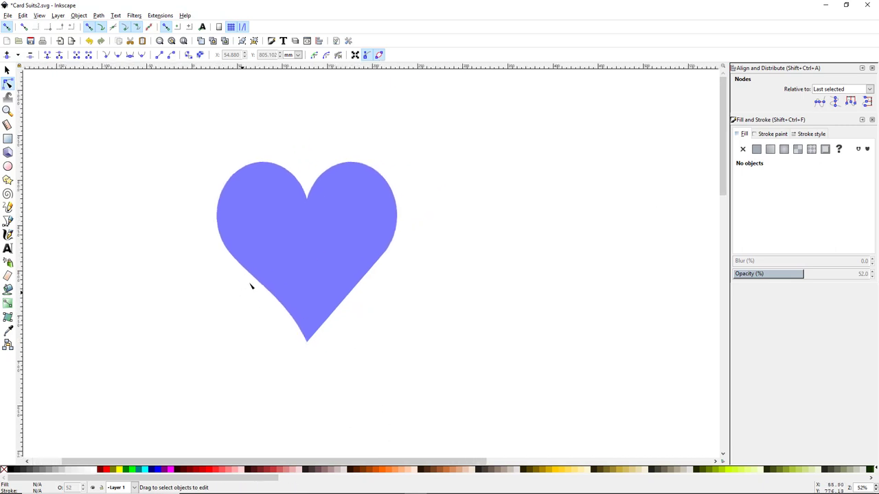
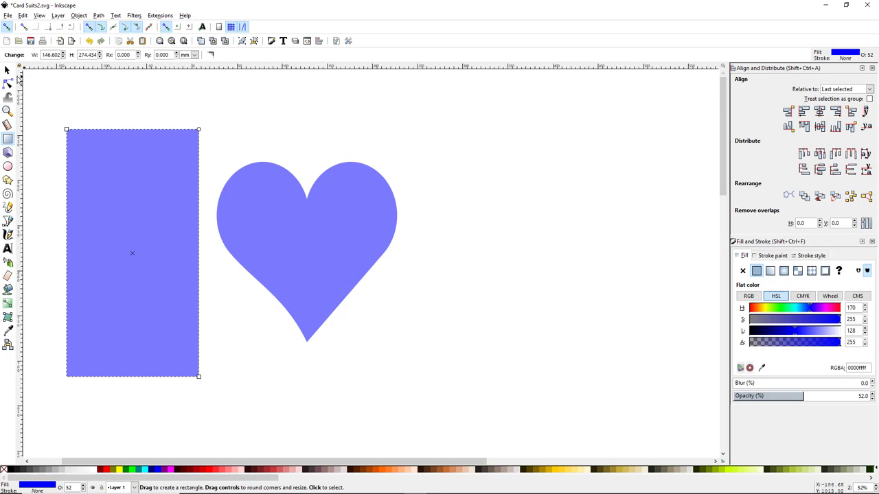
Set the width of the rectangle beside the heart to the heart's full width, 199.955 mm.
click(8, 71)
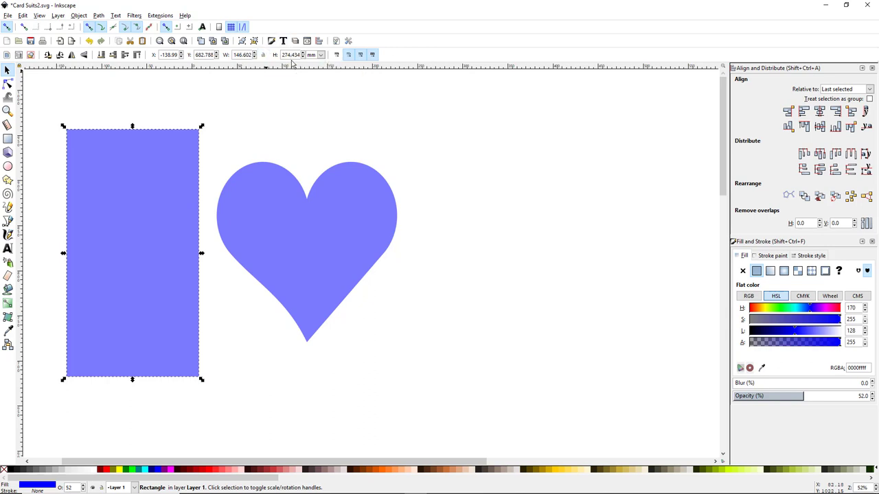
double_click(242, 55)
text(199.955)
key(Return)
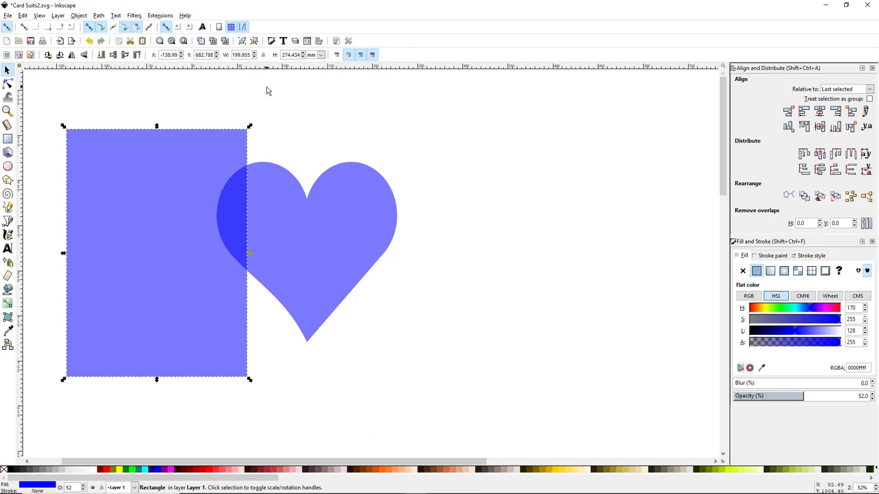
Divide the rectangle's width by 2, making it 99.978 mm wide.
click(241, 58)
key(BackSpace)
text(2)
key(Return)
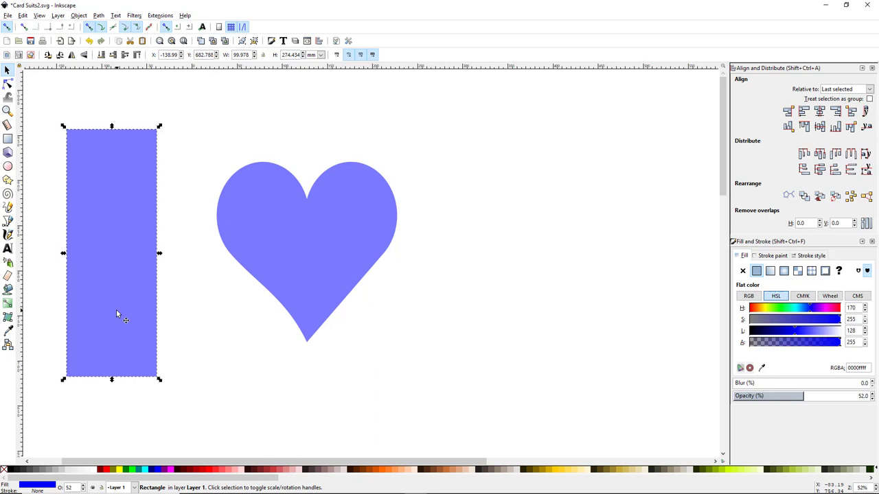
Move the rectangle over to the heart and align its left edge with the heart's left edge.
drag(127, 237, 189, 227)
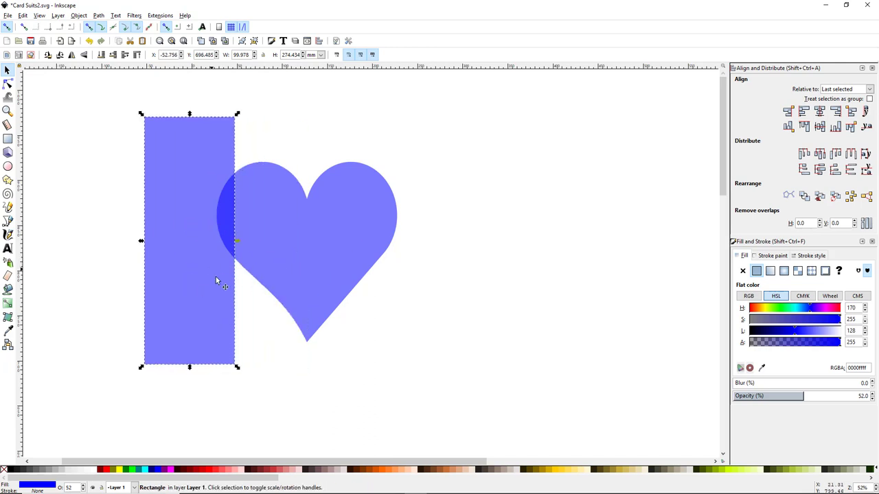
shift+click(285, 255)
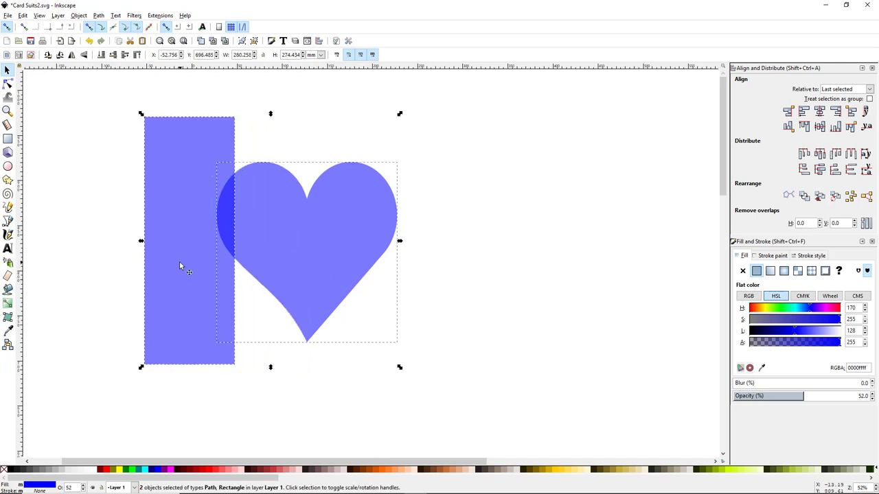
click(804, 110)
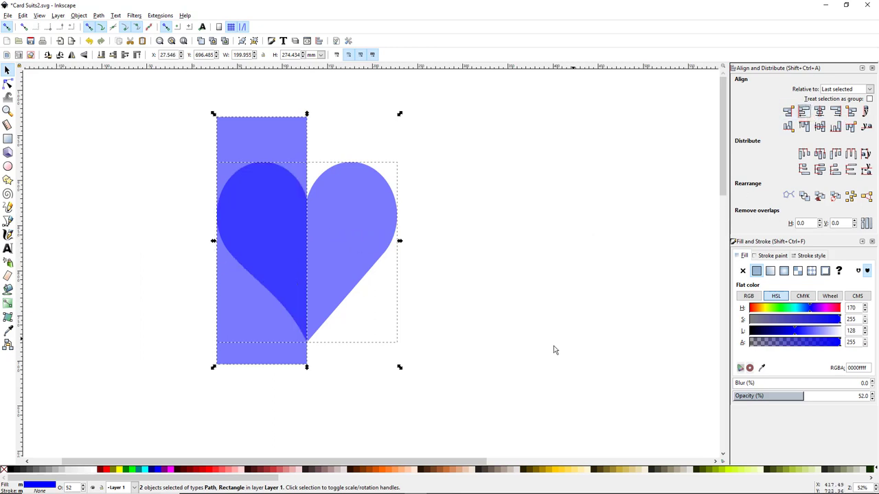
click(476, 308)
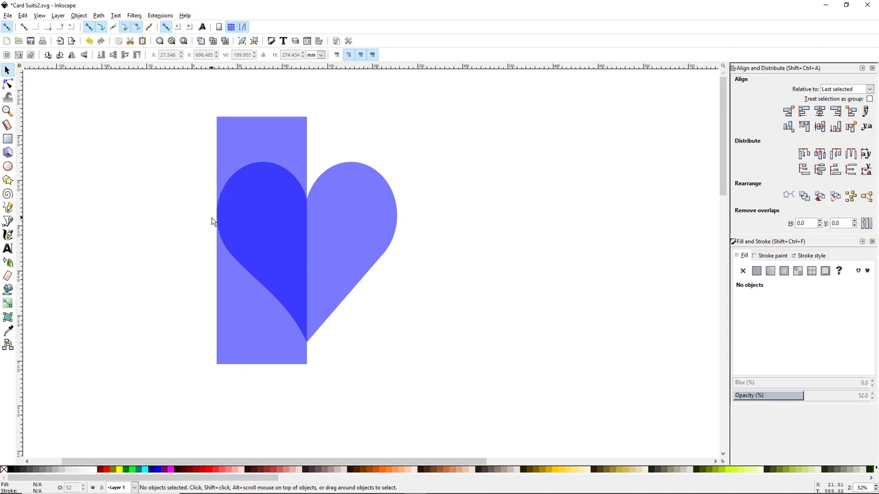
click(238, 284)
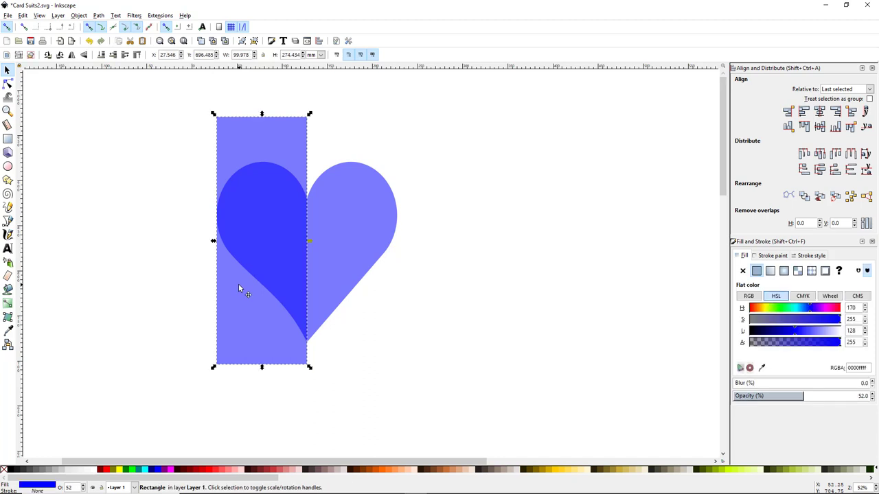
Extend the rectangle's outer side past the heart to about 139 mm wide and intersect both, keeping the heart's left half.
drag(213, 242, 176, 241)
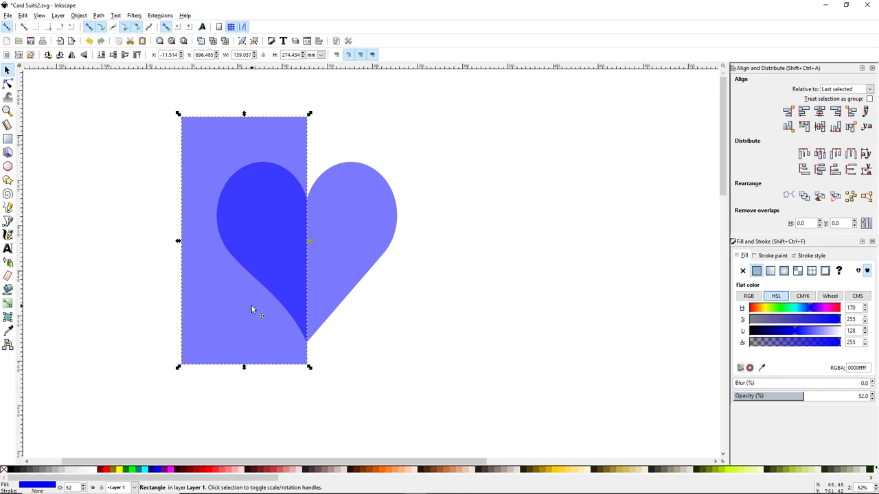
shift+click(351, 230)
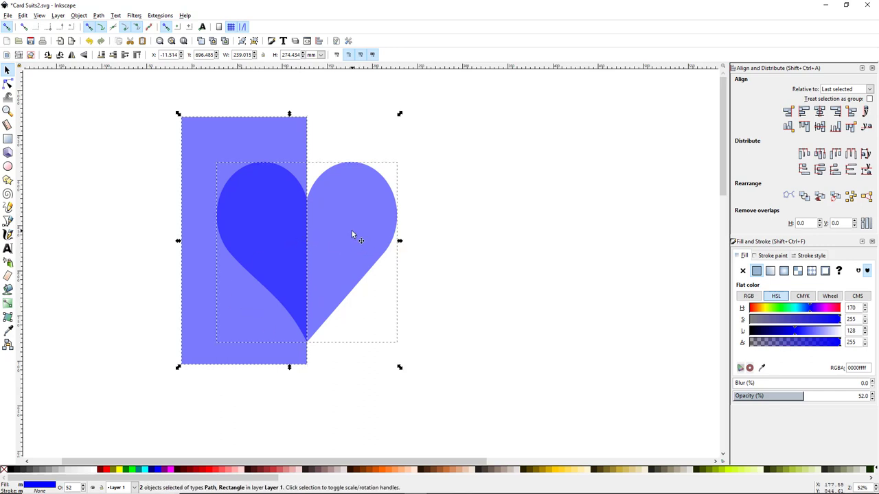
click(100, 16)
click(134, 88)
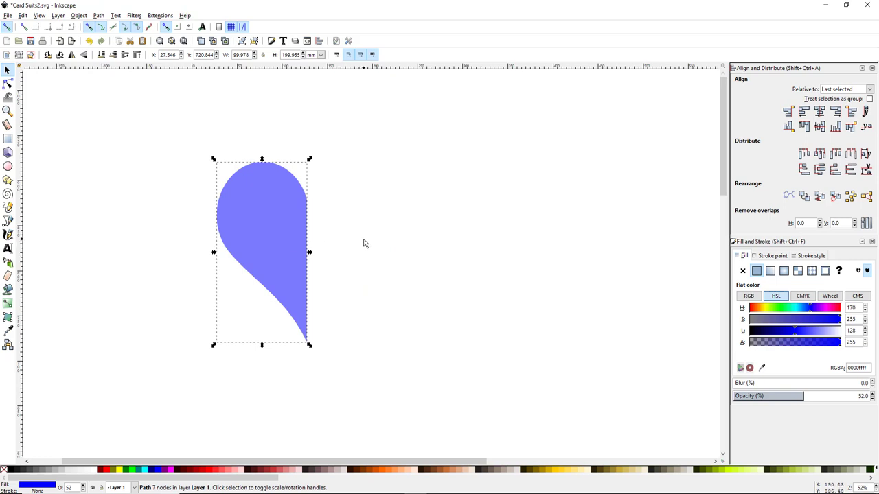
Duplicate the half heart, flip the copy horizontally and move it beside the original so their straight edges meet.
key(ctrl)
key(ctrl+z)
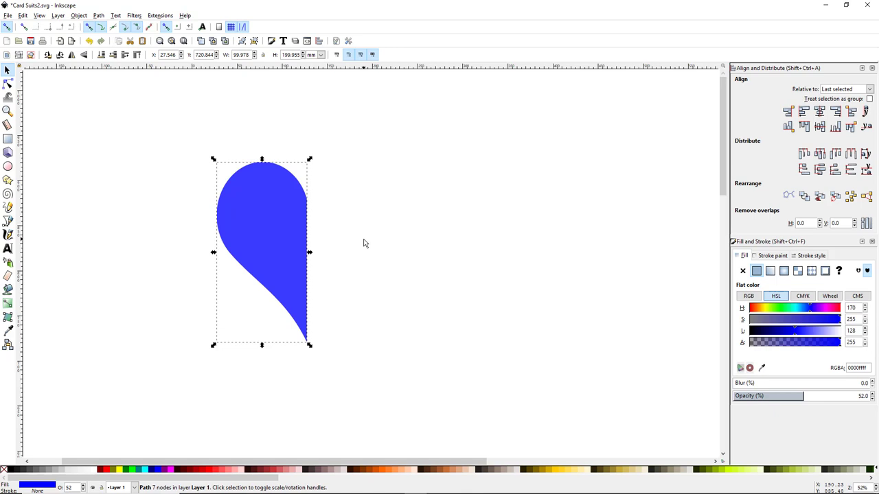
key(ctrl+shift+z)
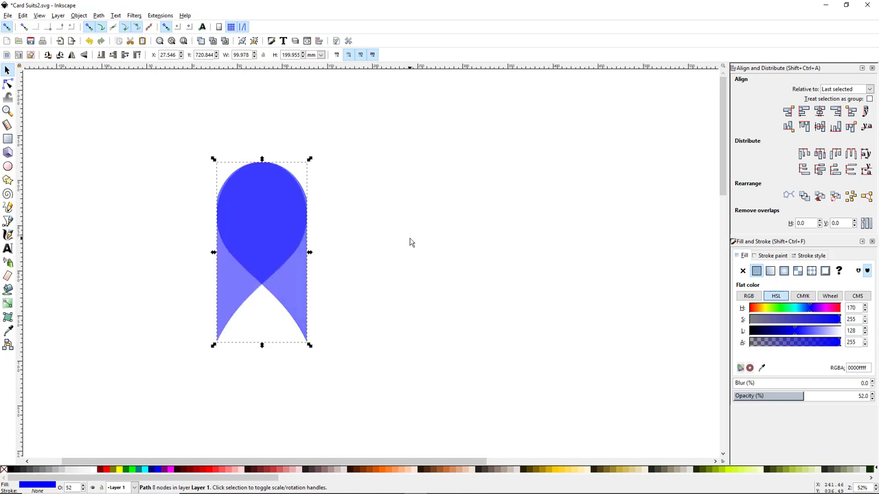
key(ctrl)
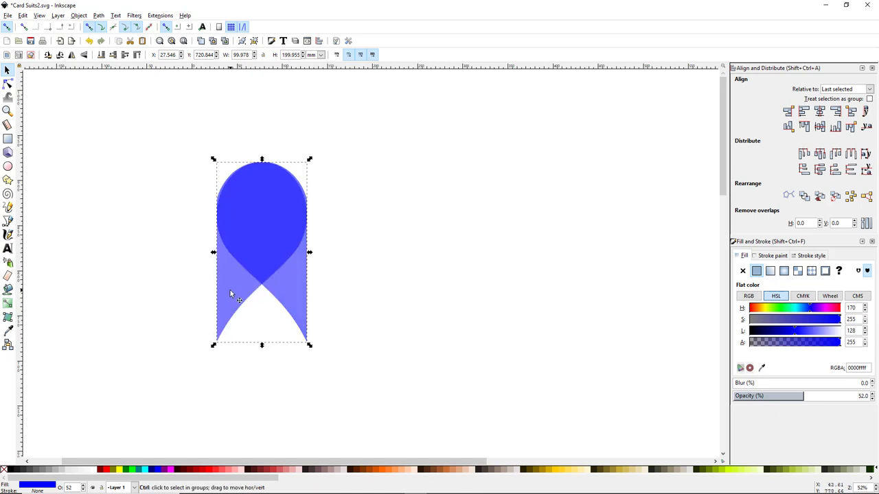
drag(230, 290, 324, 287)
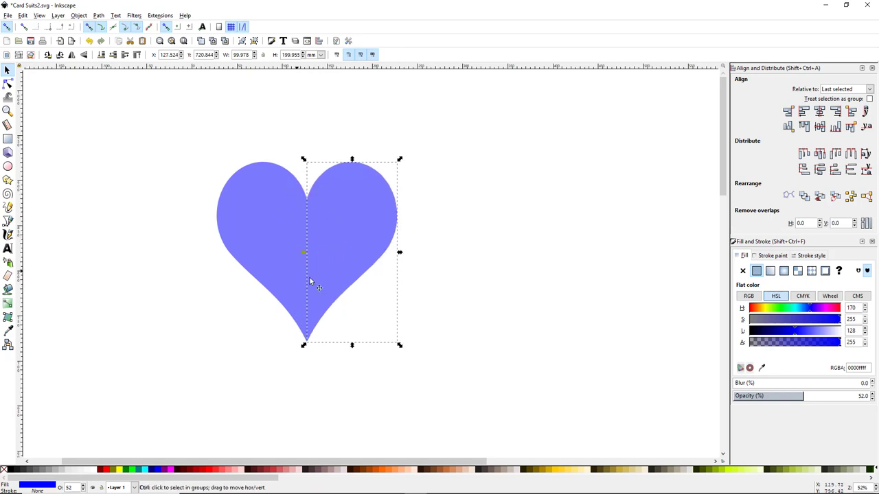
Unite the two half hearts into a single symmetrical path.
drag(206, 122, 451, 378)
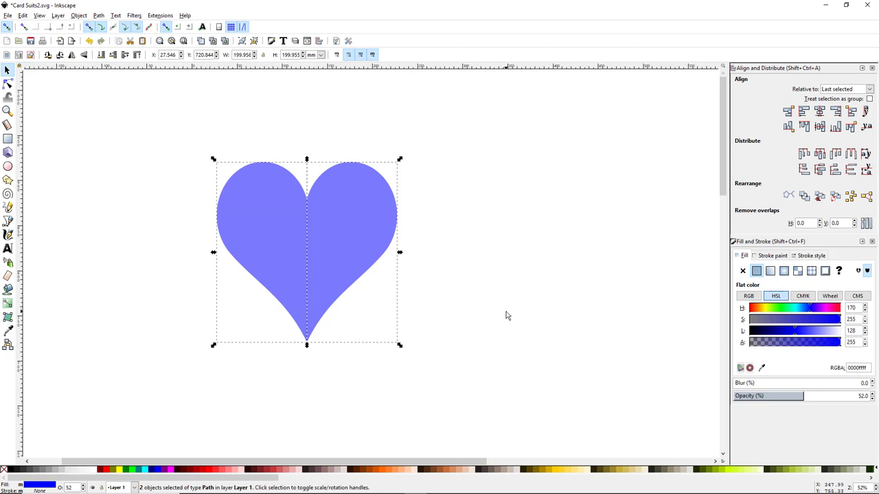
key(ctrl+plus)
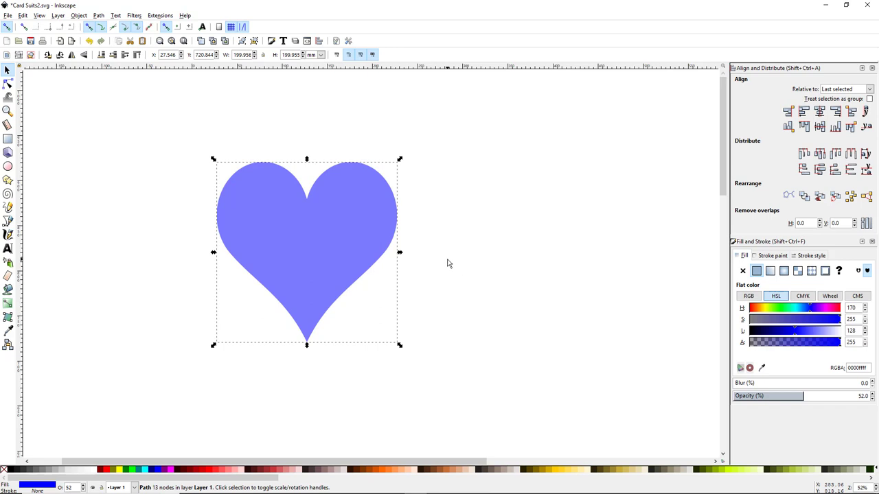
click(472, 266)
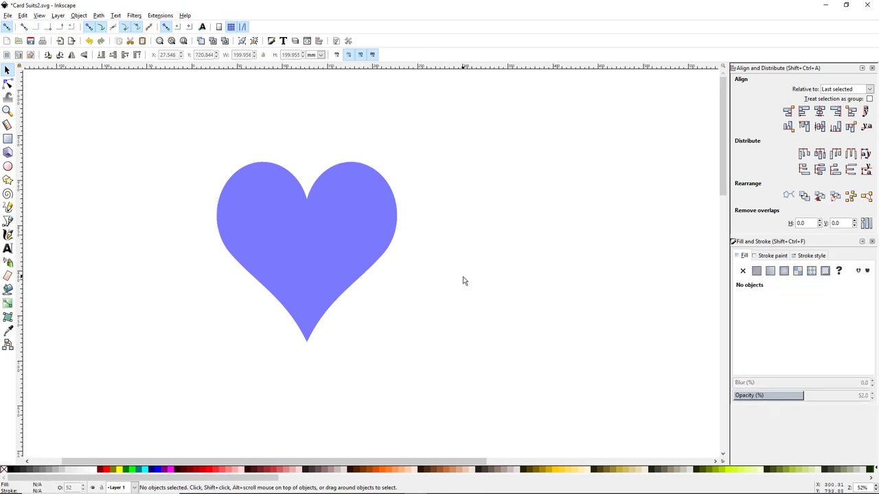
Delete the straight-edged original heart from the first square in the row of suits.
scroll(401, 351, down, 3)
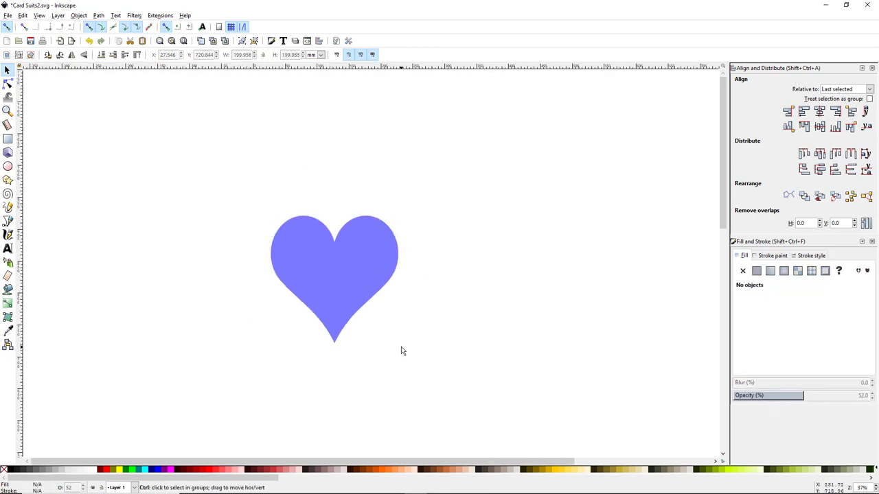
click(350, 303)
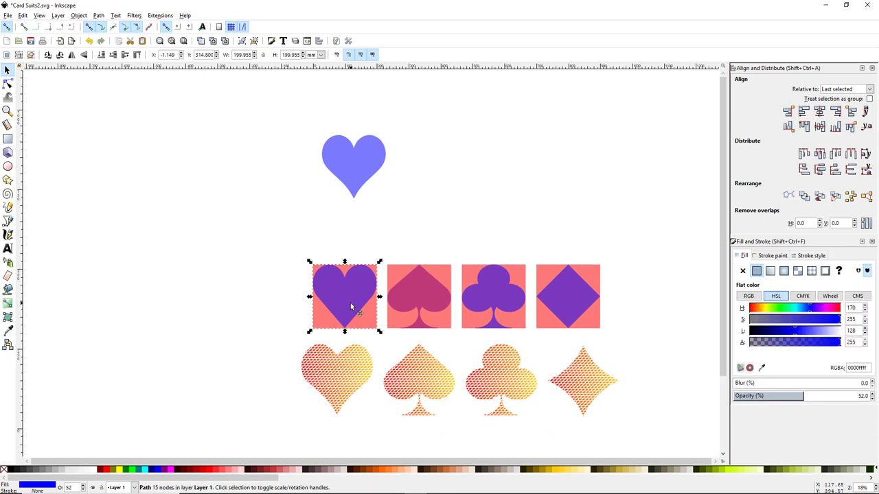
key(Delete)
Copy the empty square and paste its size onto the refined heart.
click(350, 163)
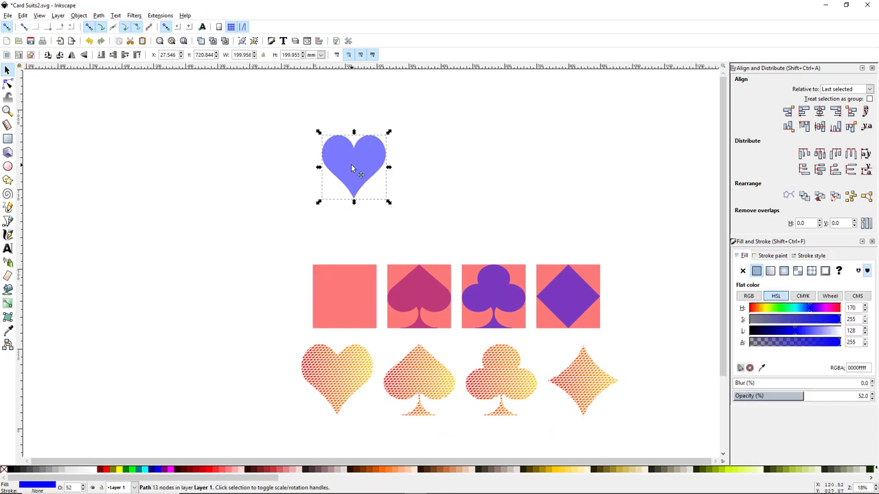
right_click(350, 294)
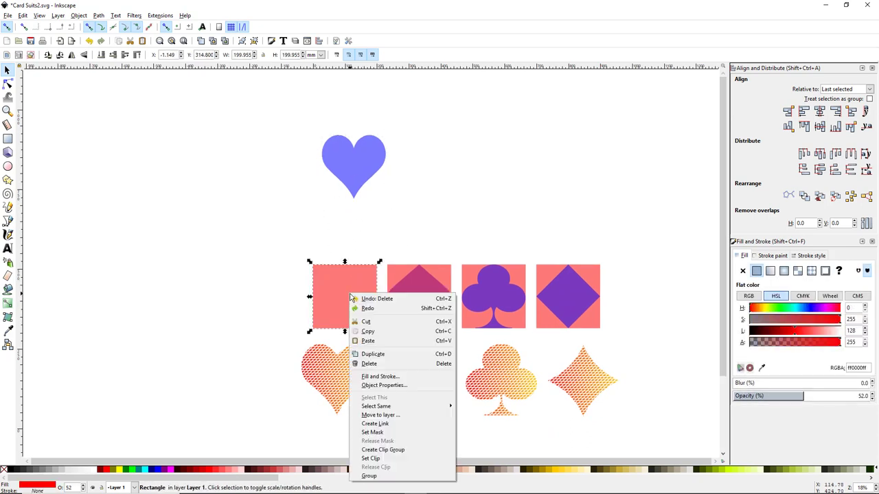
click(377, 333)
click(351, 159)
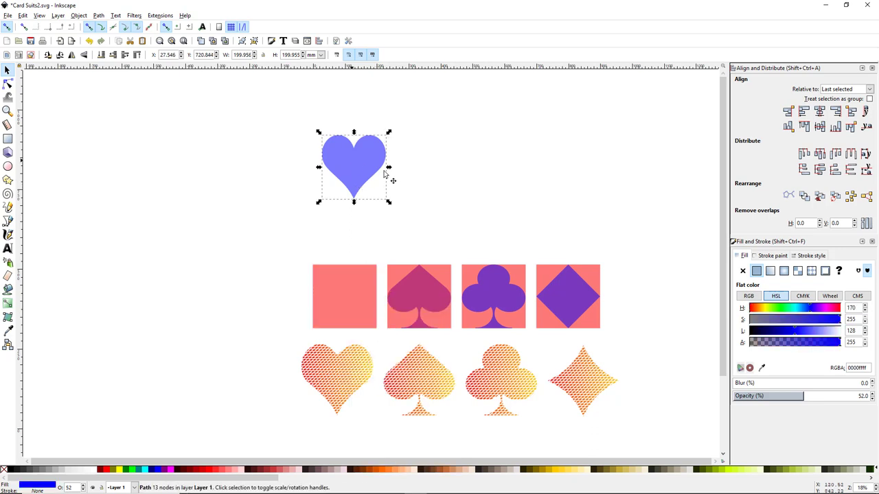
click(22, 15)
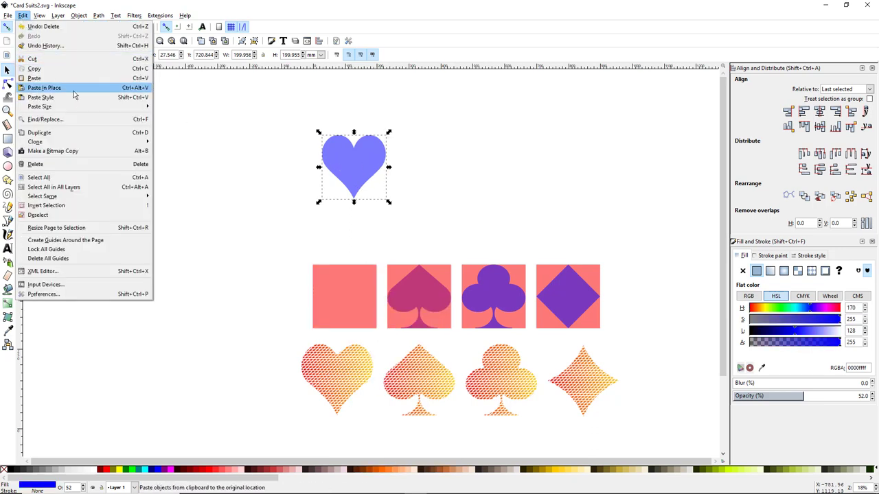
mouse_move(144, 109)
click(177, 108)
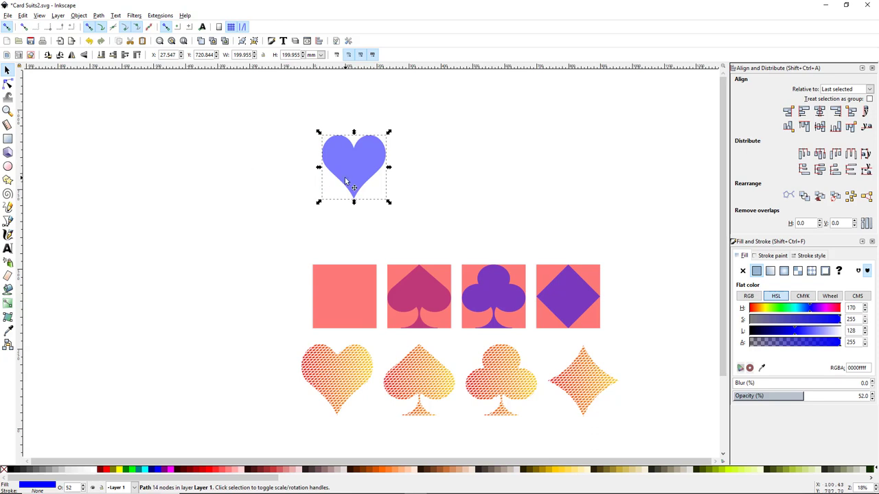
Center the refined heart on the empty square both horizontally and vertically.
shift+click(346, 295)
click(819, 111)
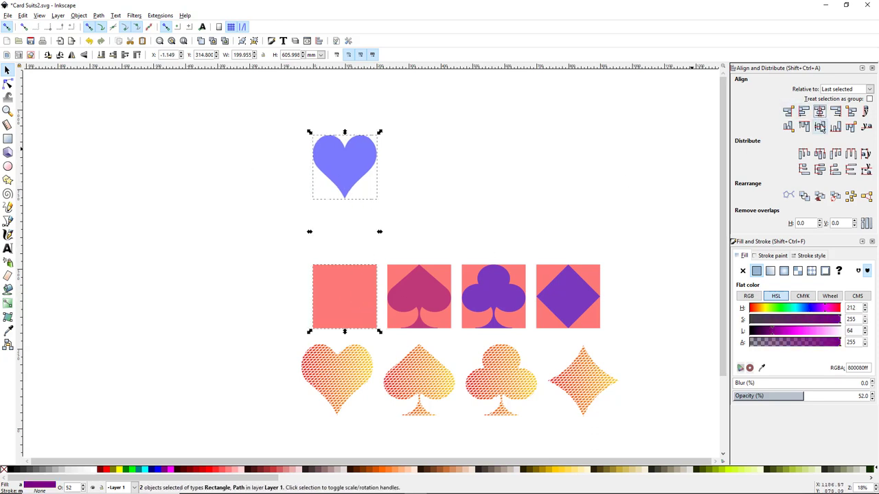
click(819, 127)
click(442, 195)
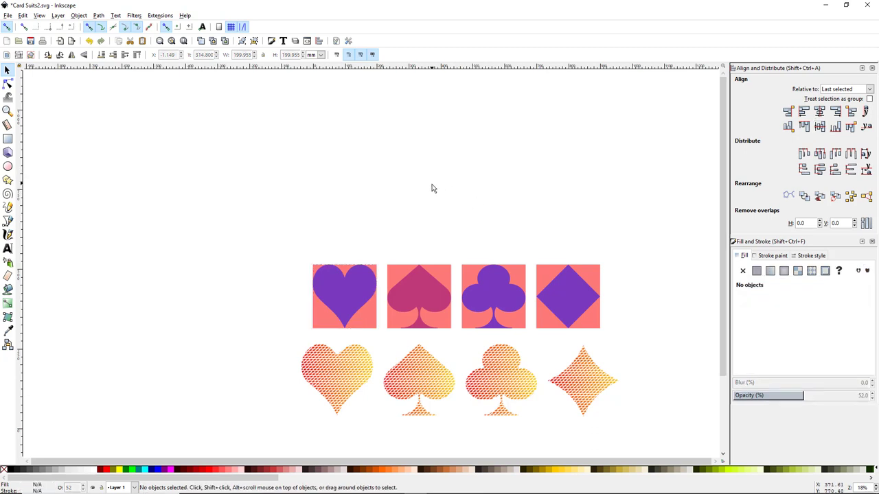
Place a duplicate of the diamond straight above its square and convert the copy to a path.
click(567, 298)
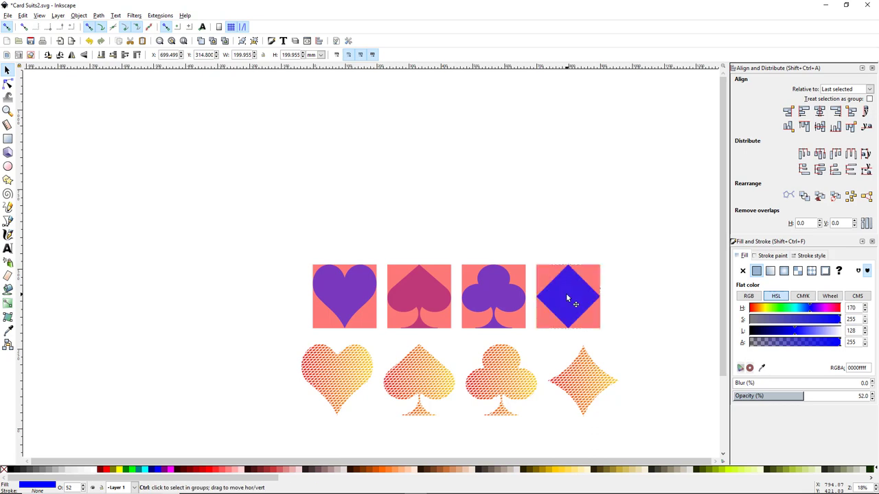
drag(568, 298, 571, 160)
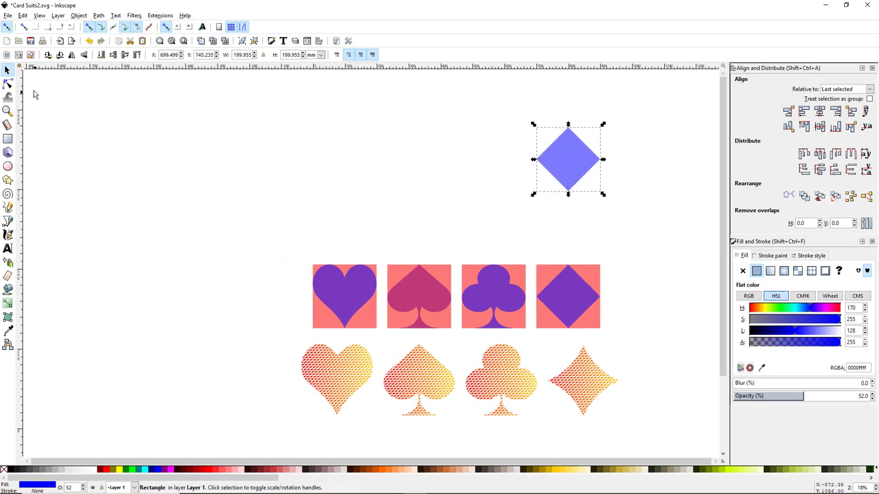
click(8, 83)
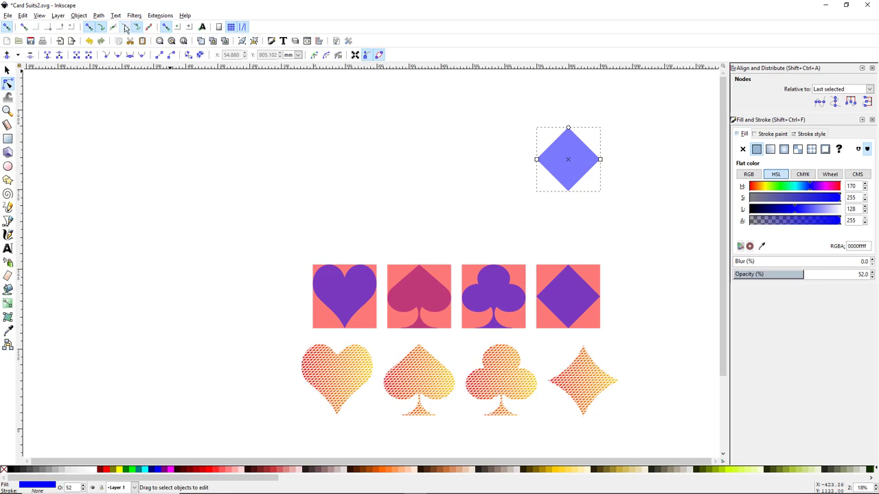
click(102, 15)
click(117, 25)
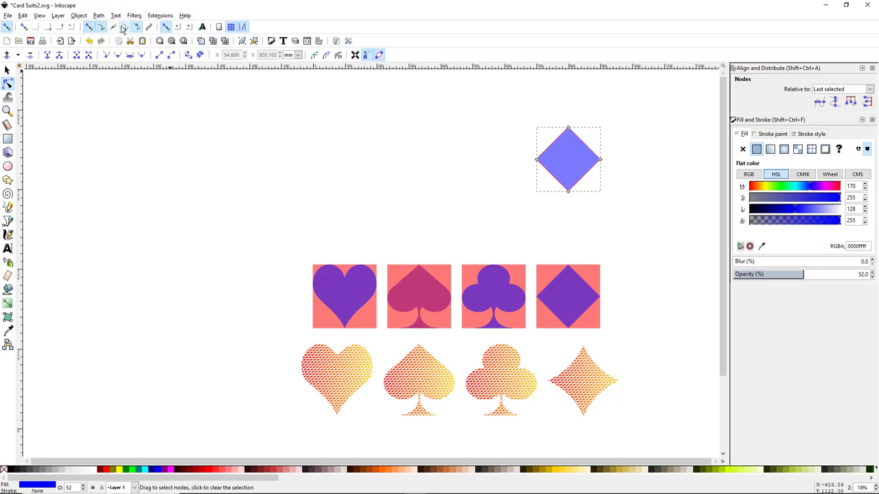
Bend the lower-left edge of the diamond copy inward into a concave curve.
scroll(491, 203, up, 3)
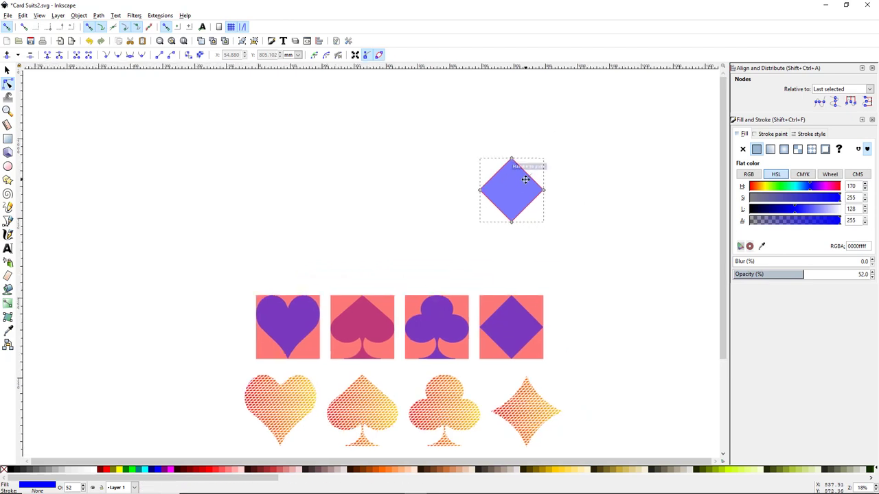
scroll(483, 207, right, 5)
scroll(475, 245, up, 2)
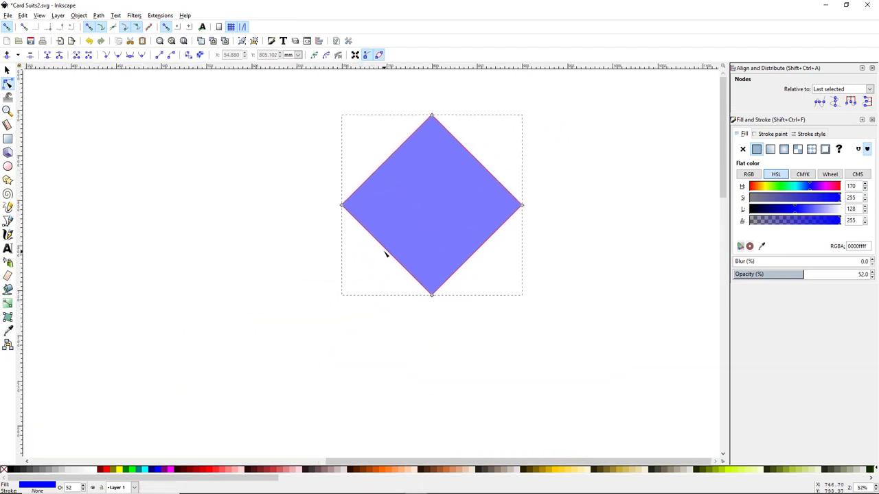
drag(390, 253, 396, 245)
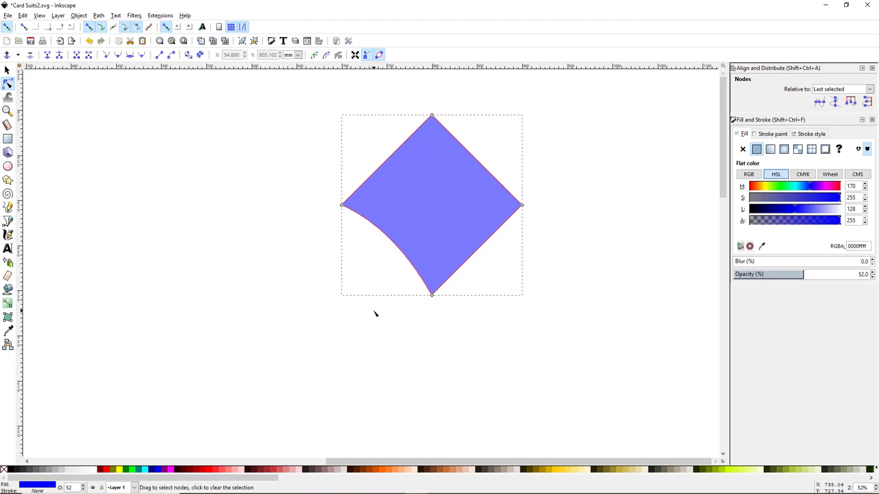
click(375, 312)
click(413, 255)
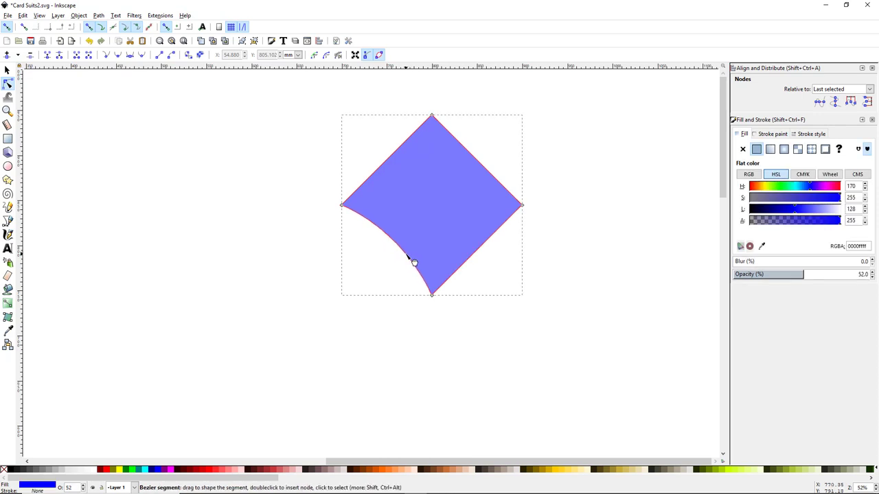
click(400, 312)
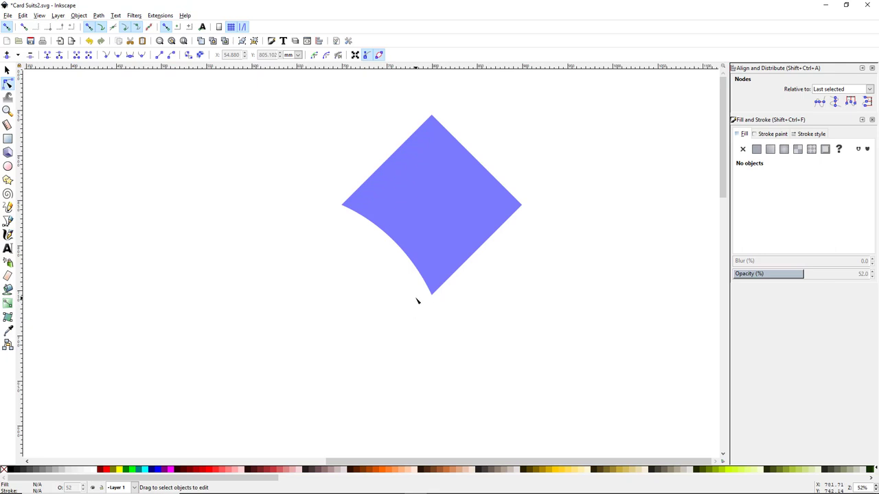
Duplicate the curved diamond in place and flip the duplicate horizontally.
key(s)
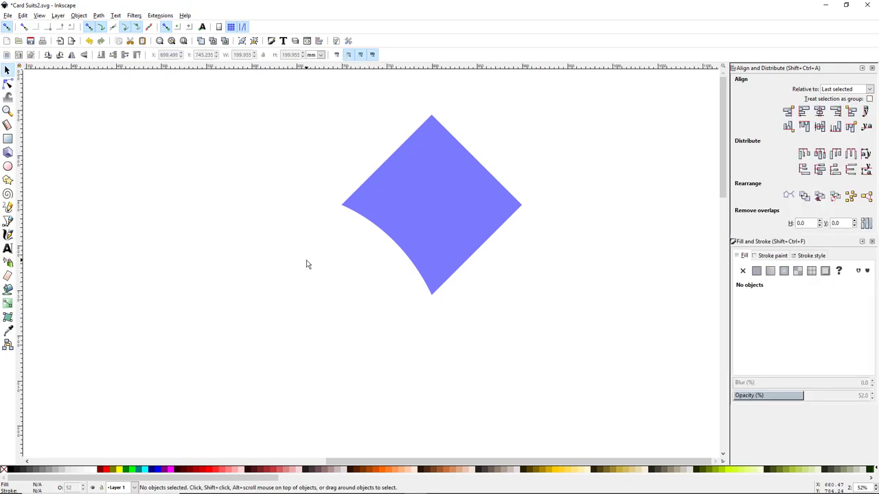
click(425, 213)
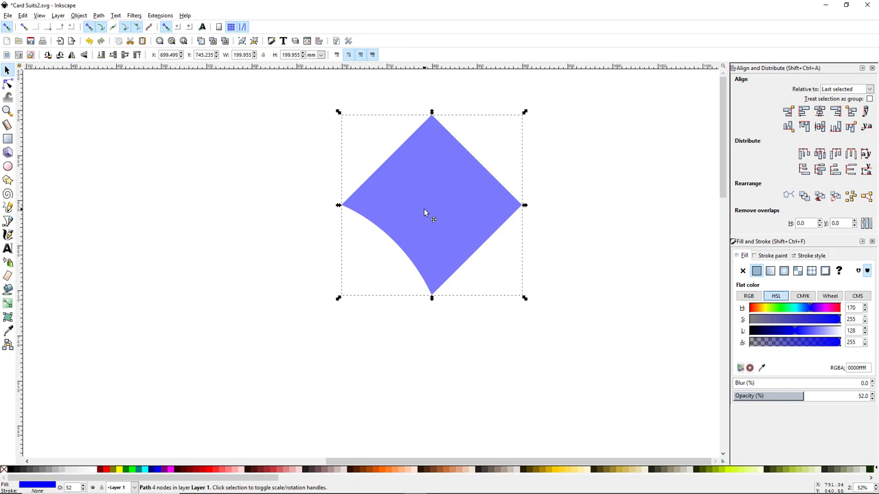
key(ctrl+d)
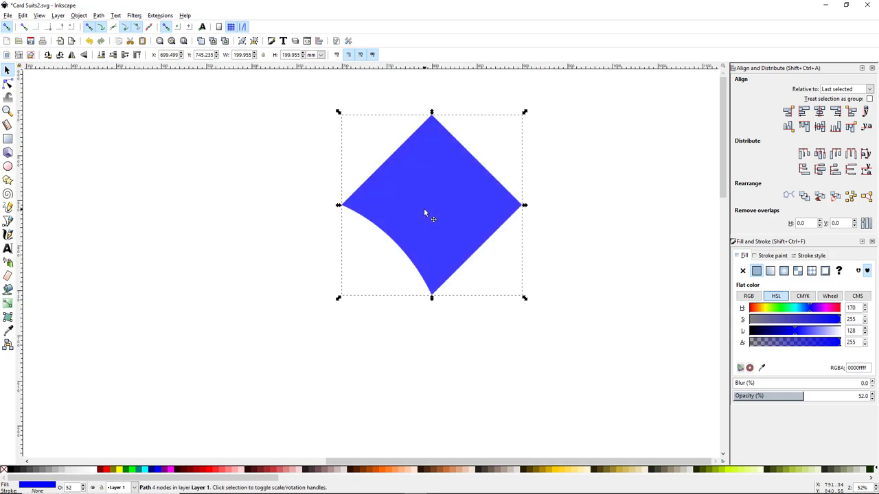
key(h)
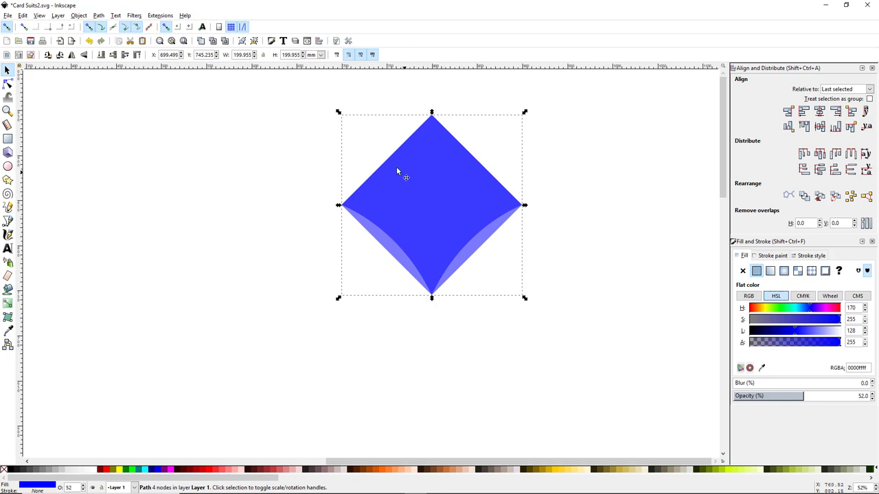
Select both overlapping diamonds and cut the original with its mirrored copy using path Division.
drag(308, 83, 604, 358)
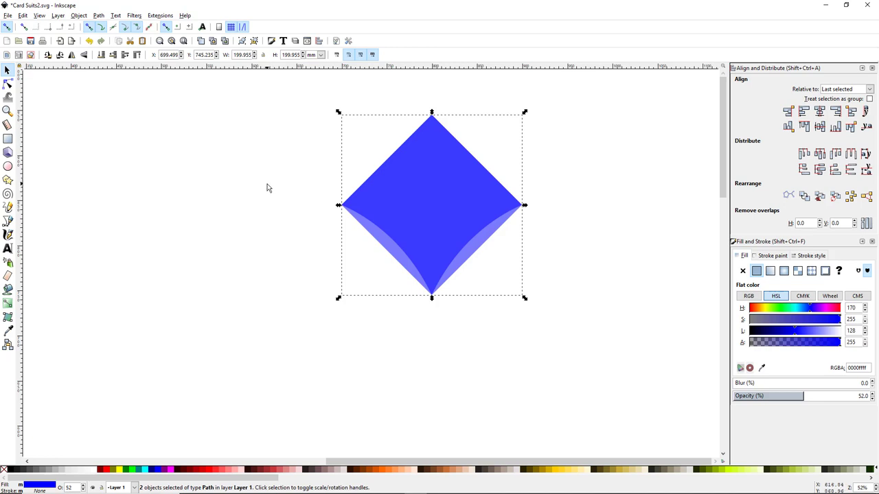
key(ctrl)
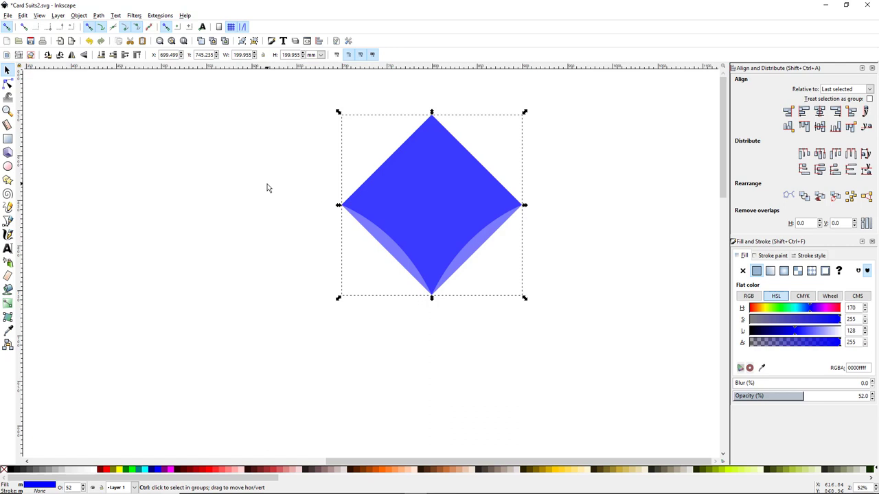
key(ctrl+z)
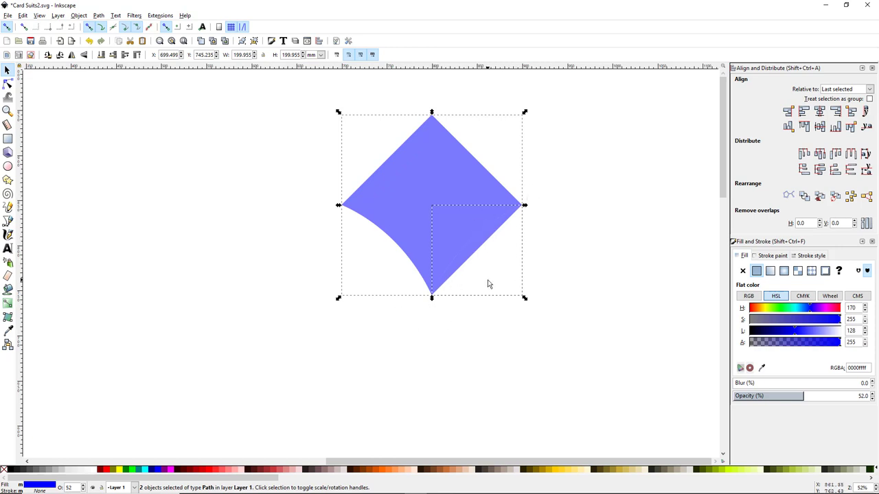
Finish the division by pulling the thin sliver off the diamond's lower-right edge and deleting it.
key(ctrl+slash)
click(473, 320)
click(478, 248)
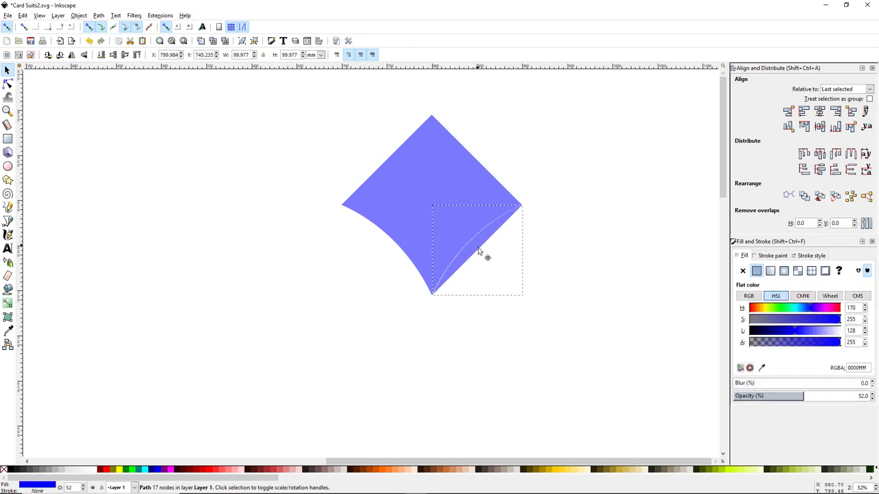
drag(478, 247, 523, 284)
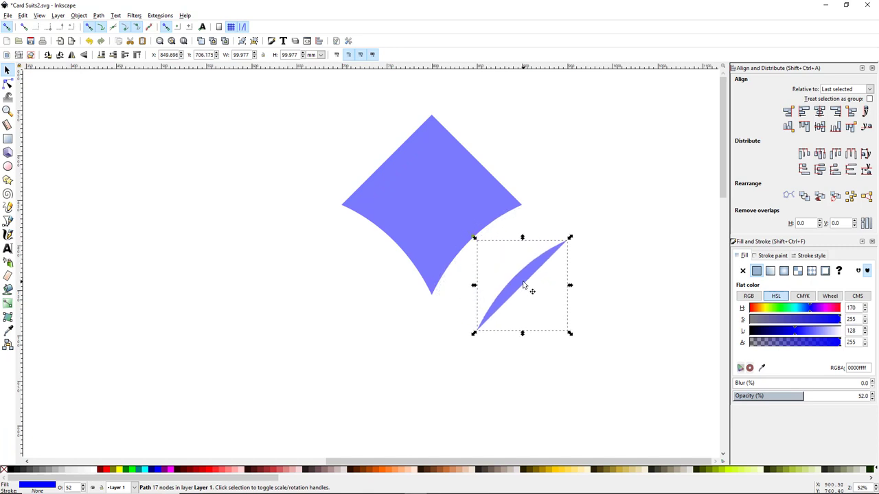
key(Delete)
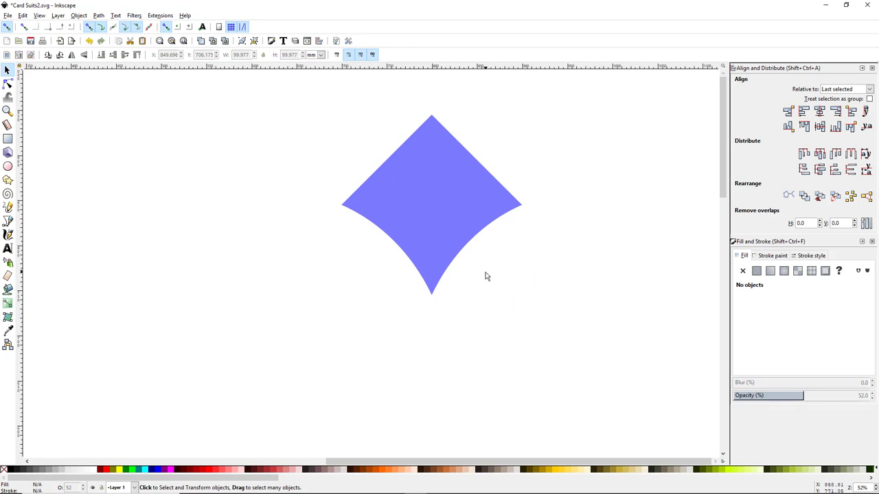
Duplicate the diamond with two curved lower edges in place and flip the duplicate vertically.
click(430, 221)
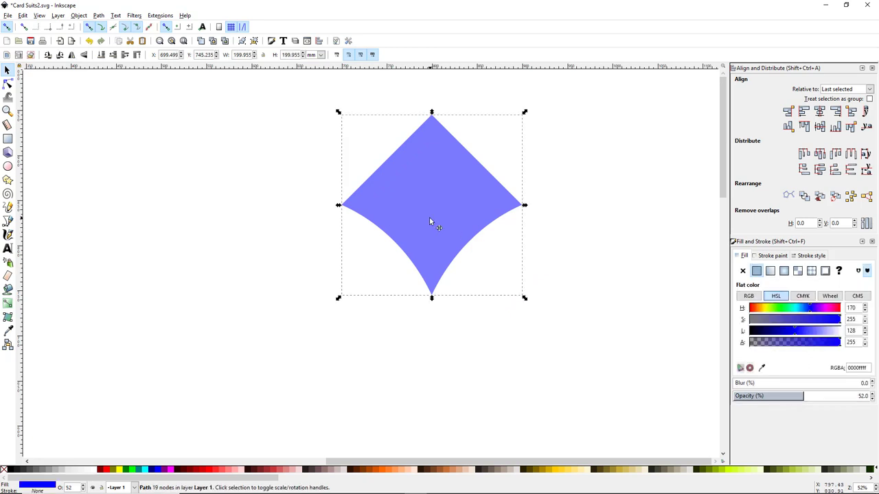
key(ctrl+d)
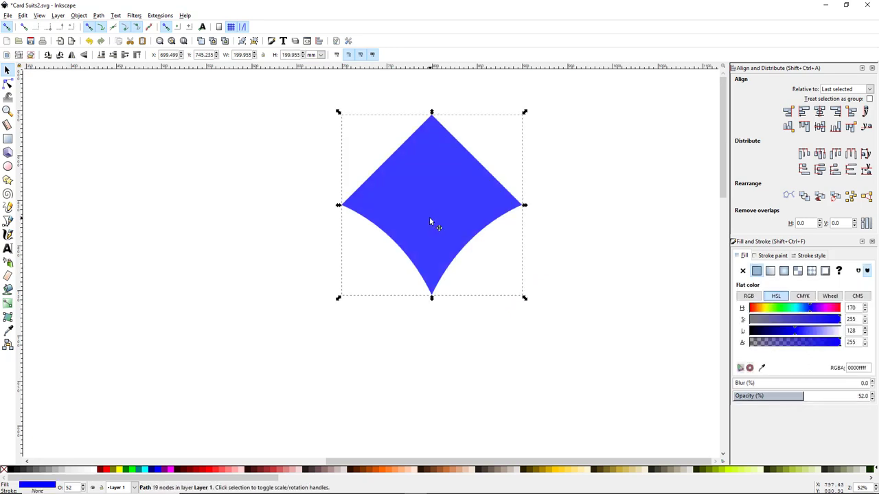
key(v)
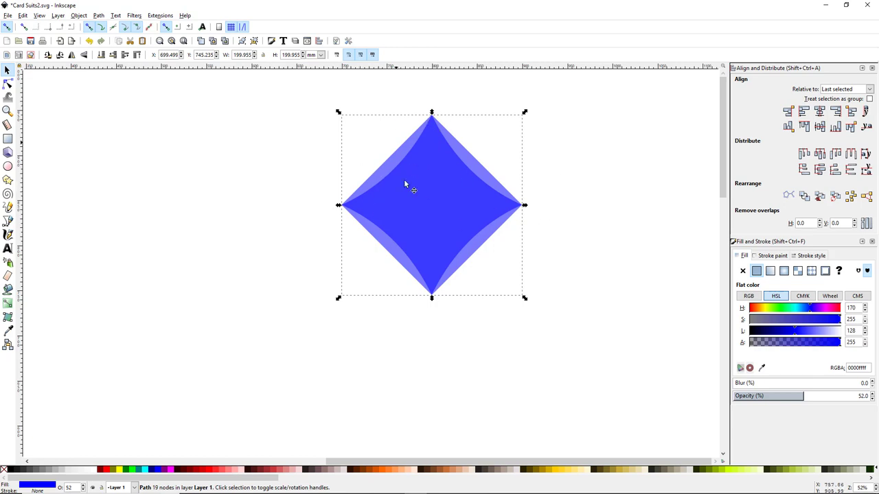
Divide the two overlapping diamonds and delete the slivers outside the upper curves, keeping only the four-sided concave diamond.
drag(310, 81, 575, 350)
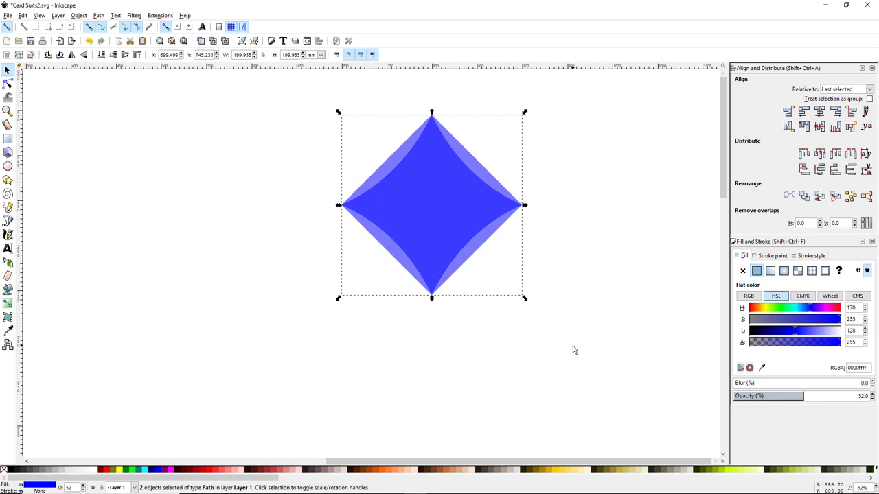
key(ctrl+slash)
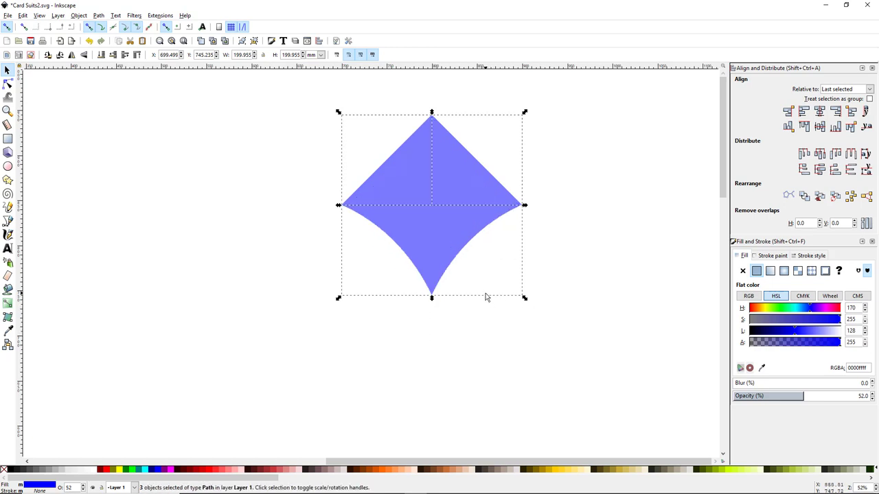
key(shift)
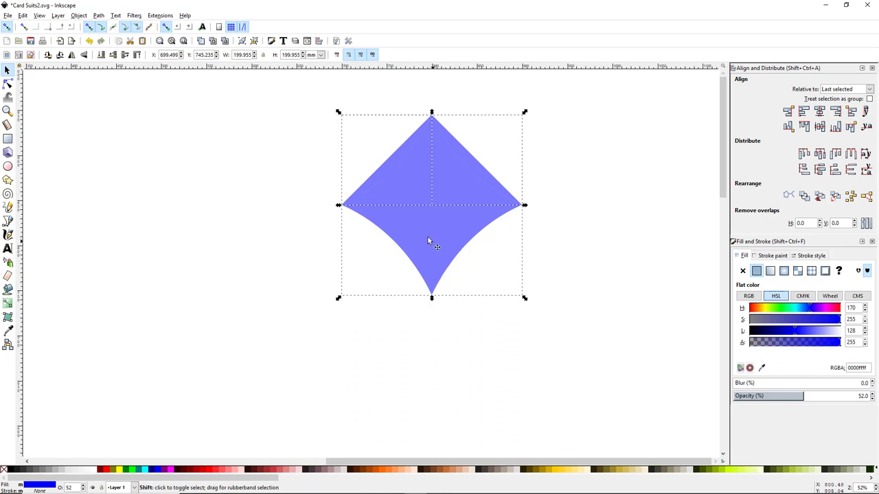
shift+click(431, 235)
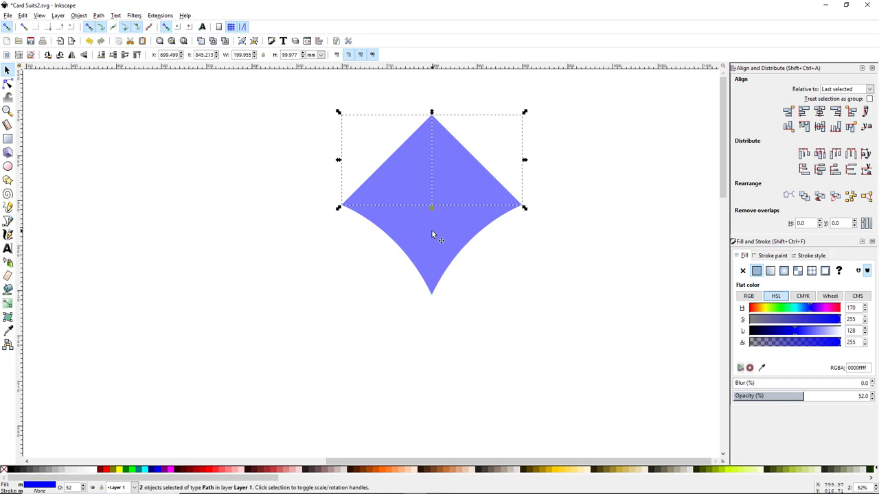
key(Escape)
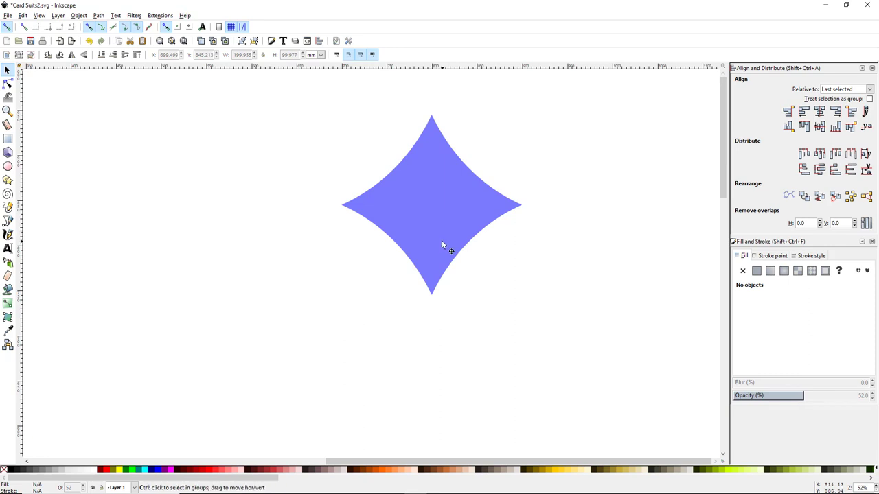
Move the straight-edged diamond out of the fourth red square and delete it.
ctrl+scroll(442, 240, down, 3)
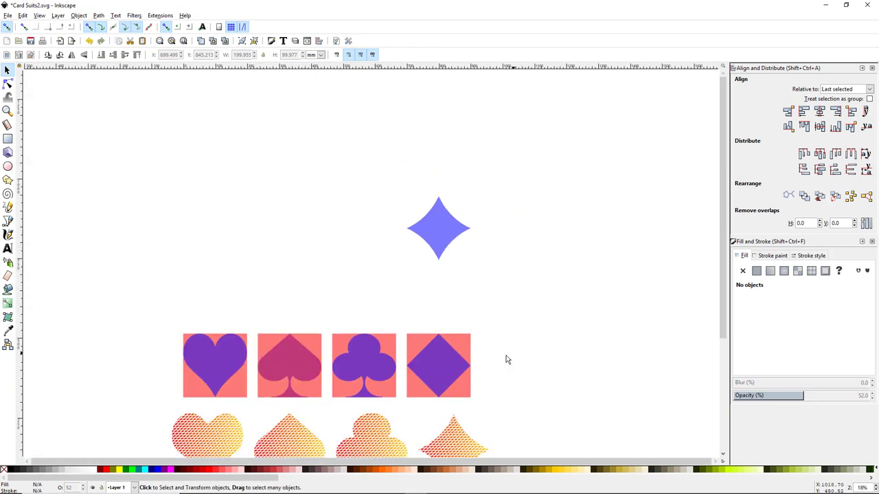
drag(442, 366, 569, 271)
key(Delete)
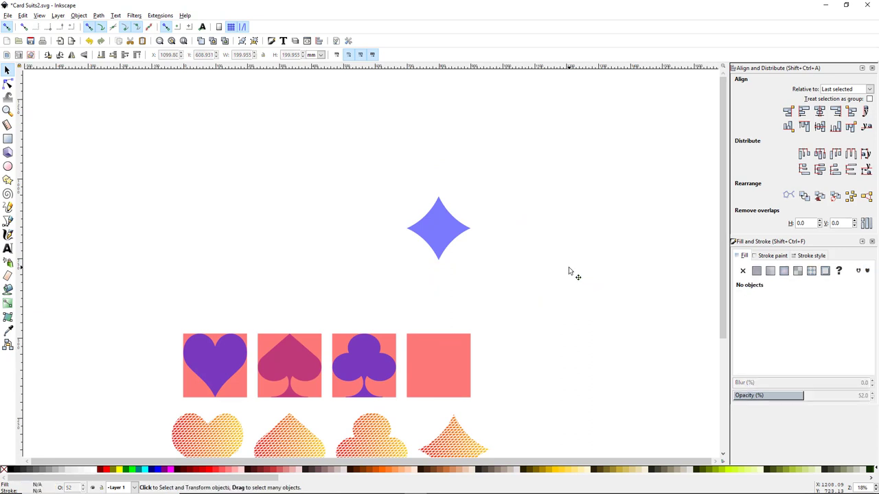
Center the curved diamond vertically on the empty fourth square, using the square as the alignment reference.
click(435, 230)
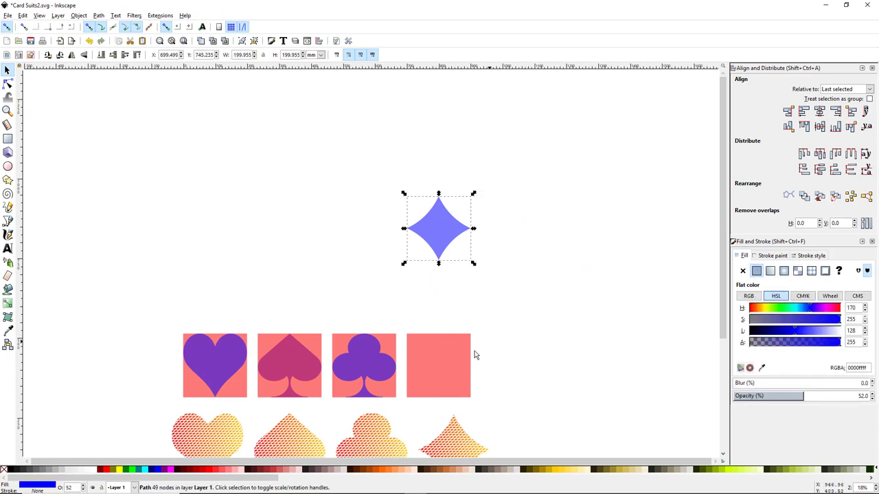
shift+click(442, 356)
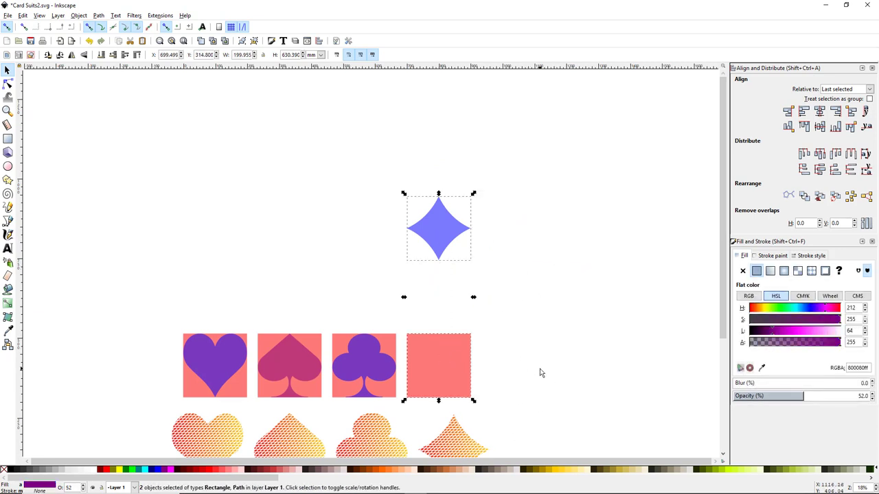
click(819, 126)
click(579, 273)
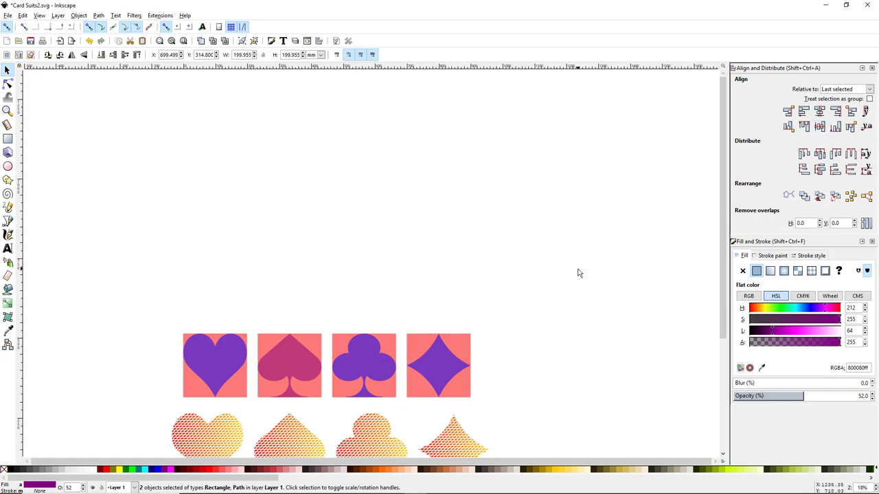
ctrl+scroll(285, 371, up, 1)
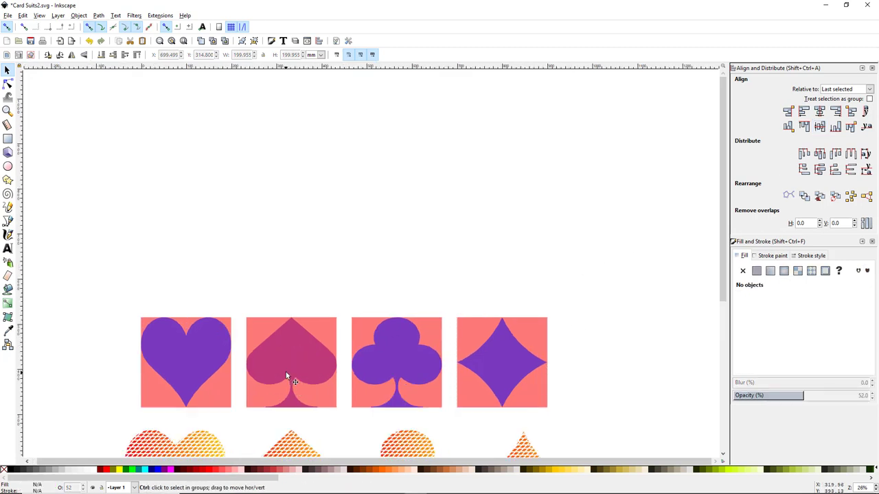
ctrl+scroll(286, 371, down, 1)
ctrl+scroll(289, 368, up, 2)
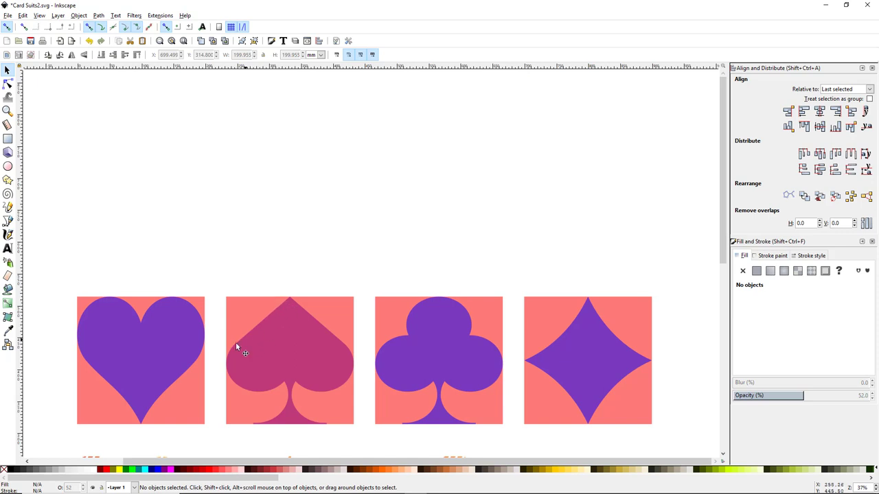
ctrl+scroll(357, 271, down, 2)
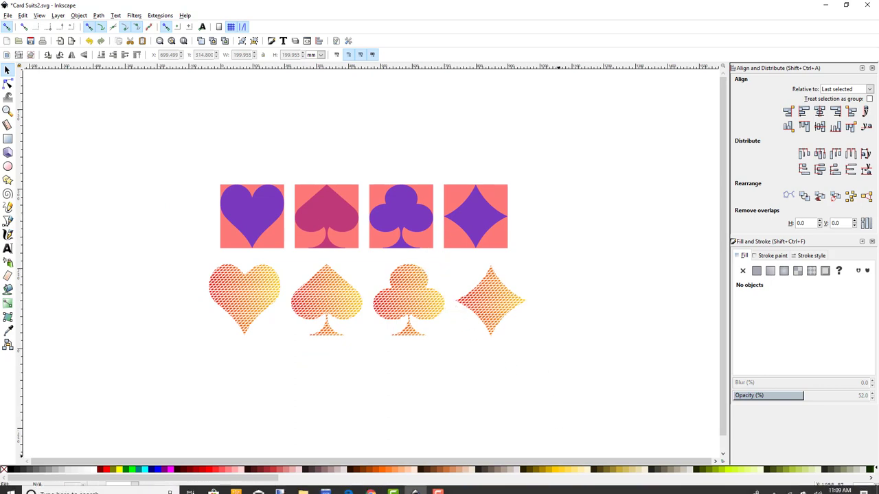
click(438, 486)
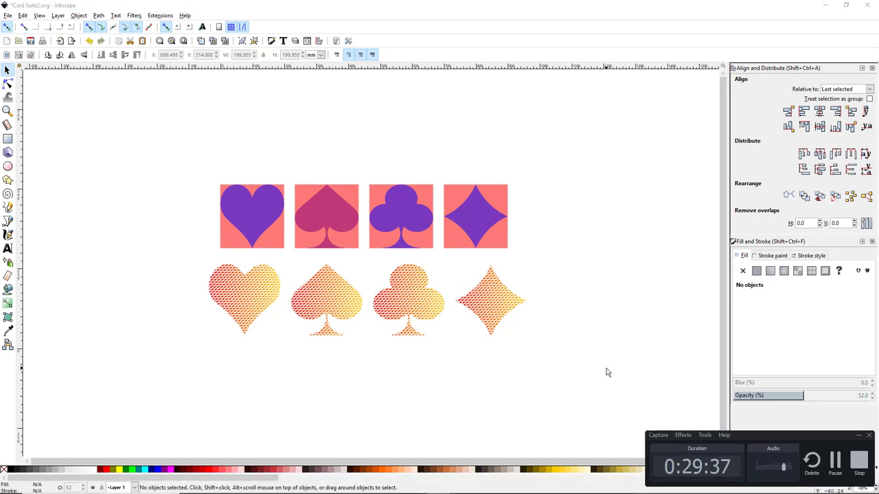